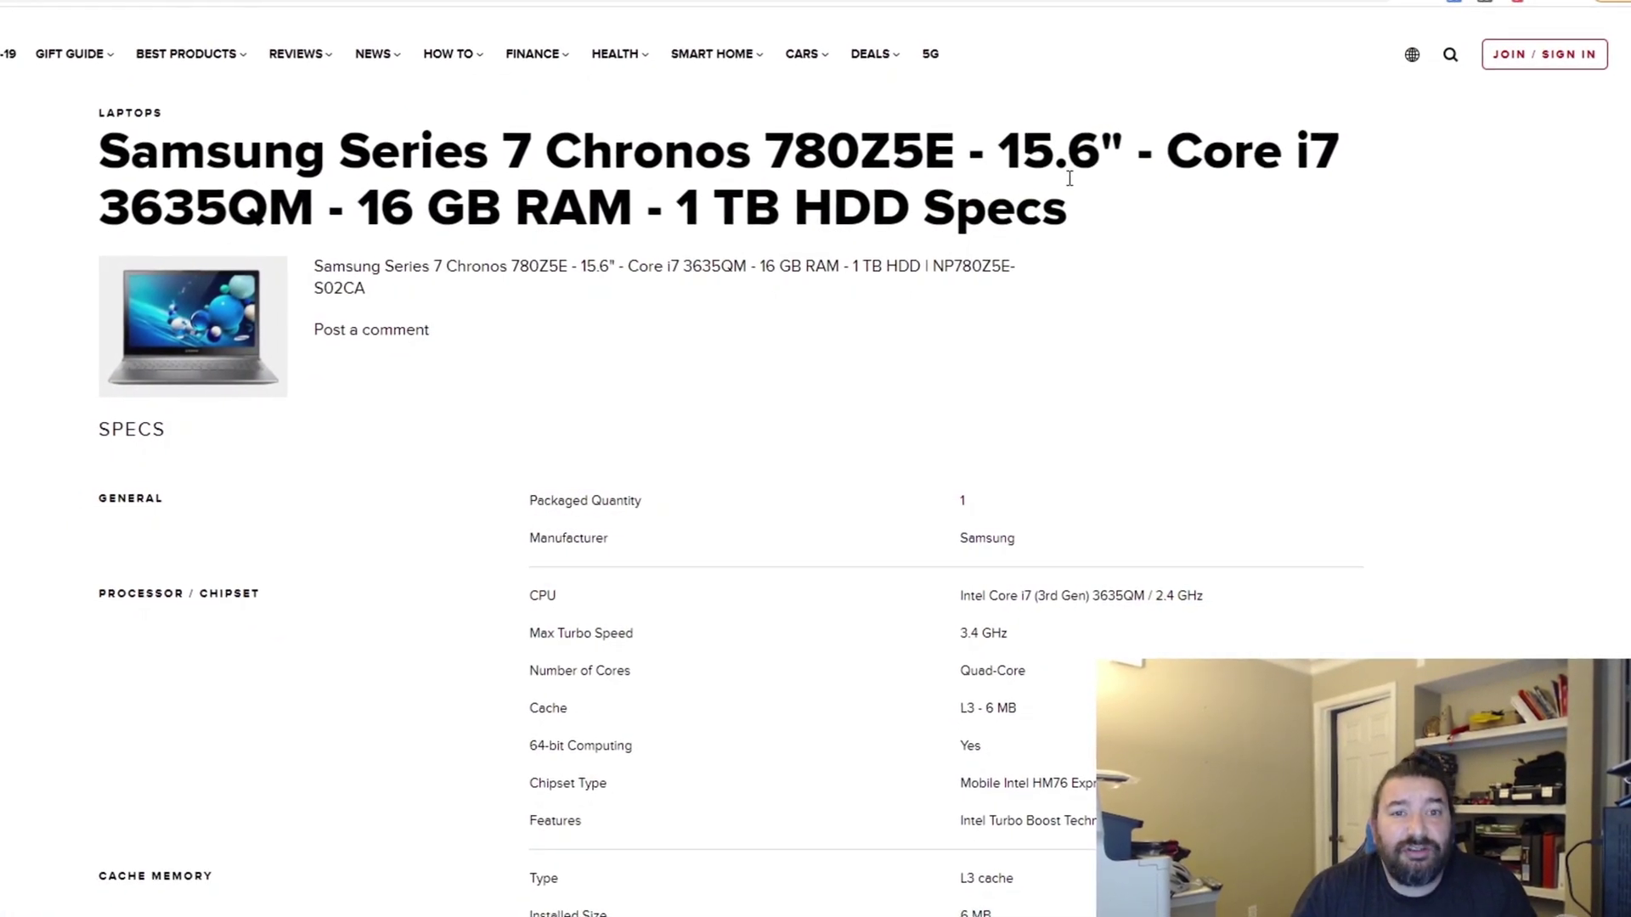
Look through the Samsung Series 7 Chronos 780Z5E specs for the laptop's networking and wireless details.
scroll(1011, 400, "down", 10)
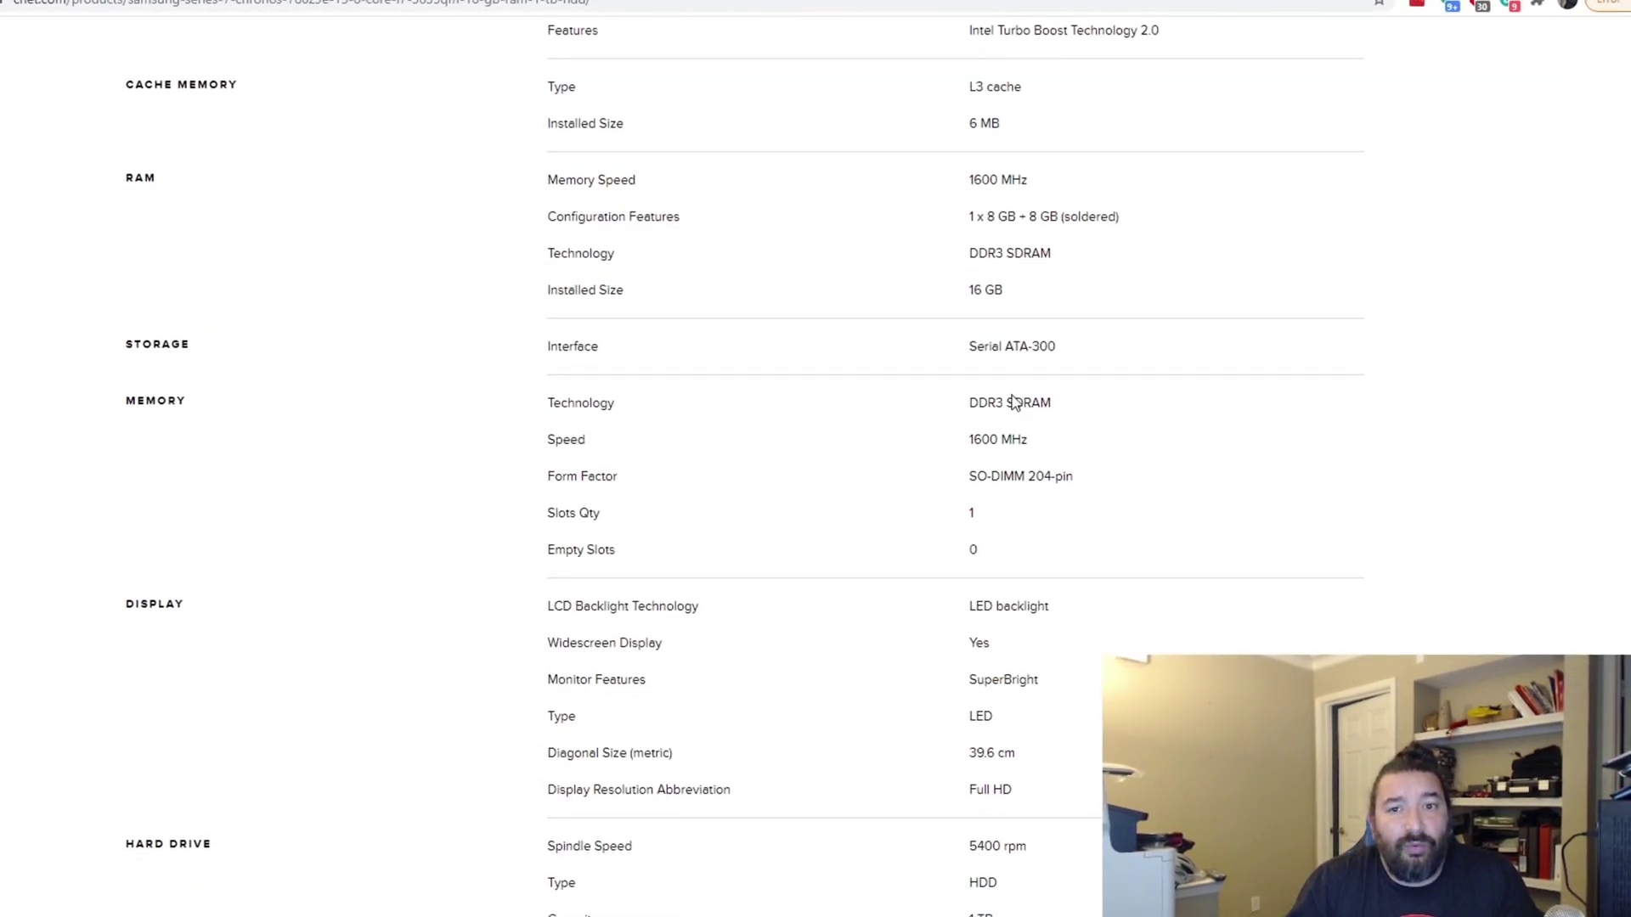
scroll(1015, 399, "down", 14)
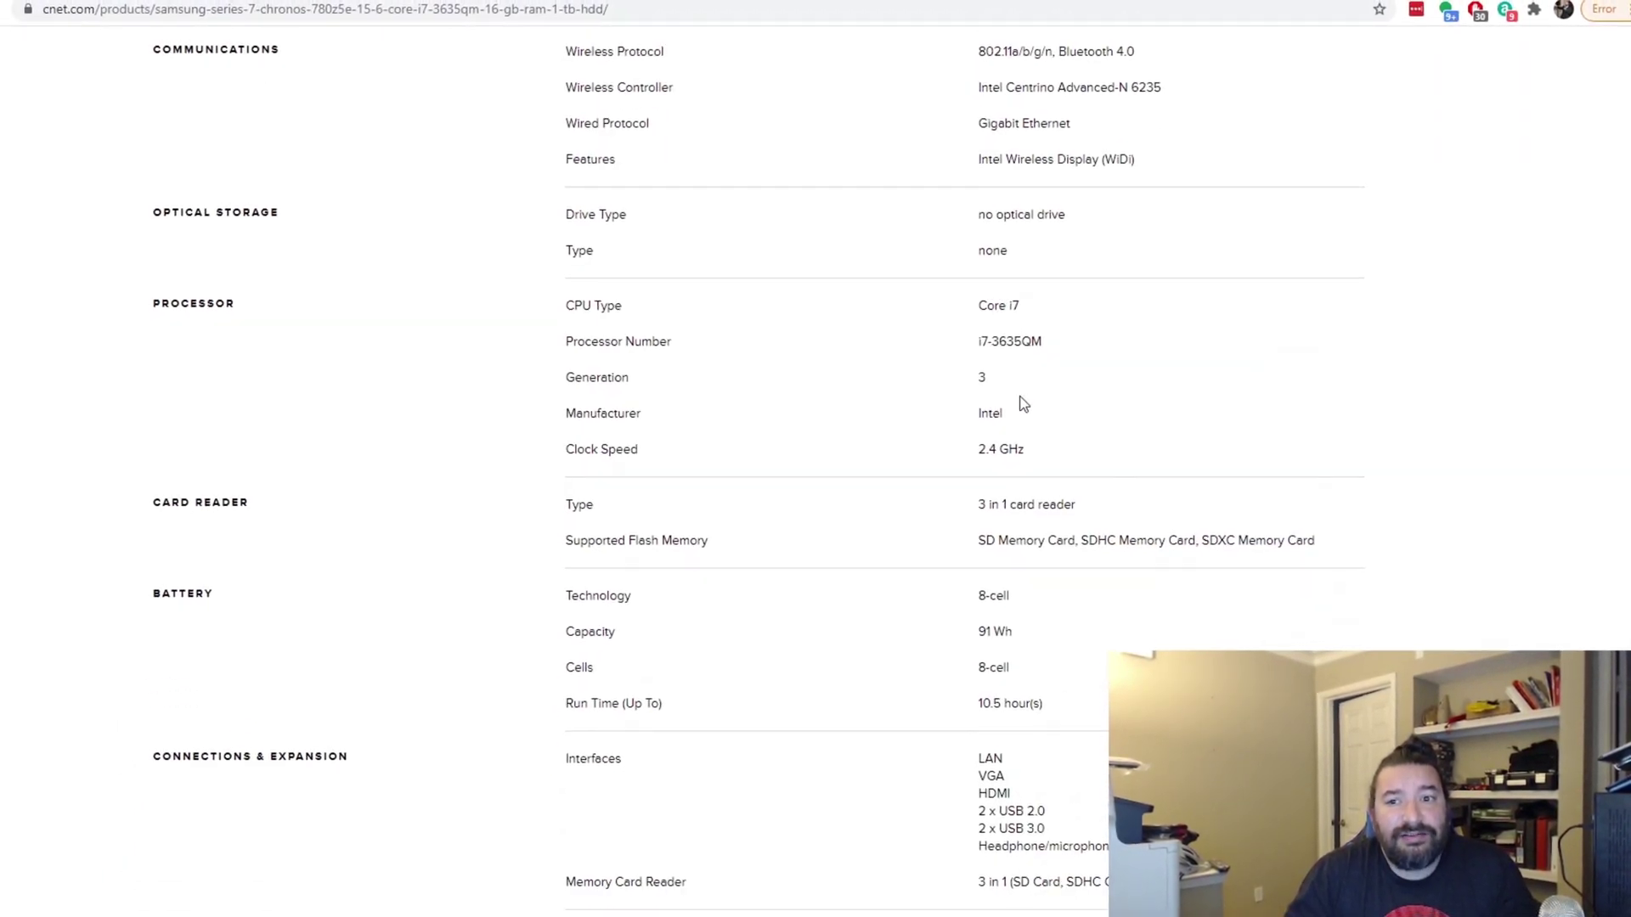
scroll(1024, 401, "down", 6)
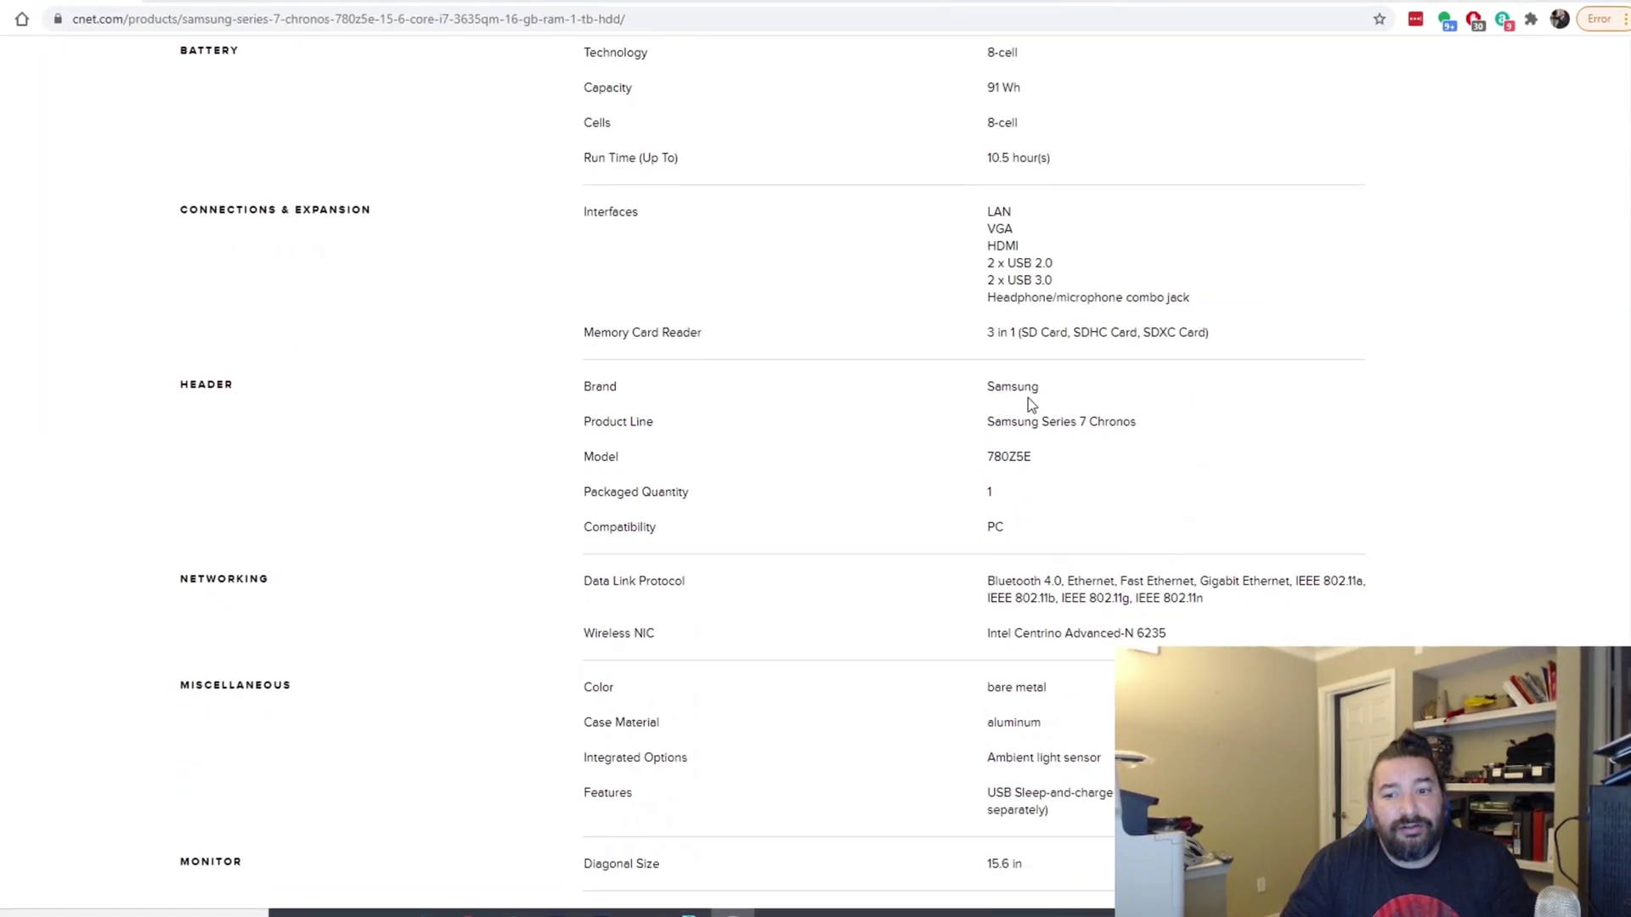
scroll(1029, 400, "down", 1)
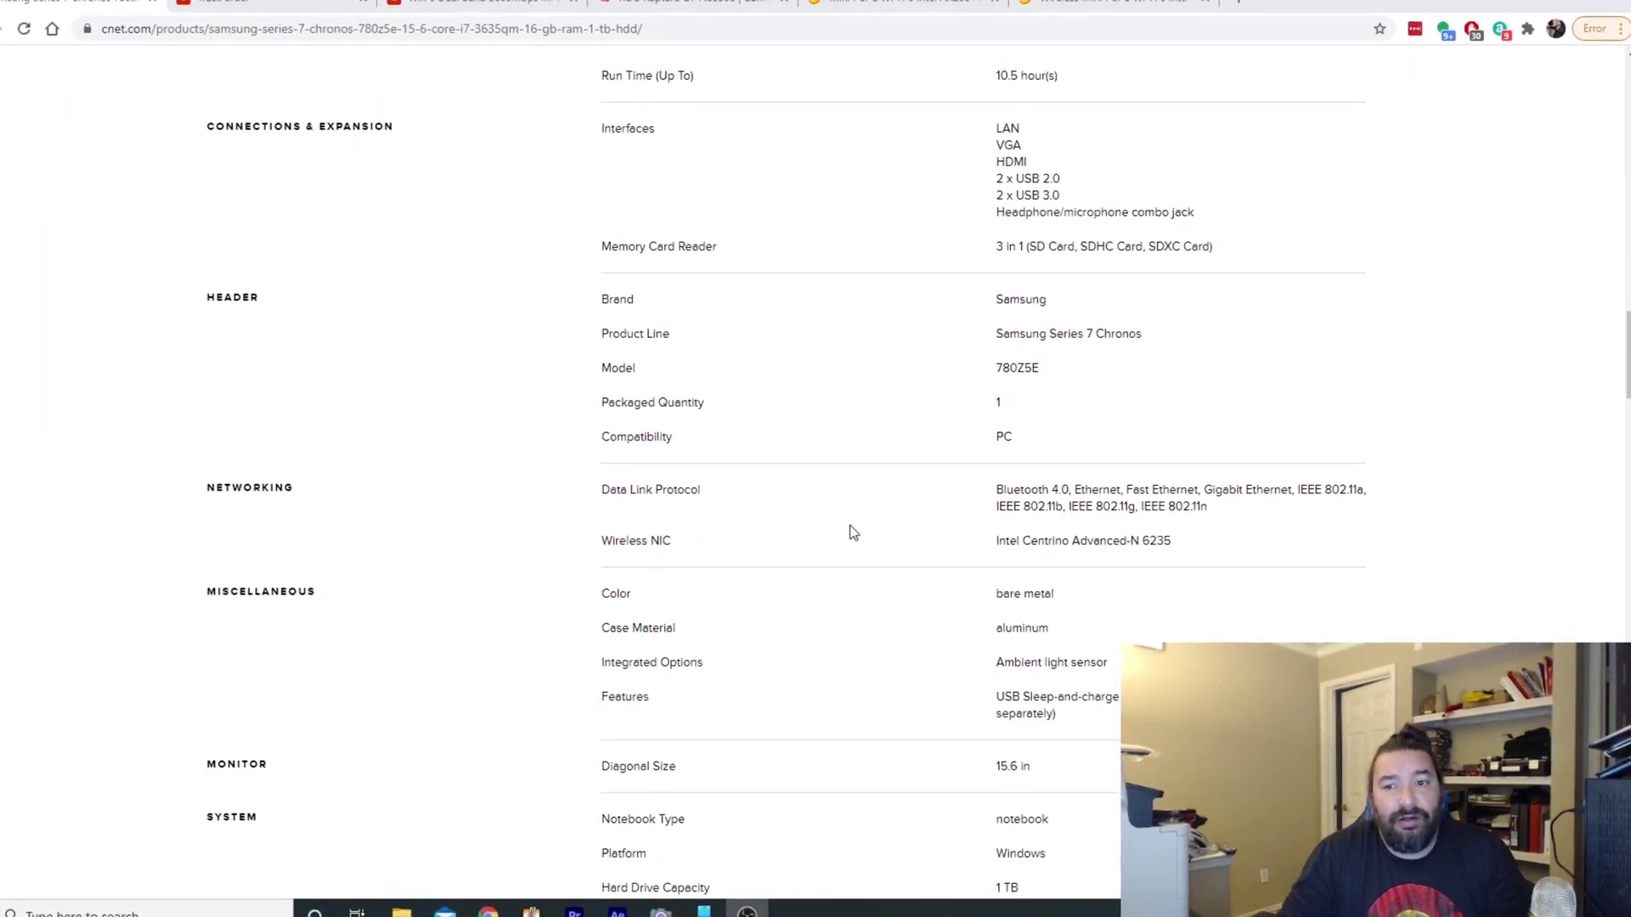
scroll(853, 533, "down", 1)
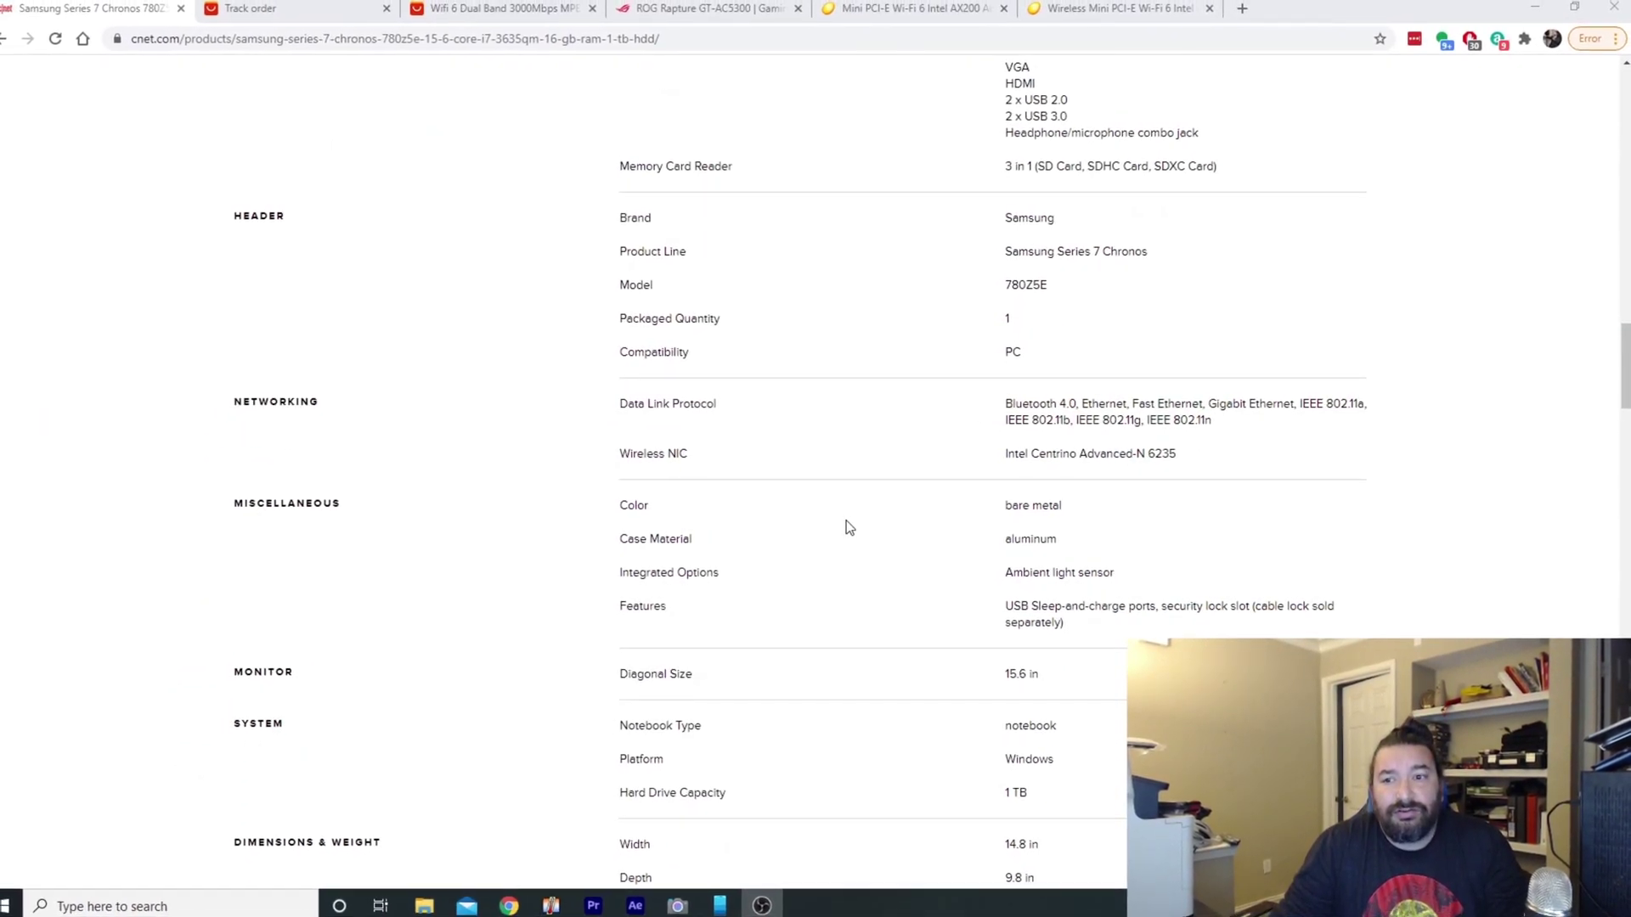
scroll(850, 526, "up", 2)
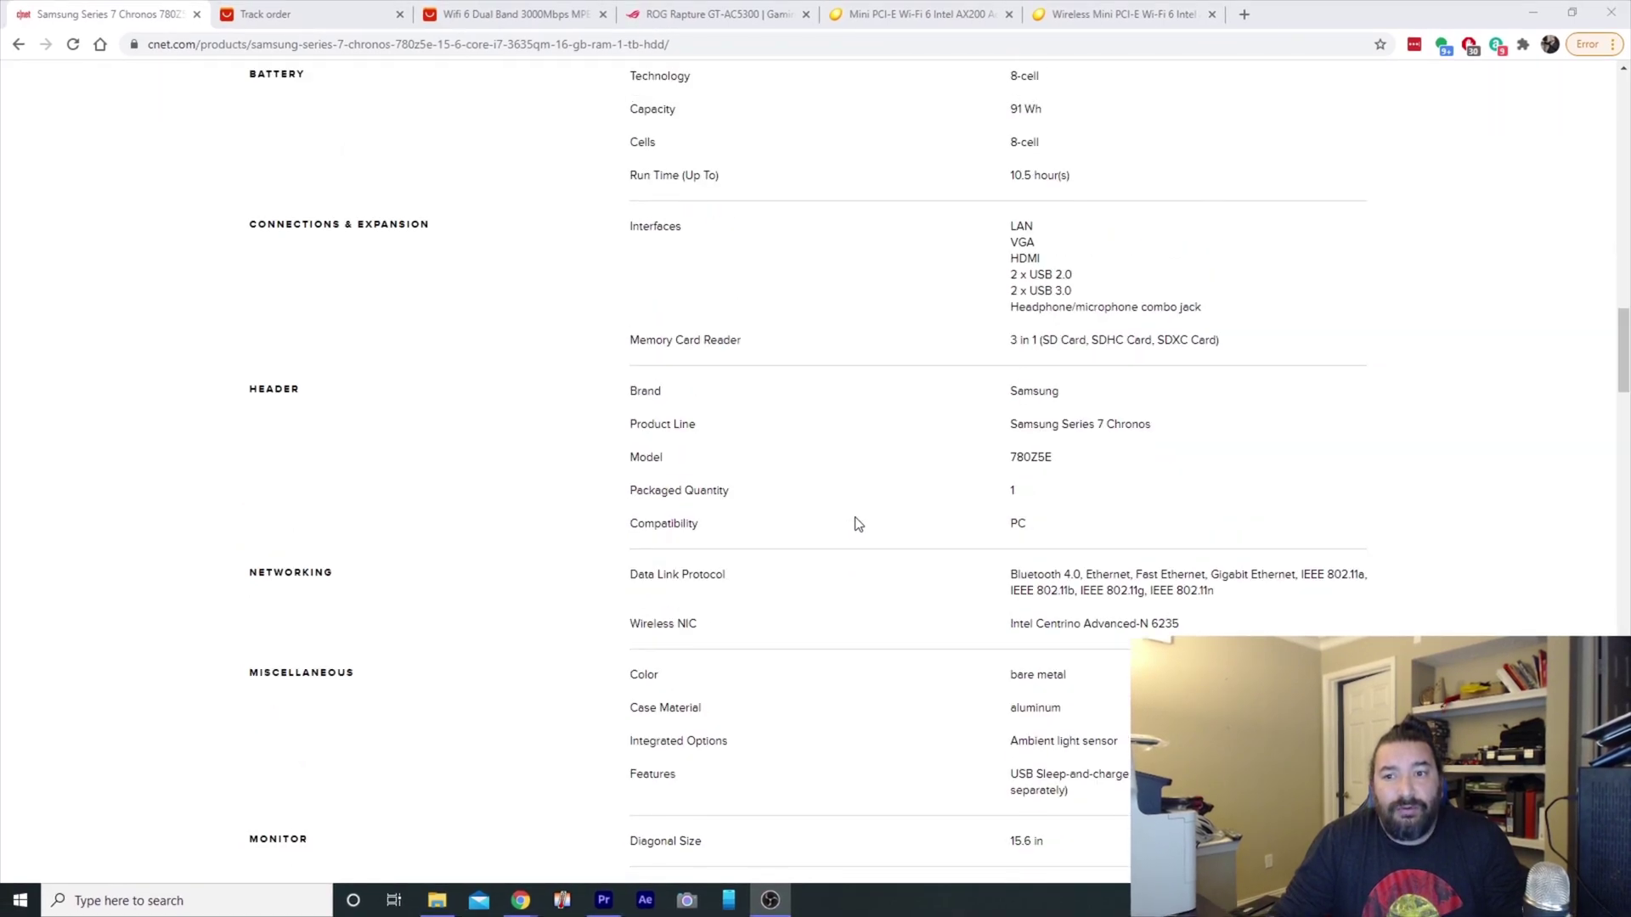
Highlight the laptop's wireless controller in the Communications specs, followed by its wireless protocol.
scroll(858, 524, "up", 7)
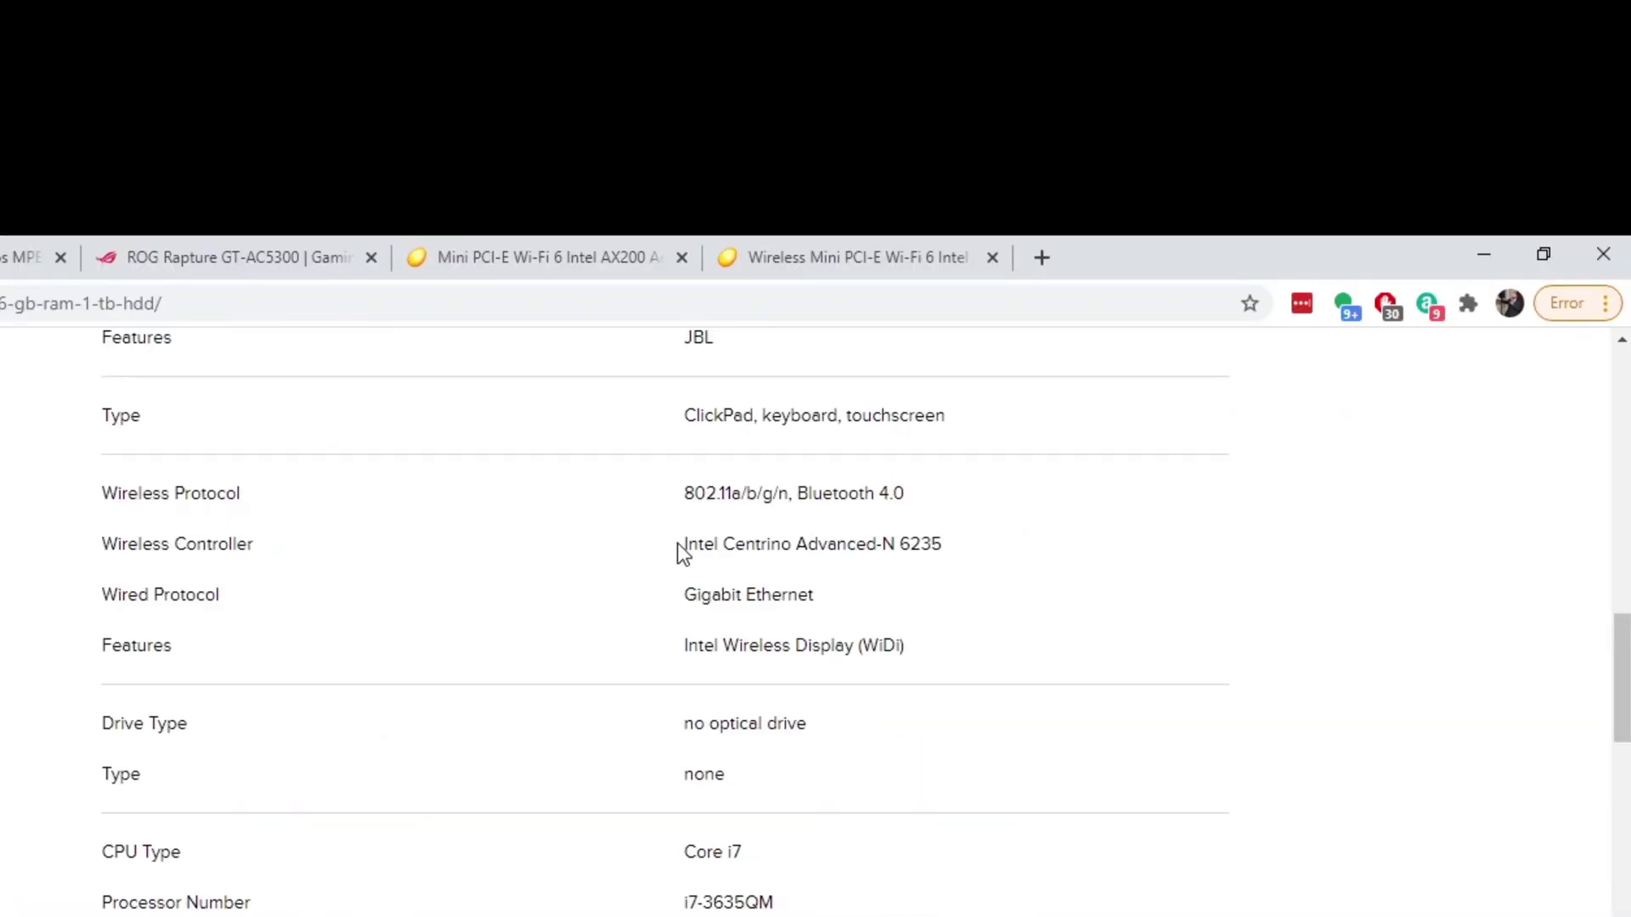
left_click_drag(1007, 204, 1197, 209)
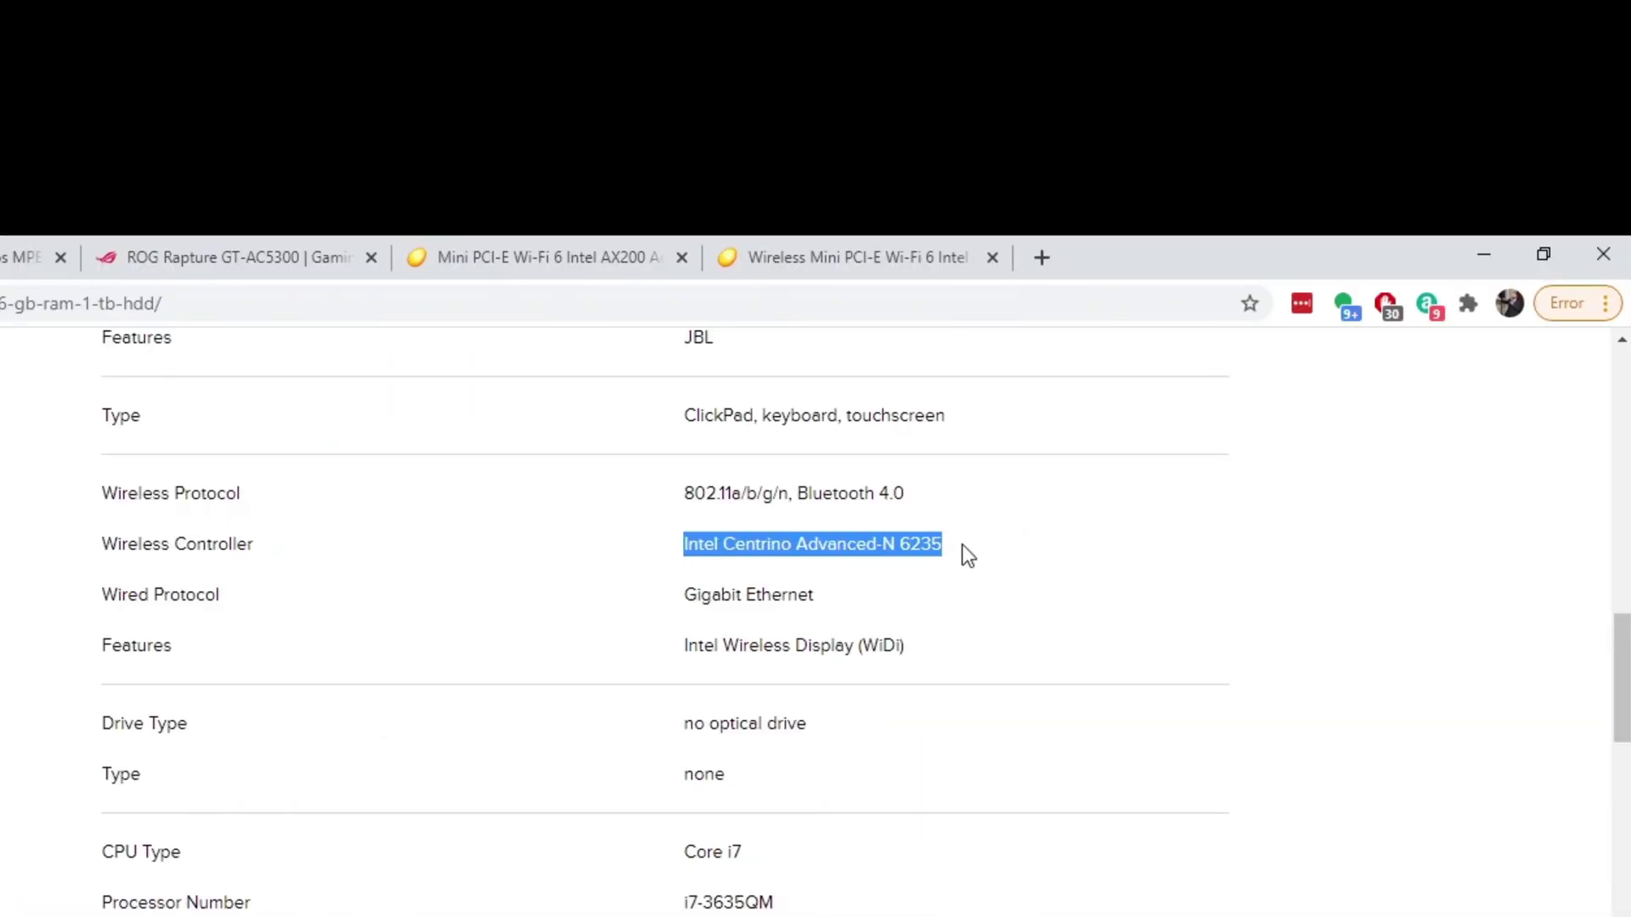
left_click(935, 552)
left_click_drag(931, 491, 681, 493)
left_click(712, 529)
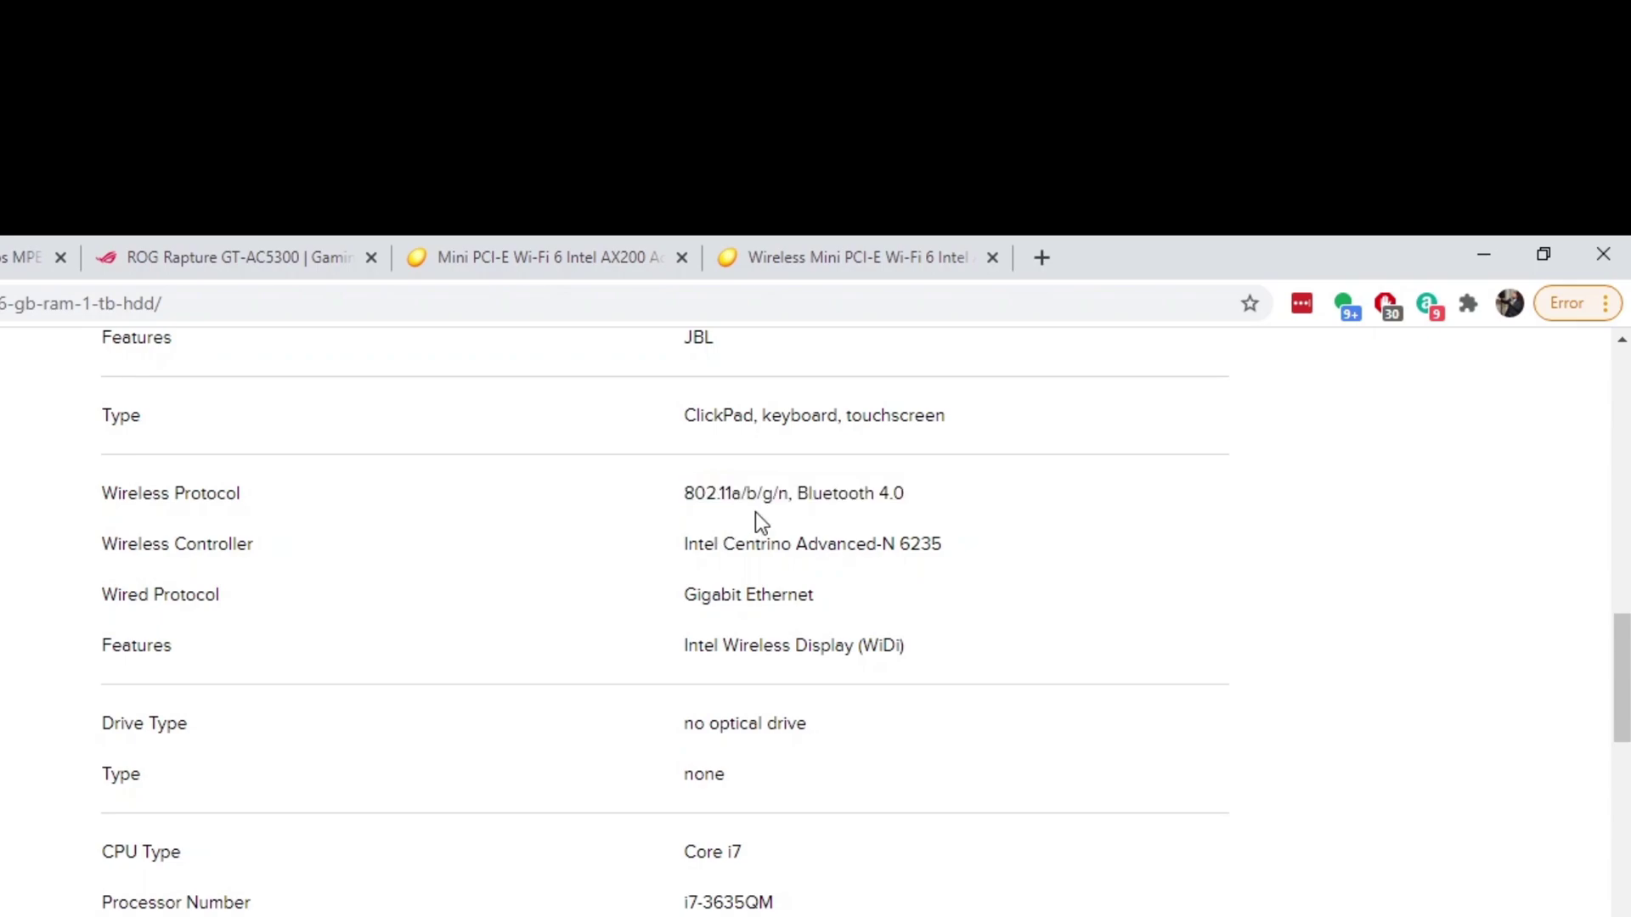
scroll(570, 739, "down", 3)
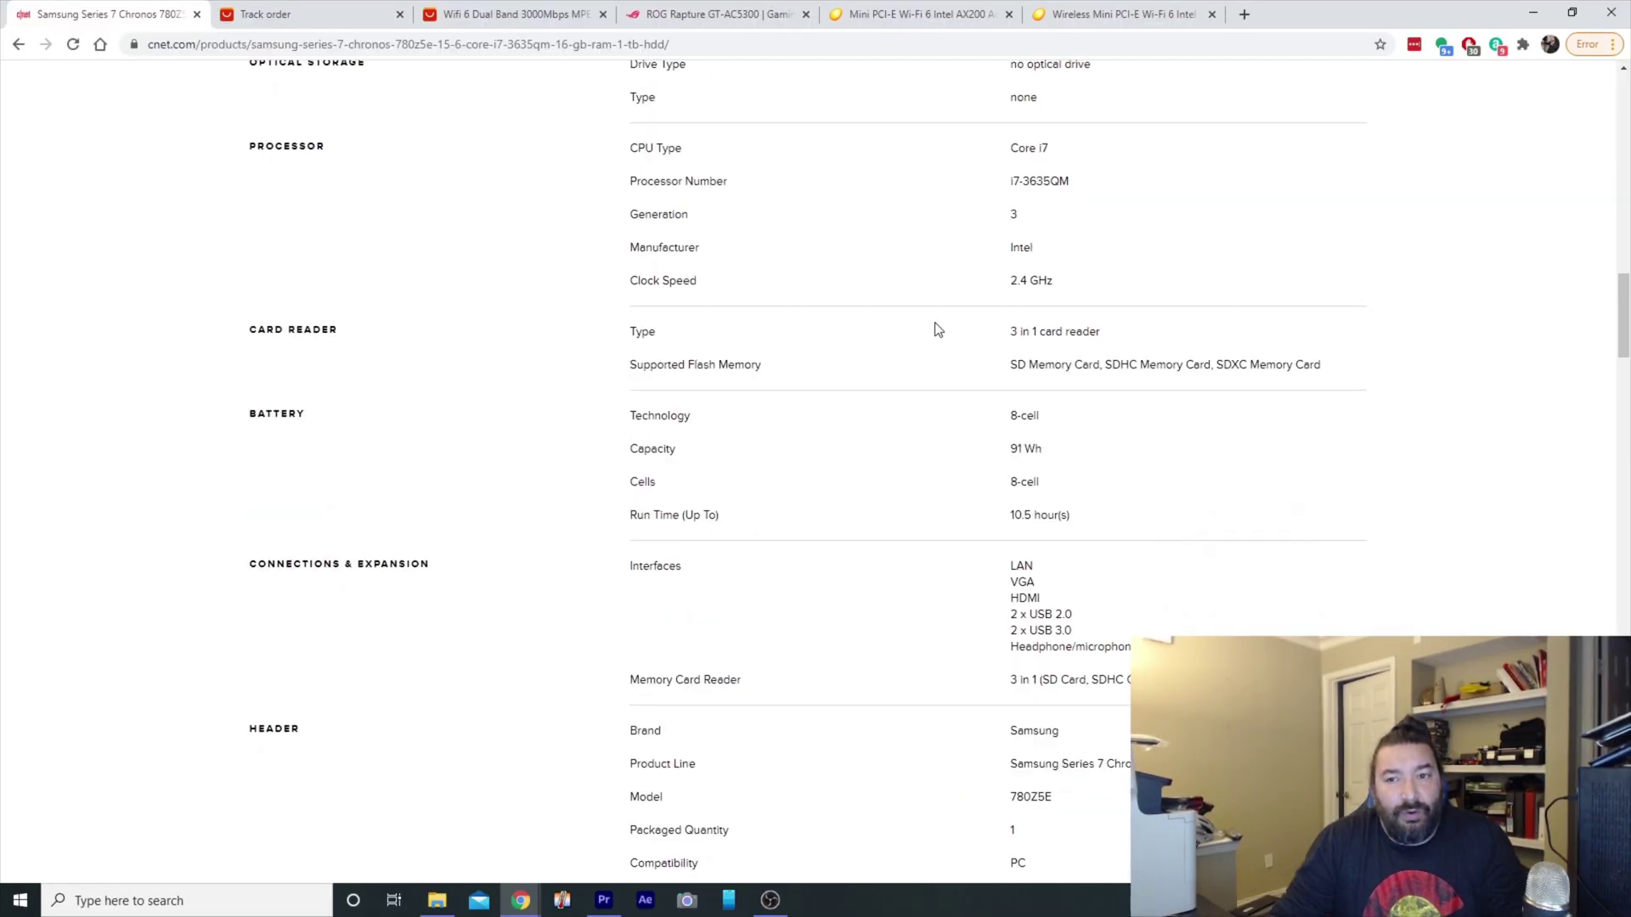
scroll(926, 327, "up", 1)
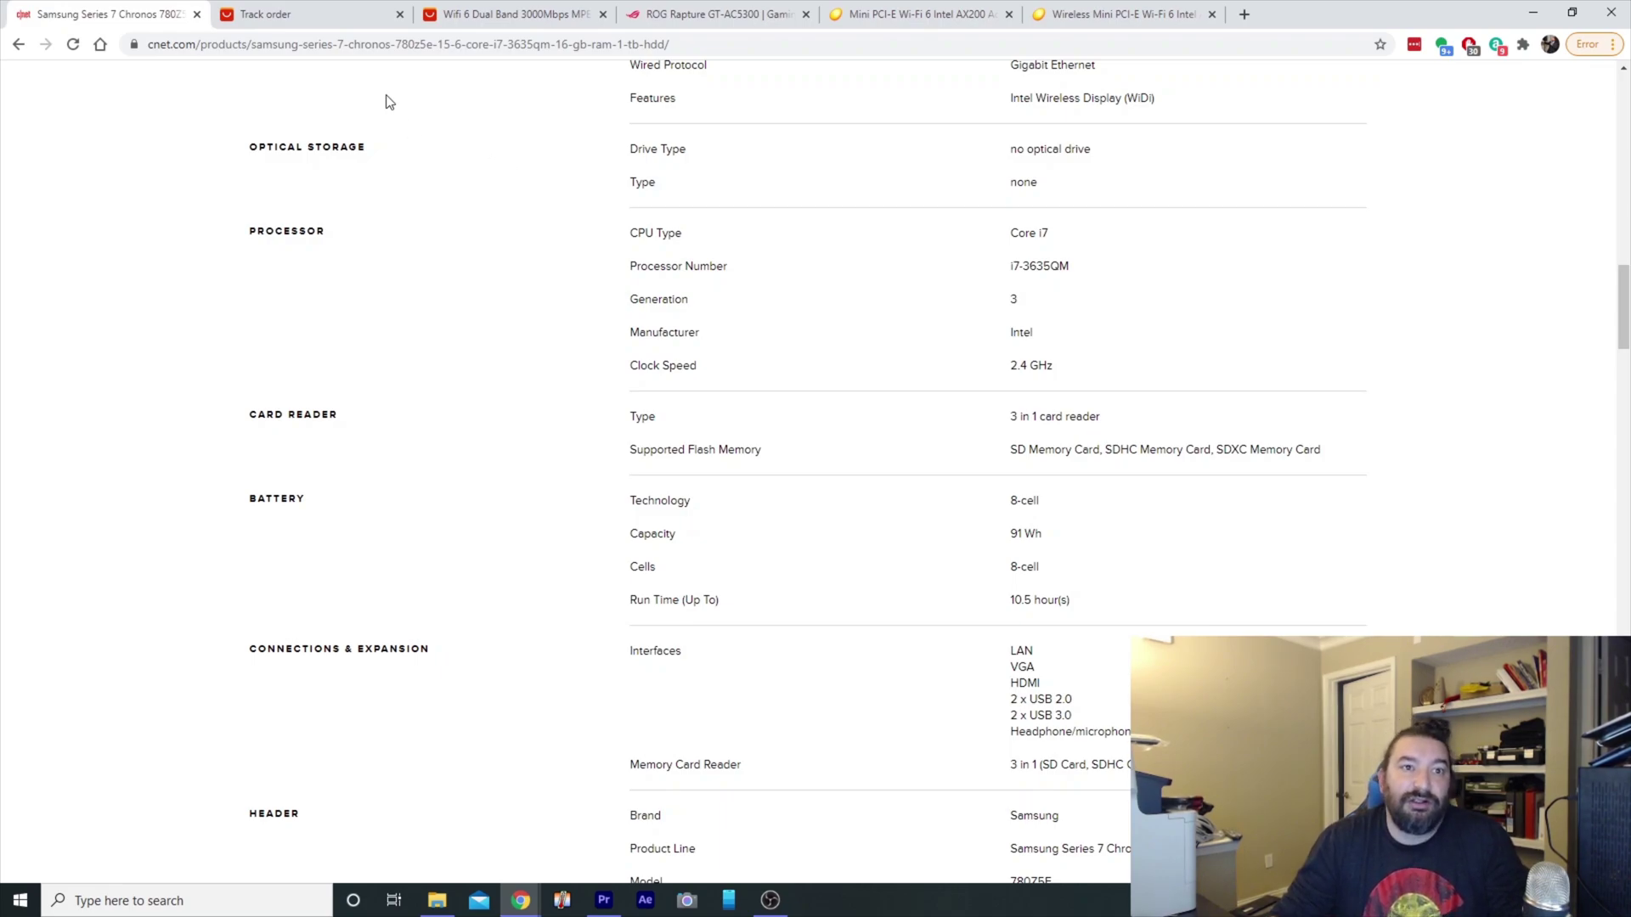
Check the AliExpress order tracking history, highlighting the date the shipment was ready for dispatch and the delivery date.
left_click(329, 18)
scroll(343, 397, "down", 1)
scroll(343, 397, "down", 7)
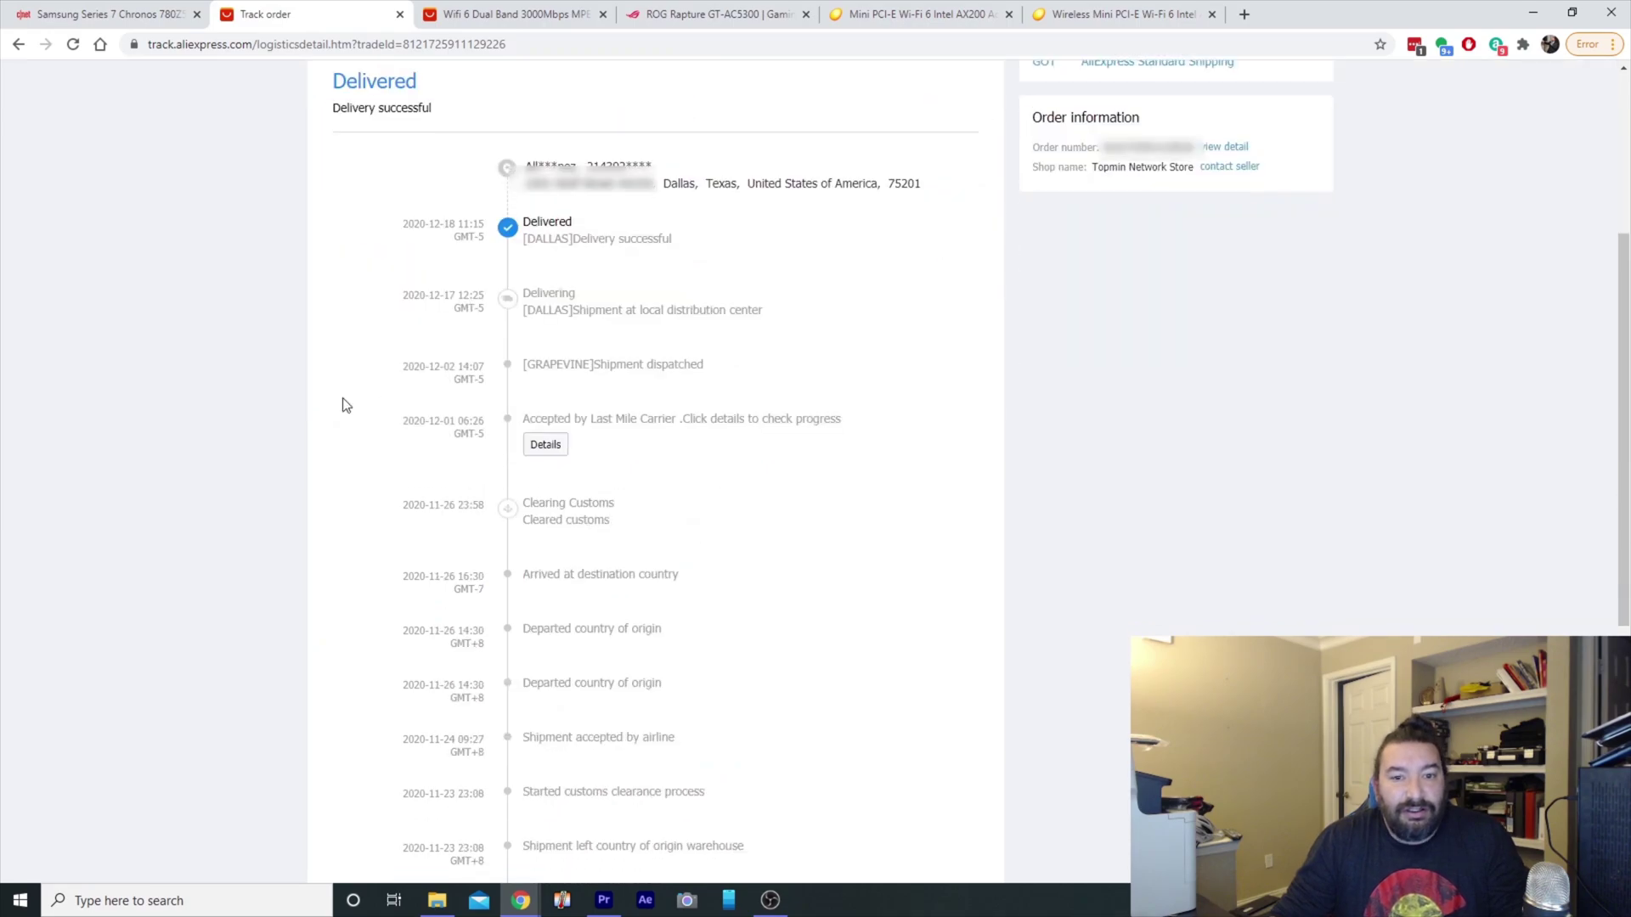
left_click_drag(482, 543, 400, 538)
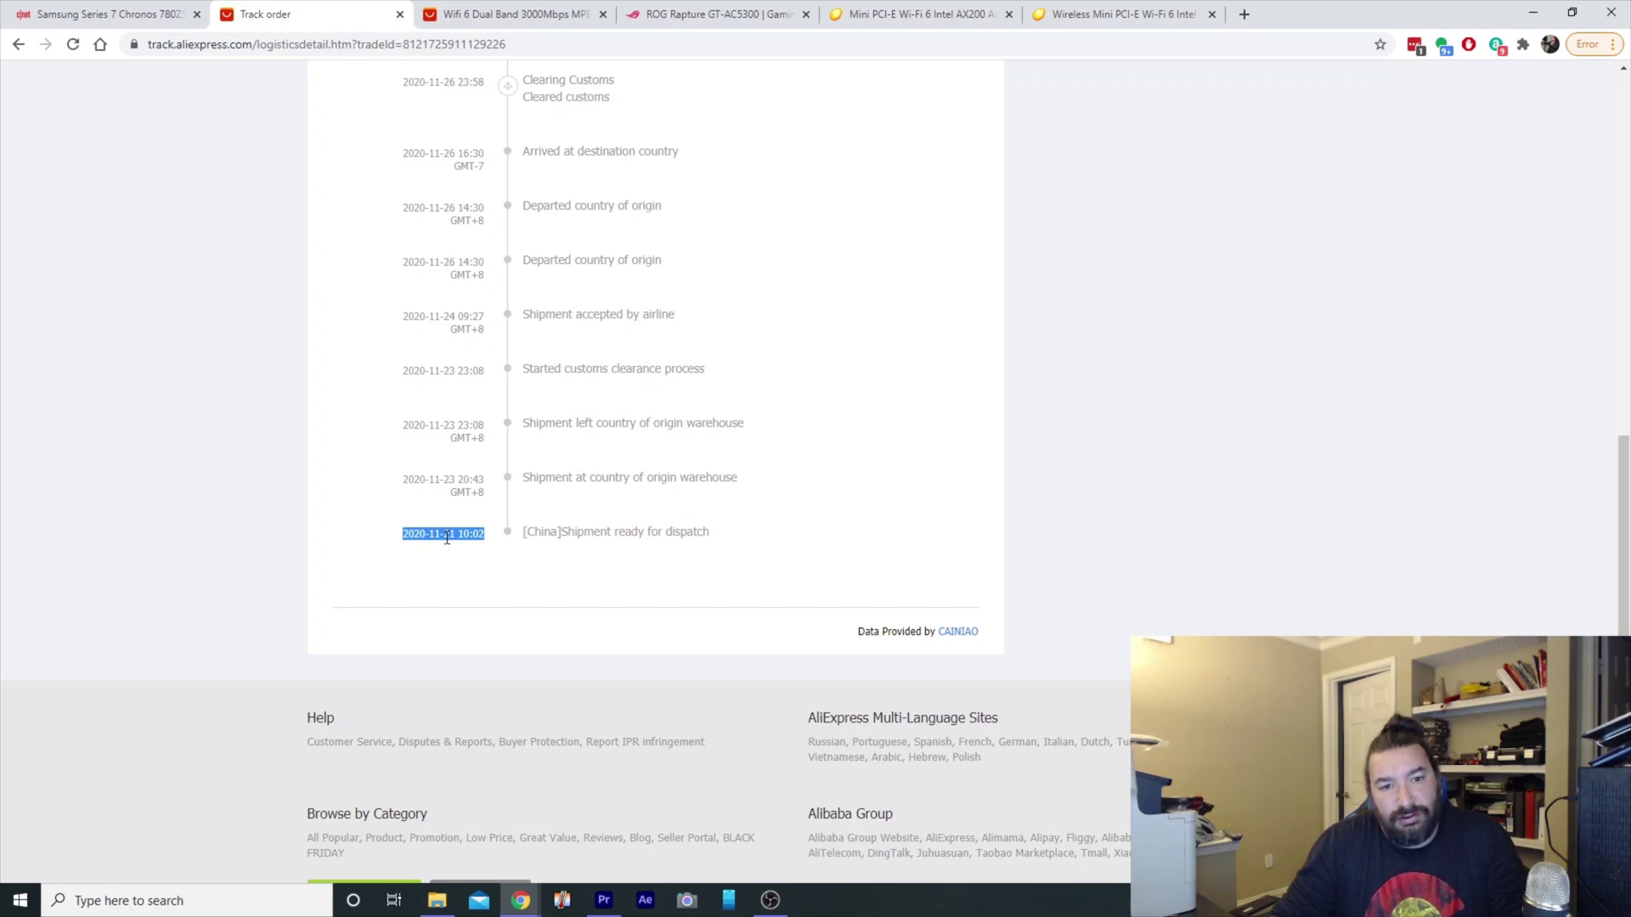
scroll(457, 558, "up", 9)
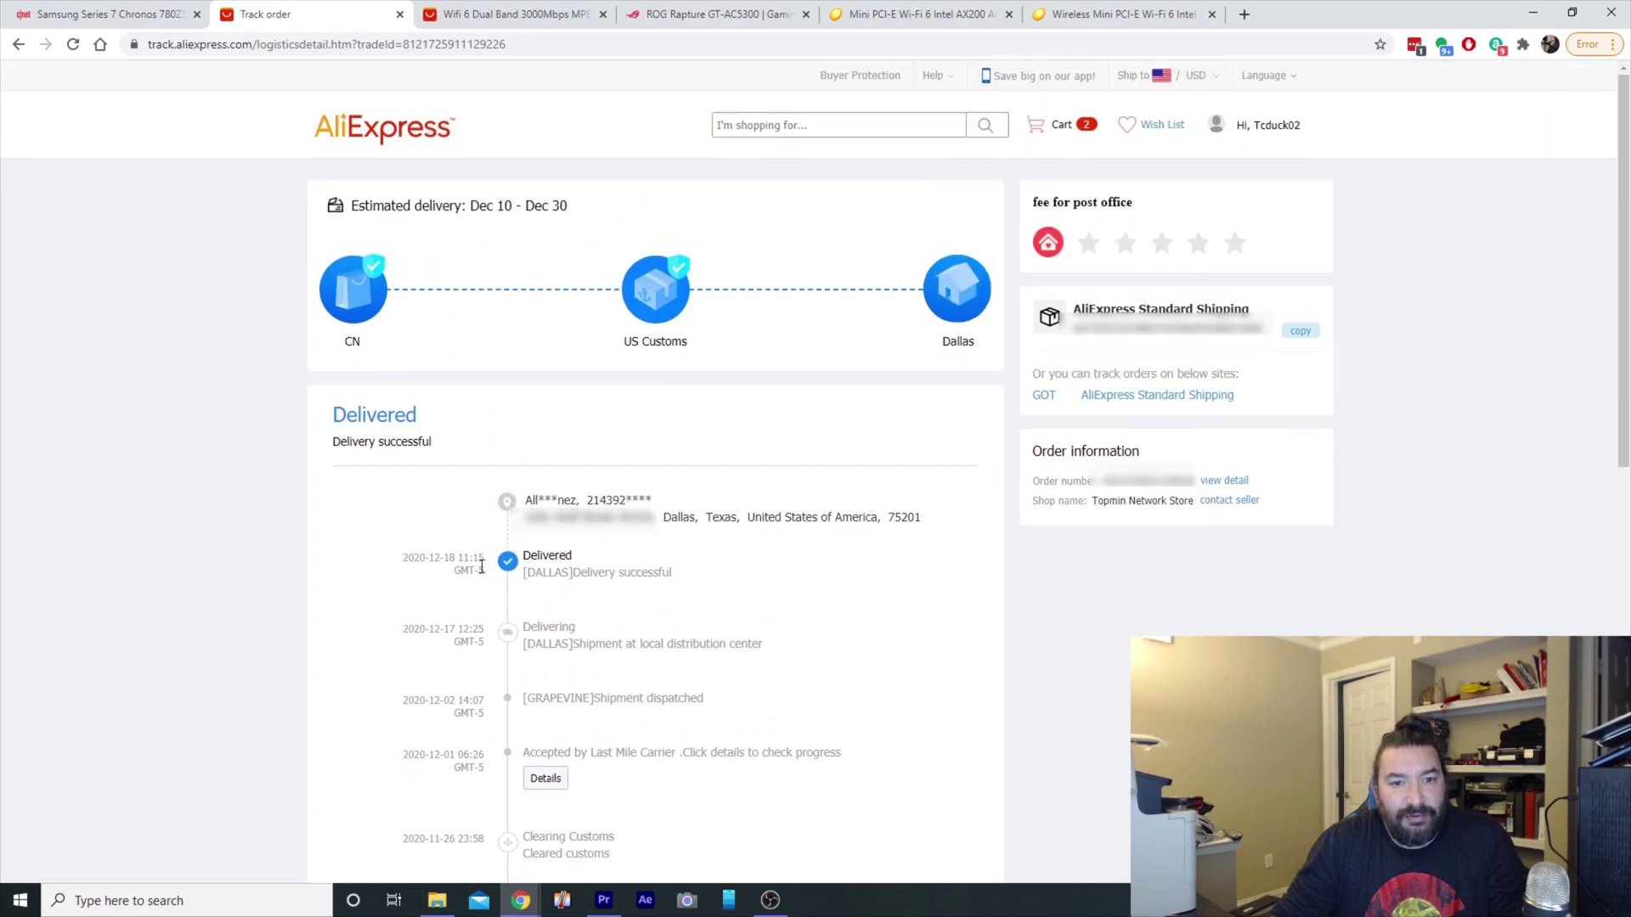
left_click_drag(494, 580, 400, 560)
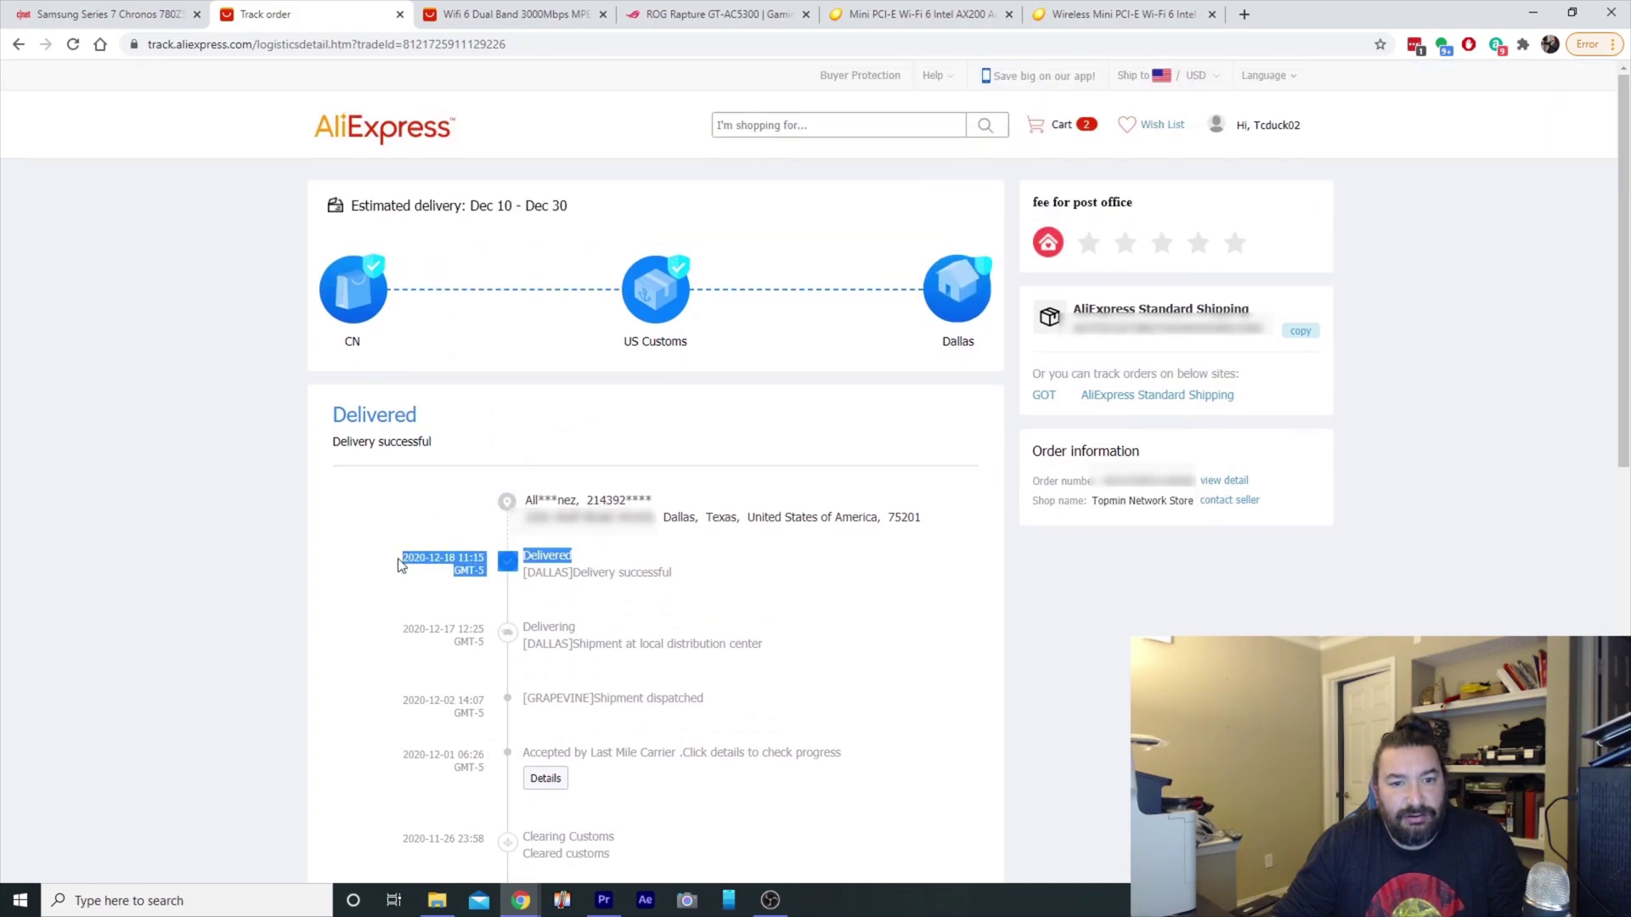
left_click(428, 590)
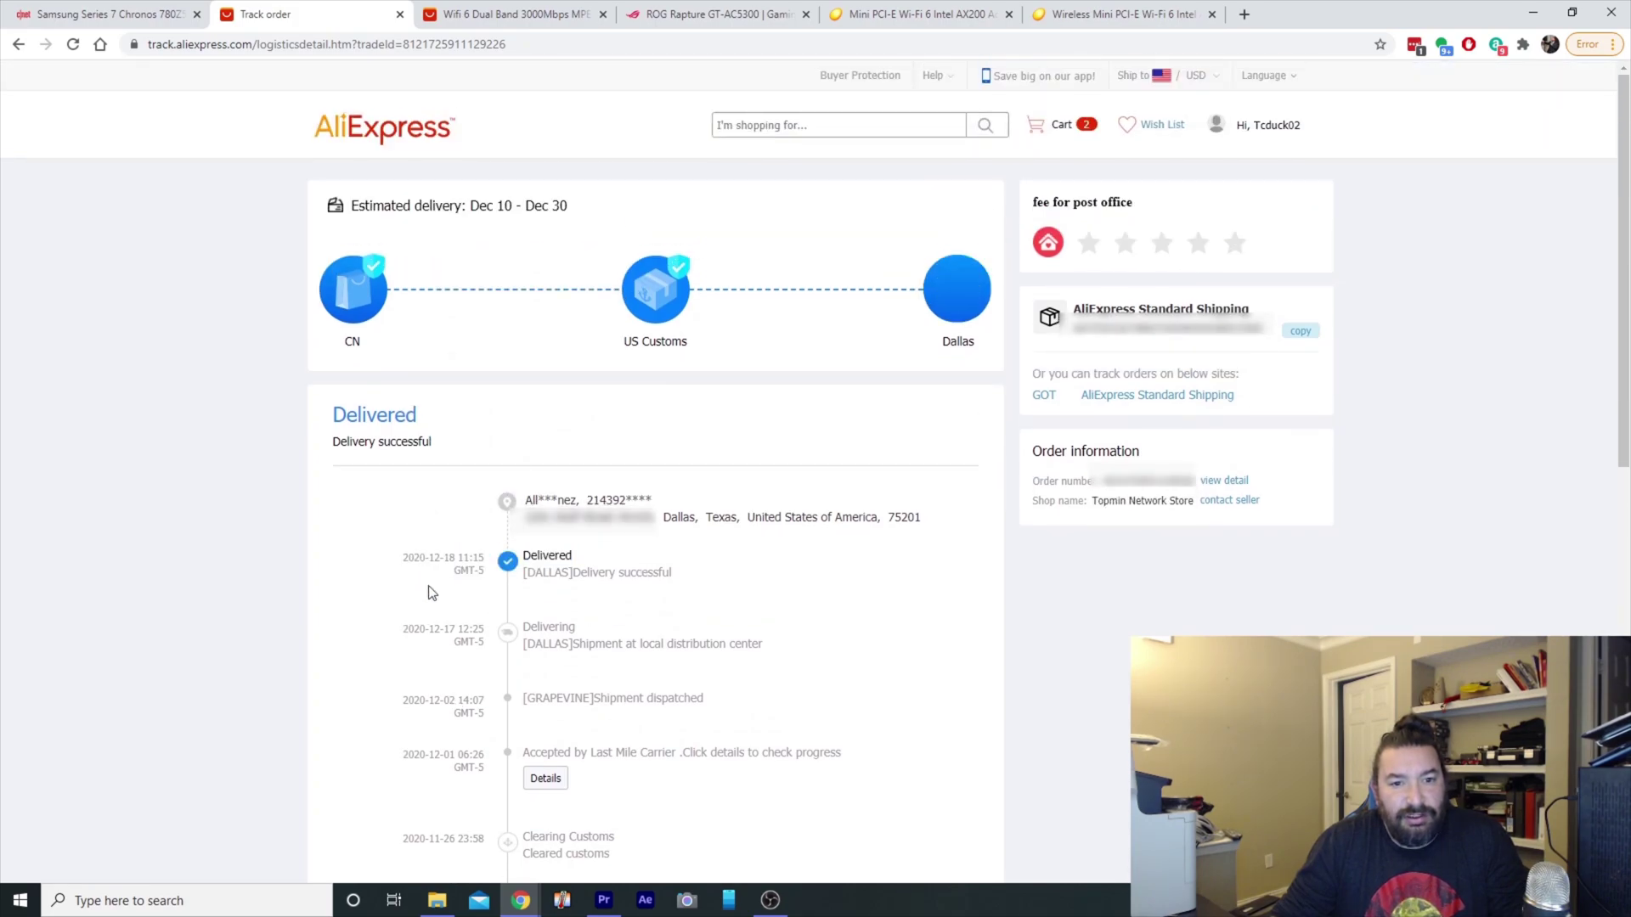
View the product images in the AliExpress listing for the MPE-AX3000H Wi-Fi 6 Mini PCI-E card.
left_click(503, 17)
scroll(601, 500, "up", 15)
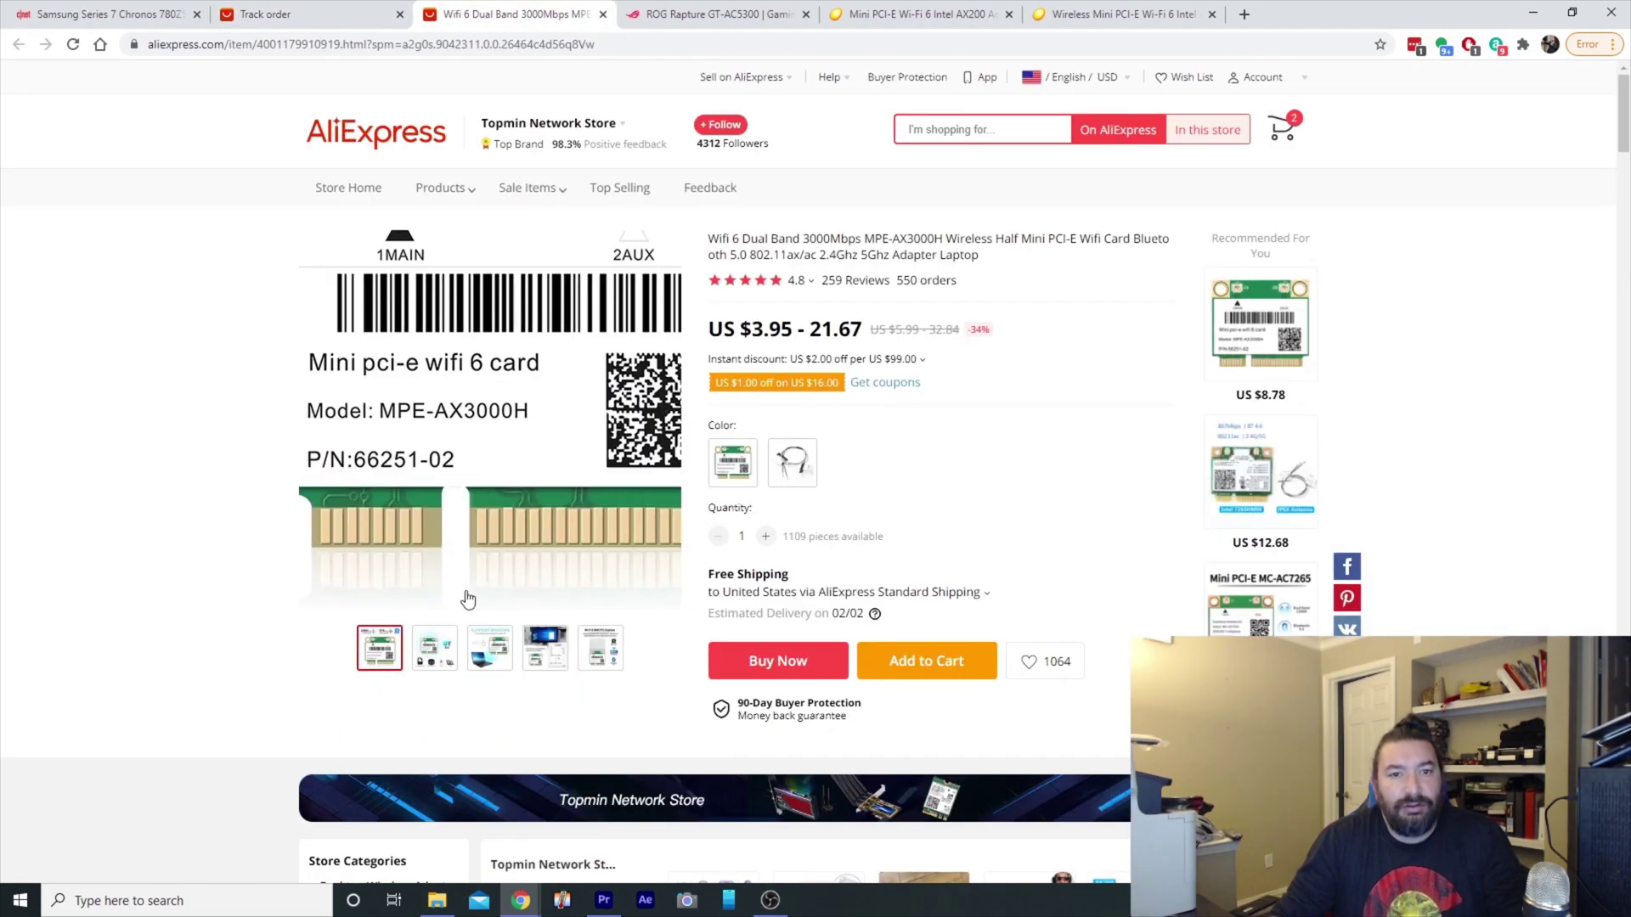
left_click(776, 661)
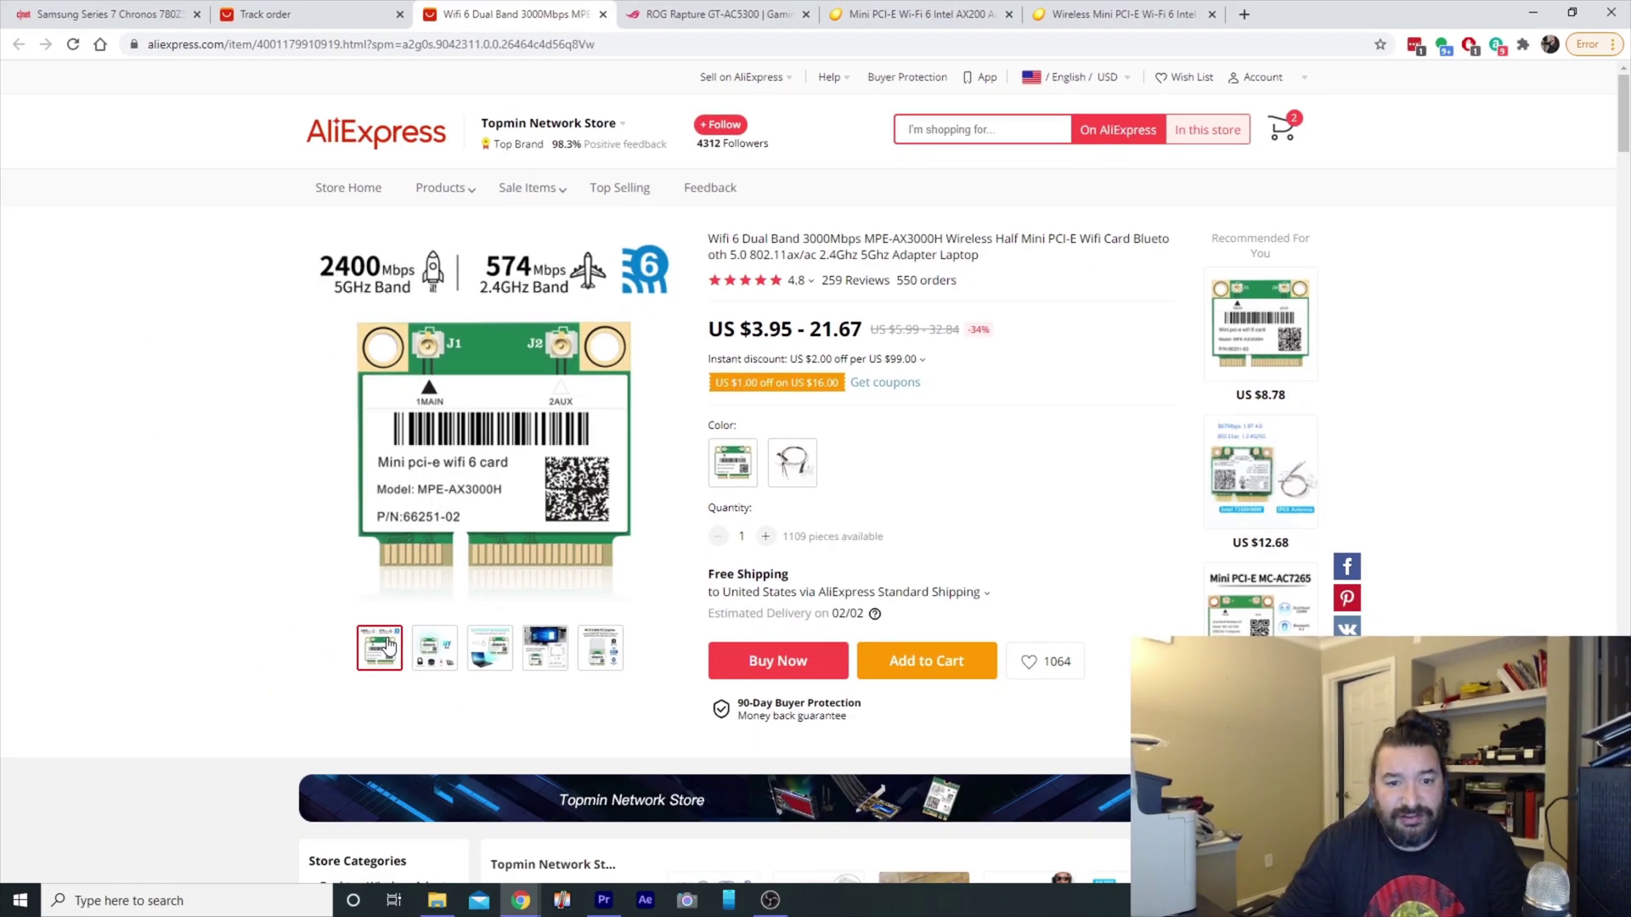
left_click(455, 649)
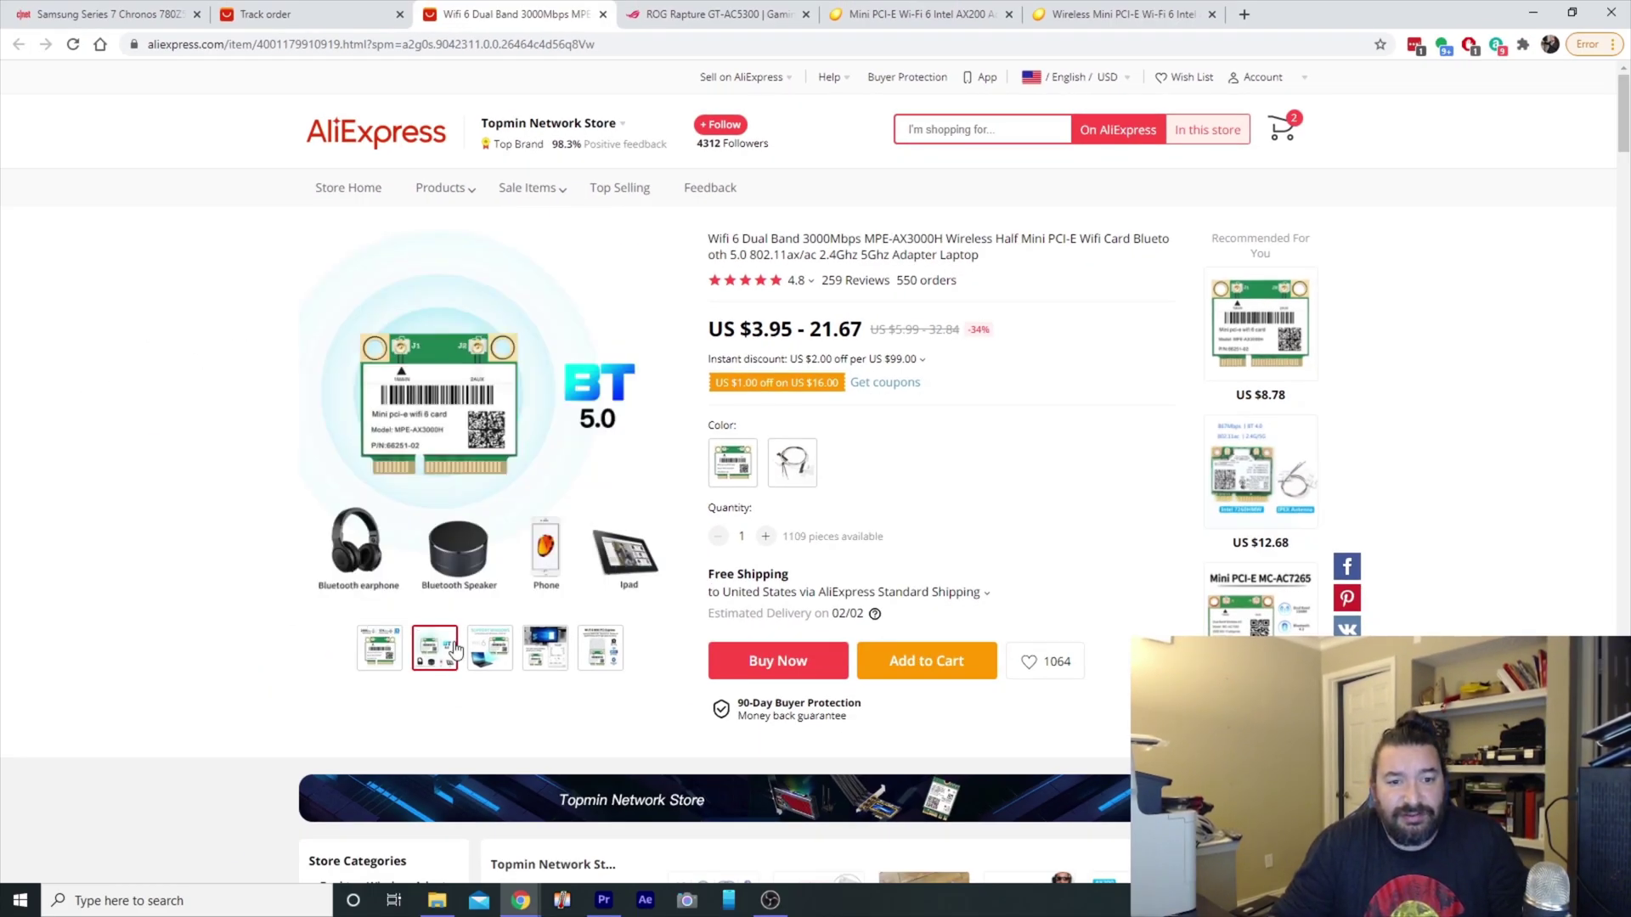
mouse_move(530, 658)
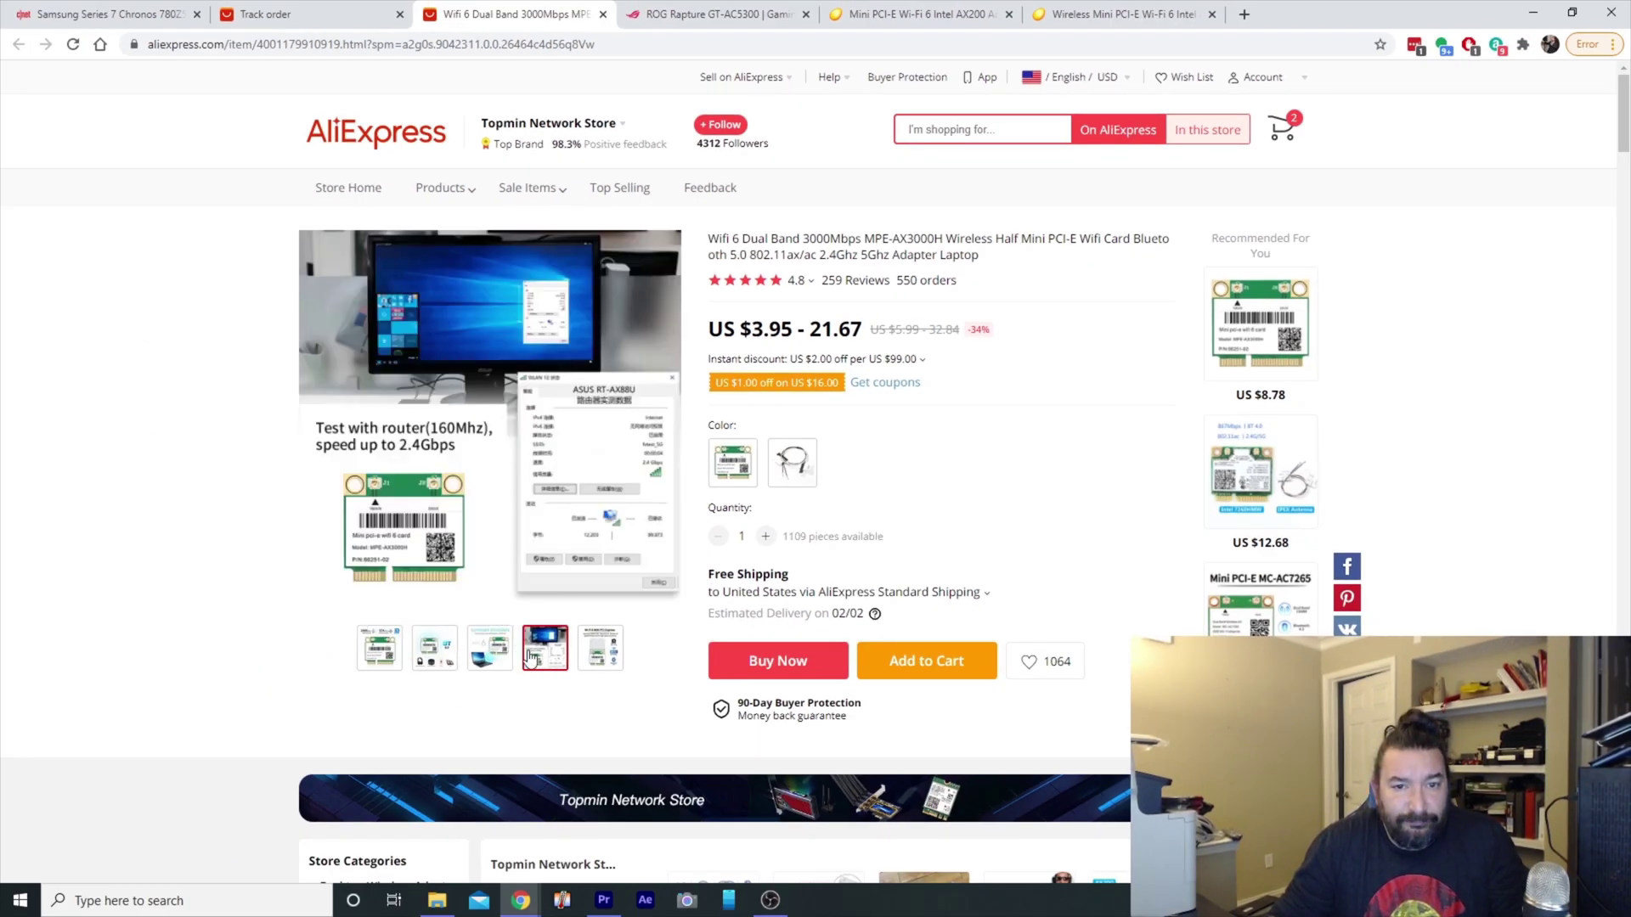
mouse_move(601, 666)
Examine the card listing's overview, including the description, compatibility notes and Wi-Fi 6 feature images.
scroll(589, 531, "down", 1)
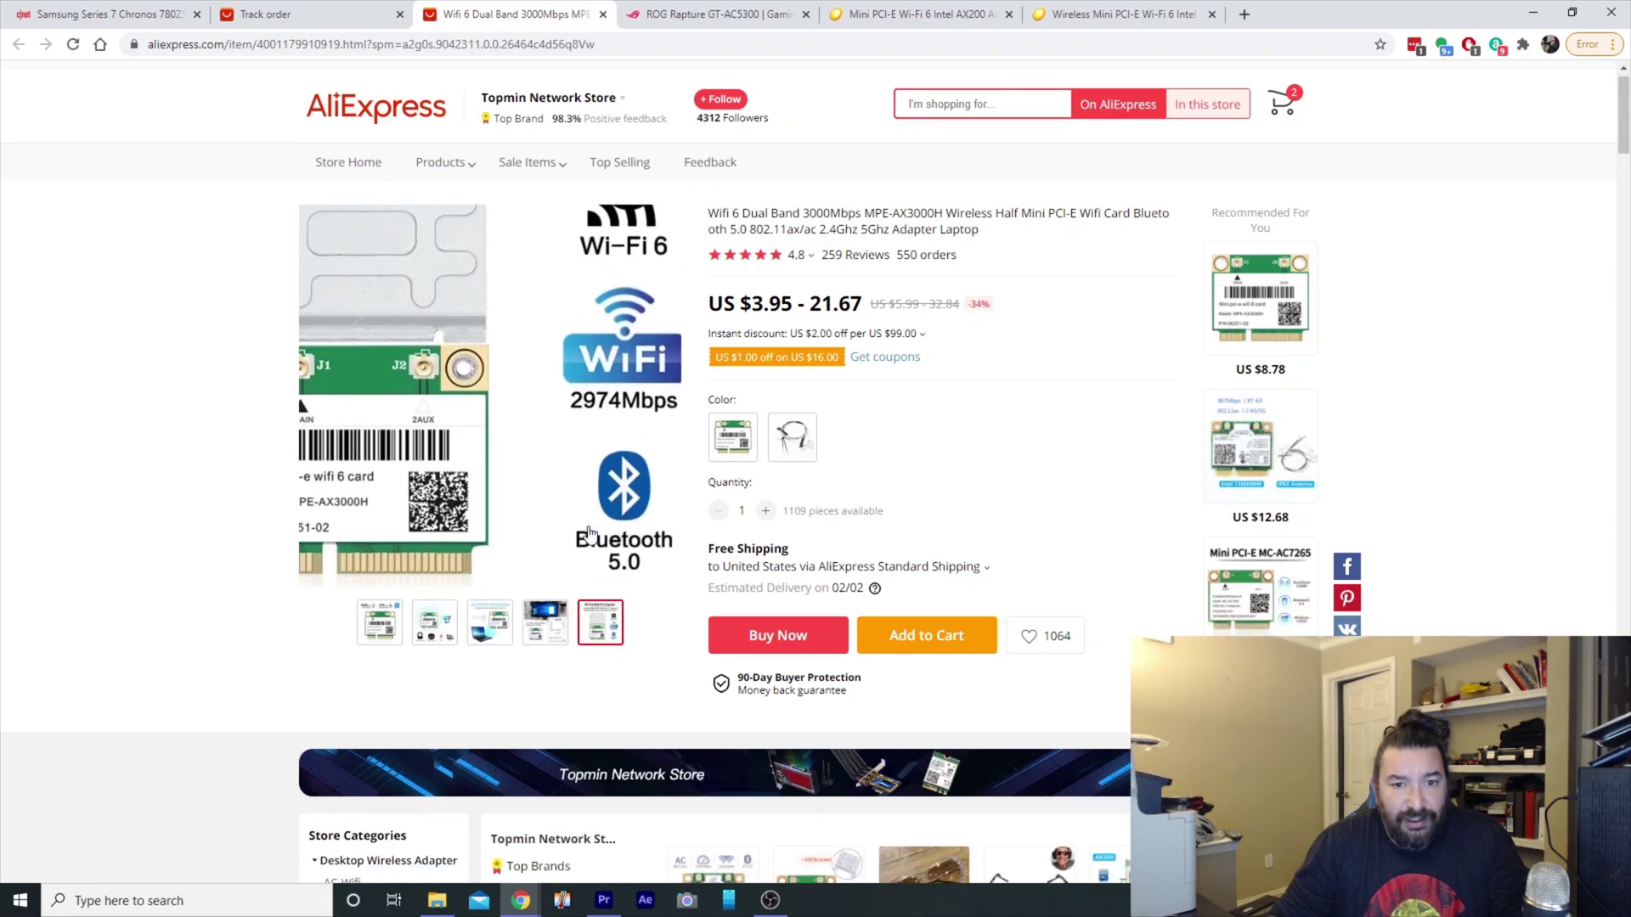
scroll(589, 531, "down", 10)
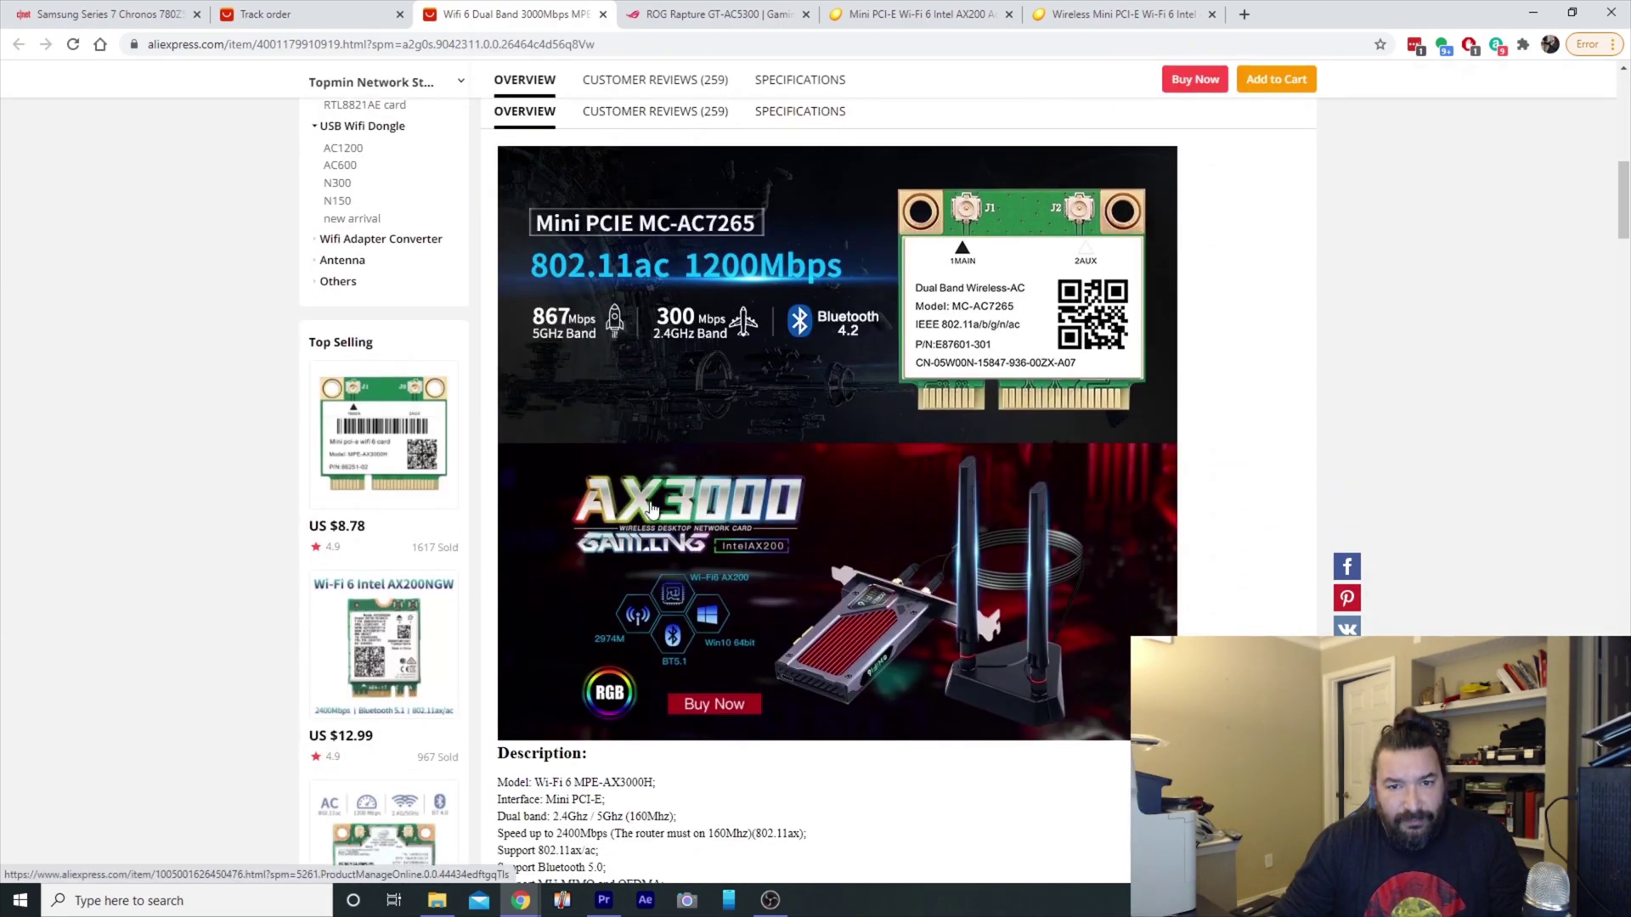
scroll(652, 508, "up", 2)
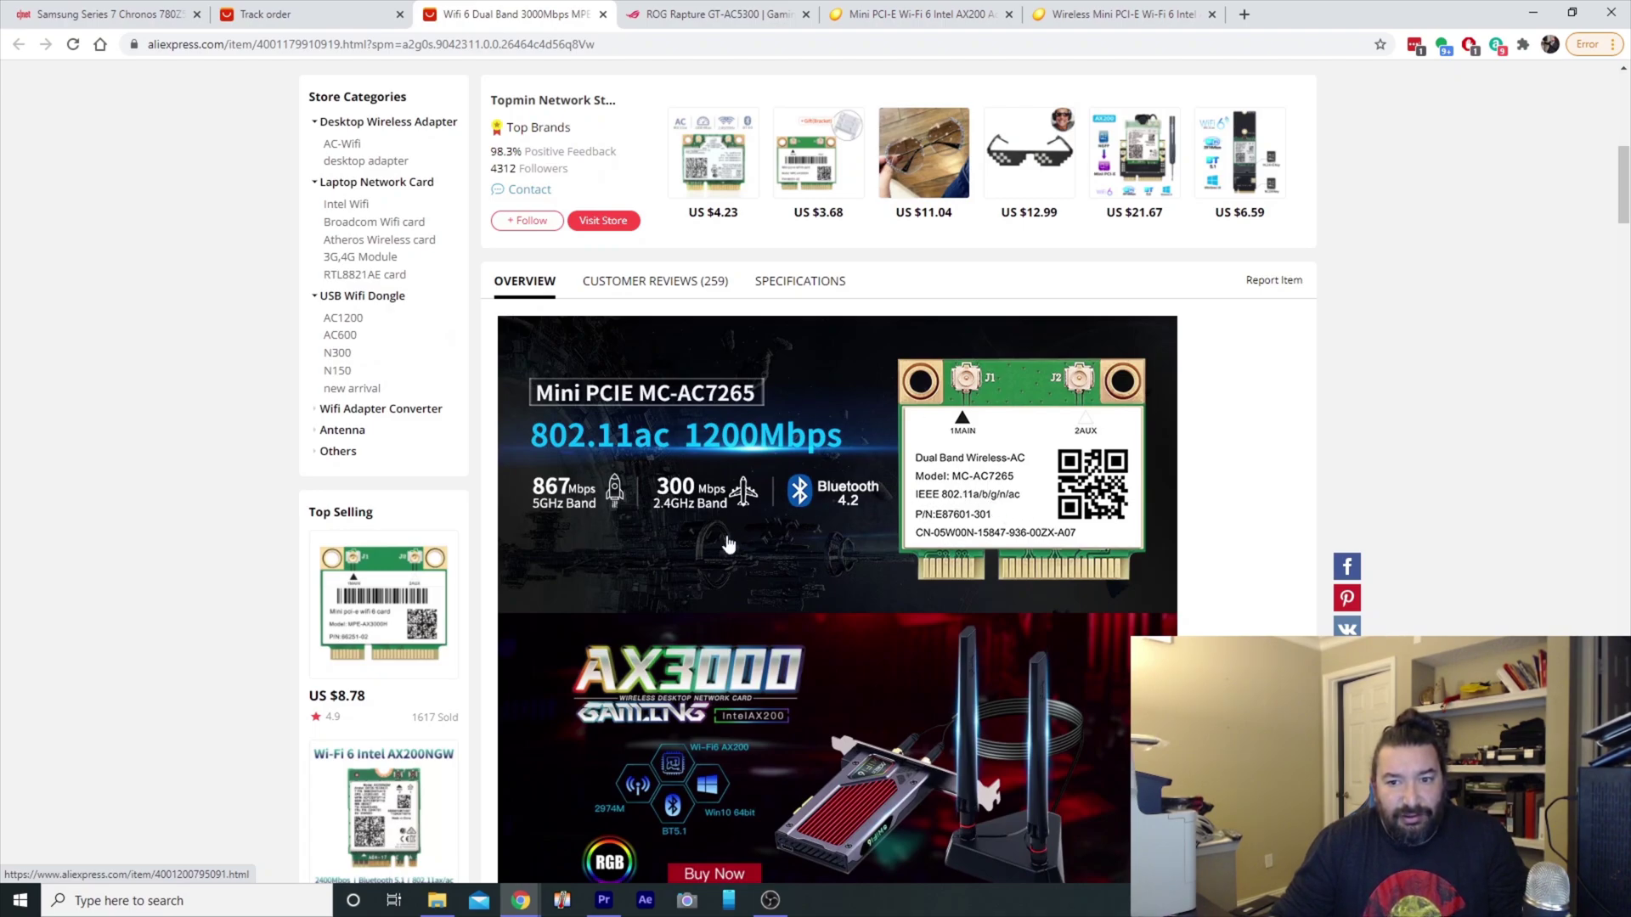
scroll(893, 519, "down", 1)
scroll(893, 519, "down", 3)
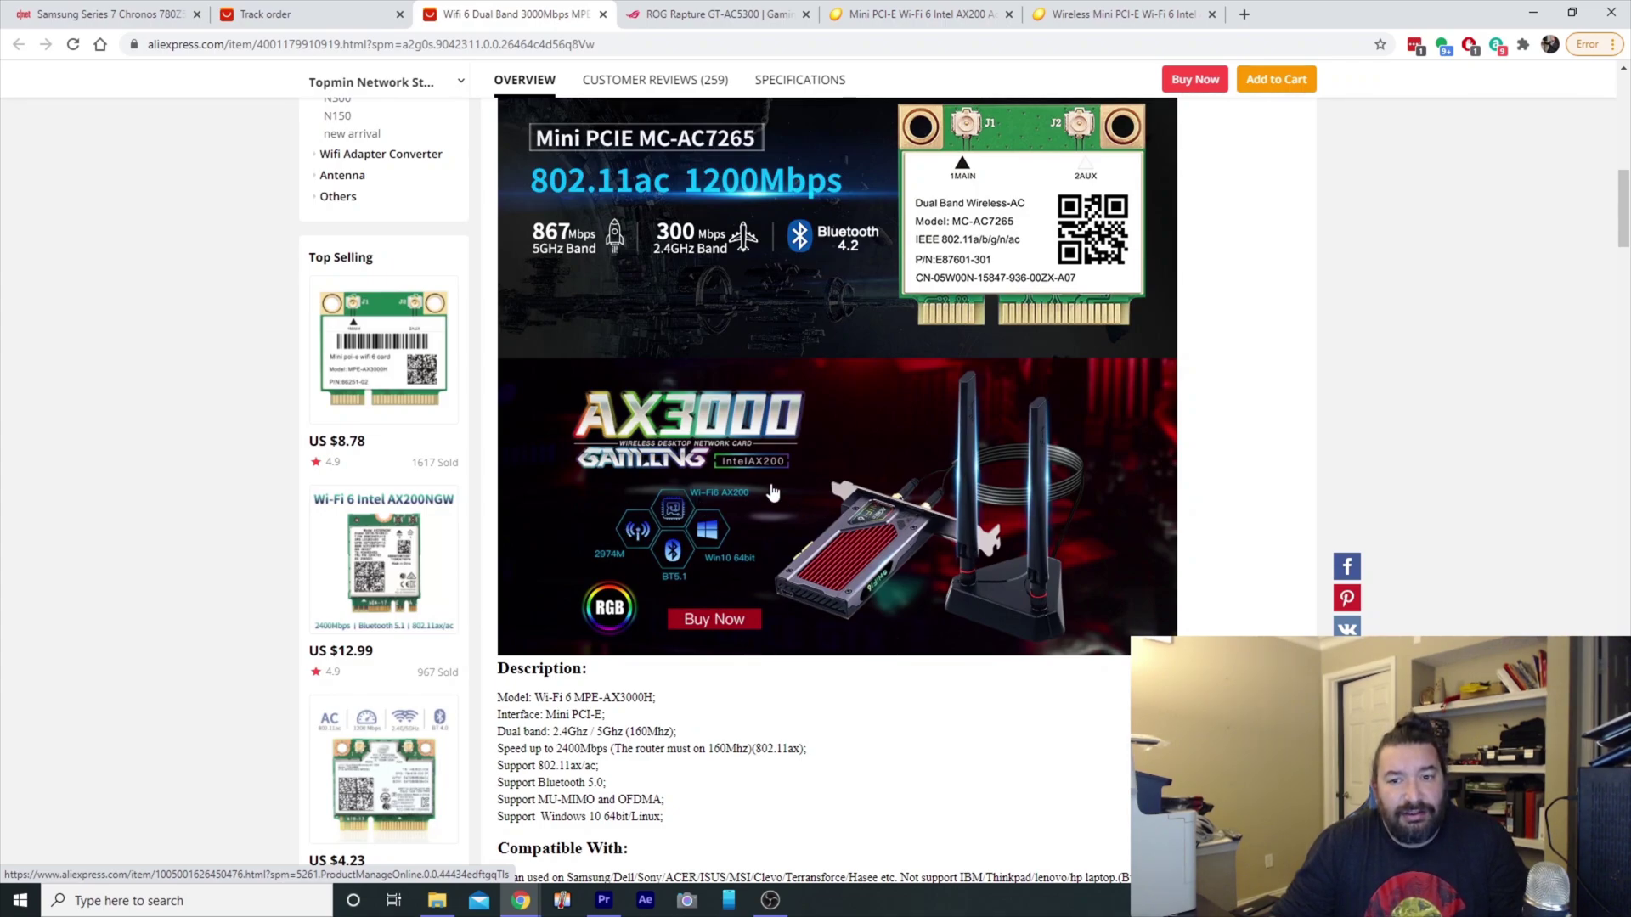
scroll(773, 492, "down", 10)
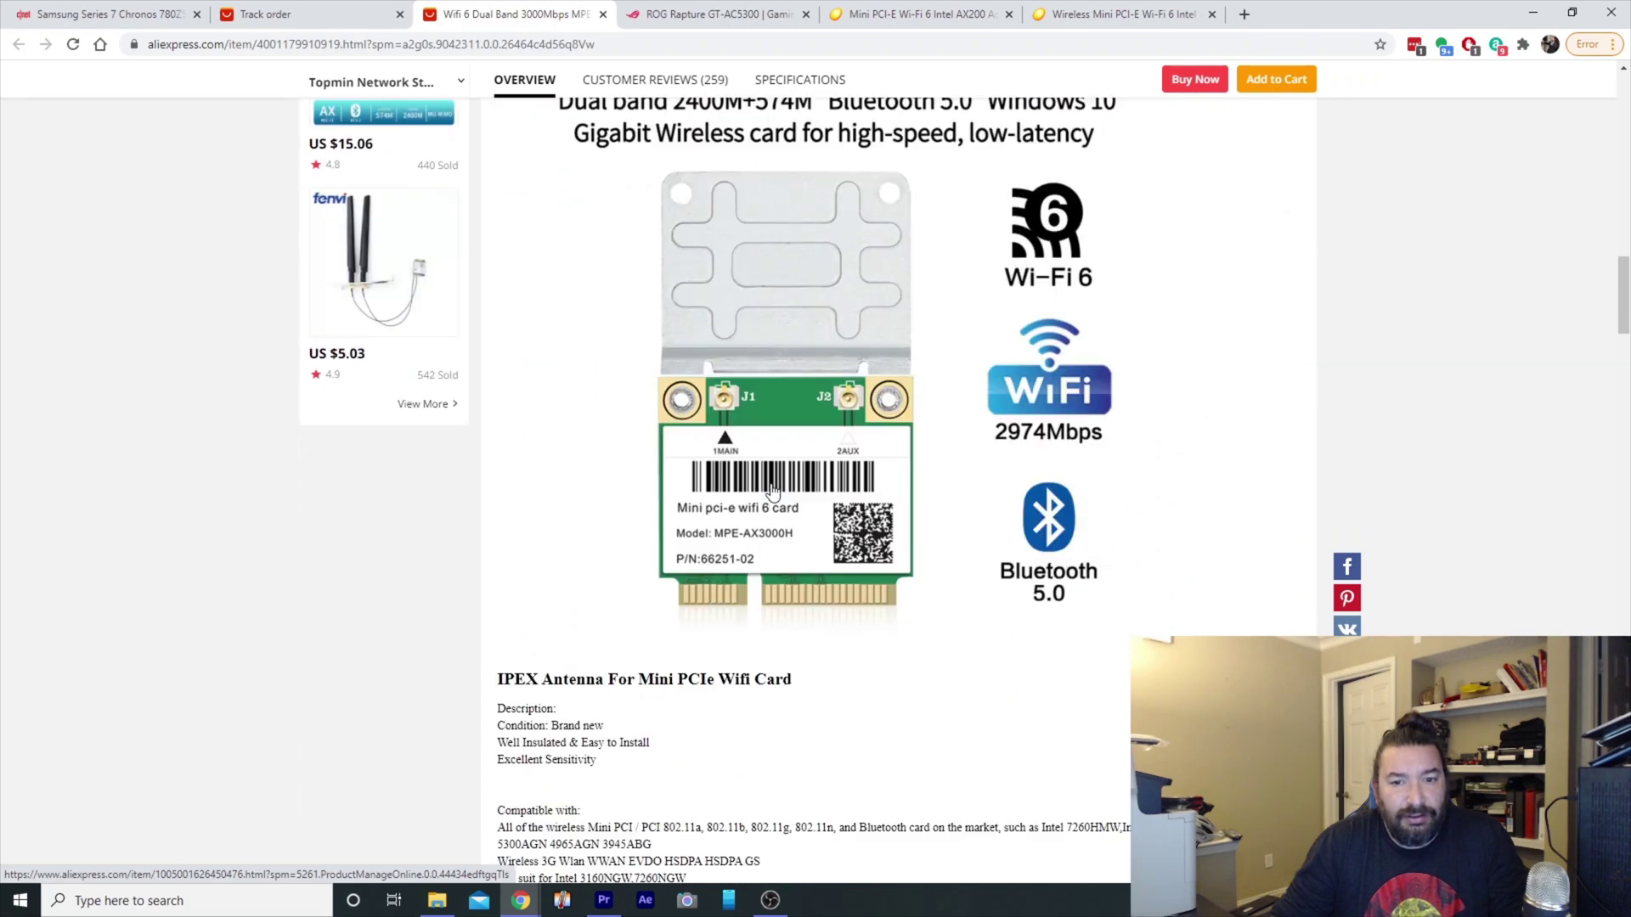
Review the IPEX antenna's compatibility, lengths and photos in the listing, and return to the product summary.
scroll(772, 491, "down", 10)
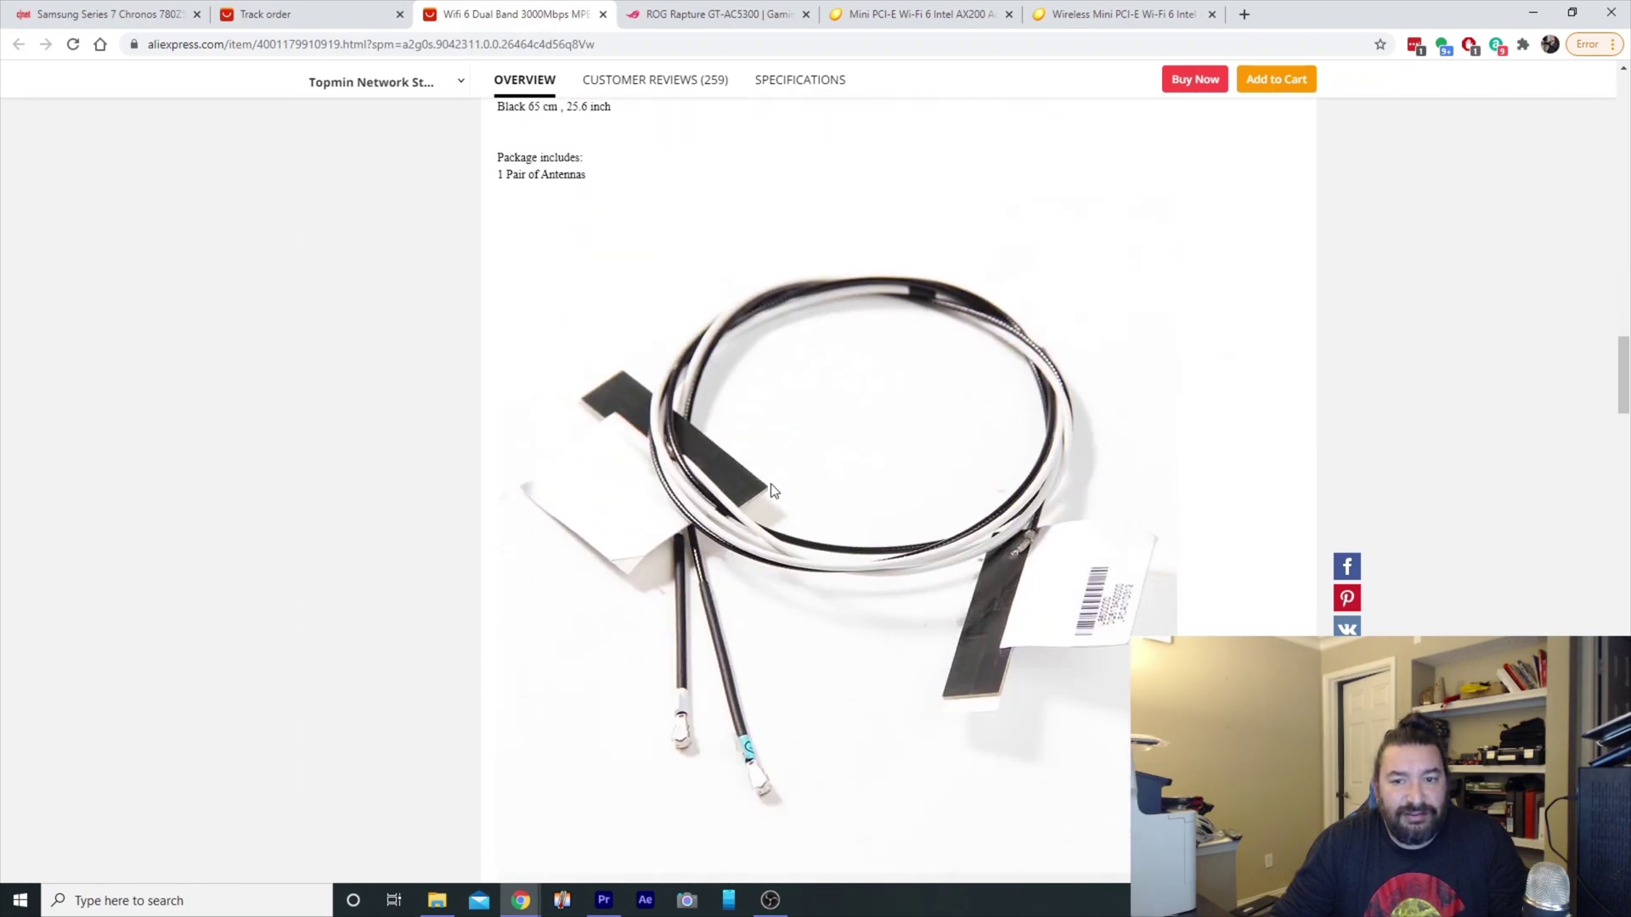
scroll(772, 491, "up", 12)
scroll(638, 519, "down", 7)
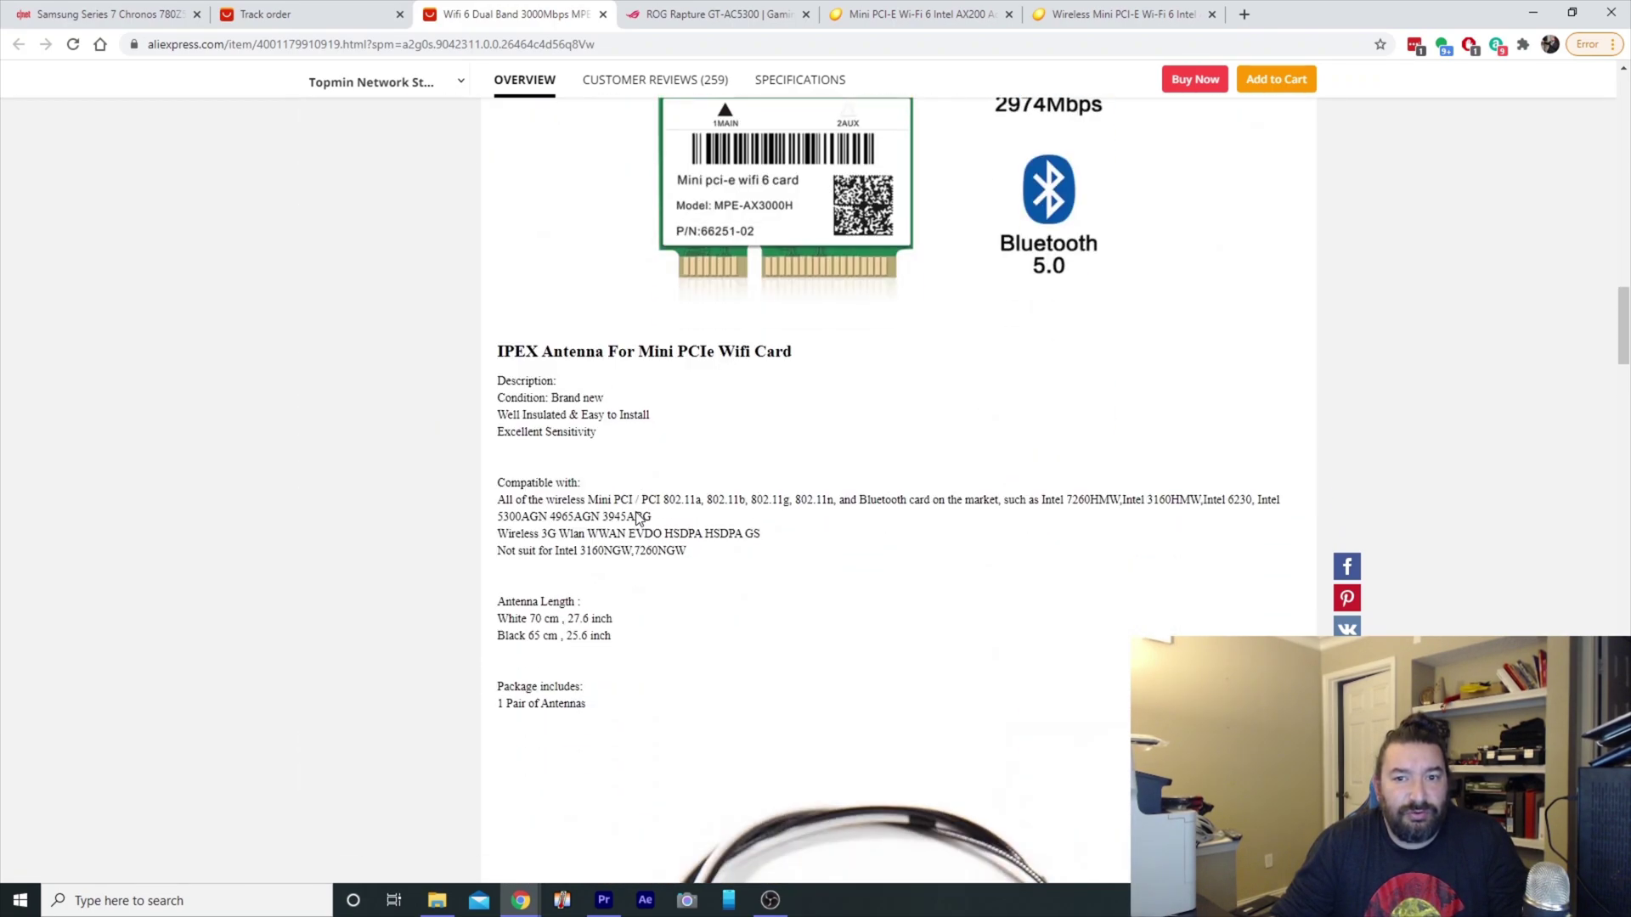
scroll(638, 518, "down", 6)
scroll(805, 520, "down", 8)
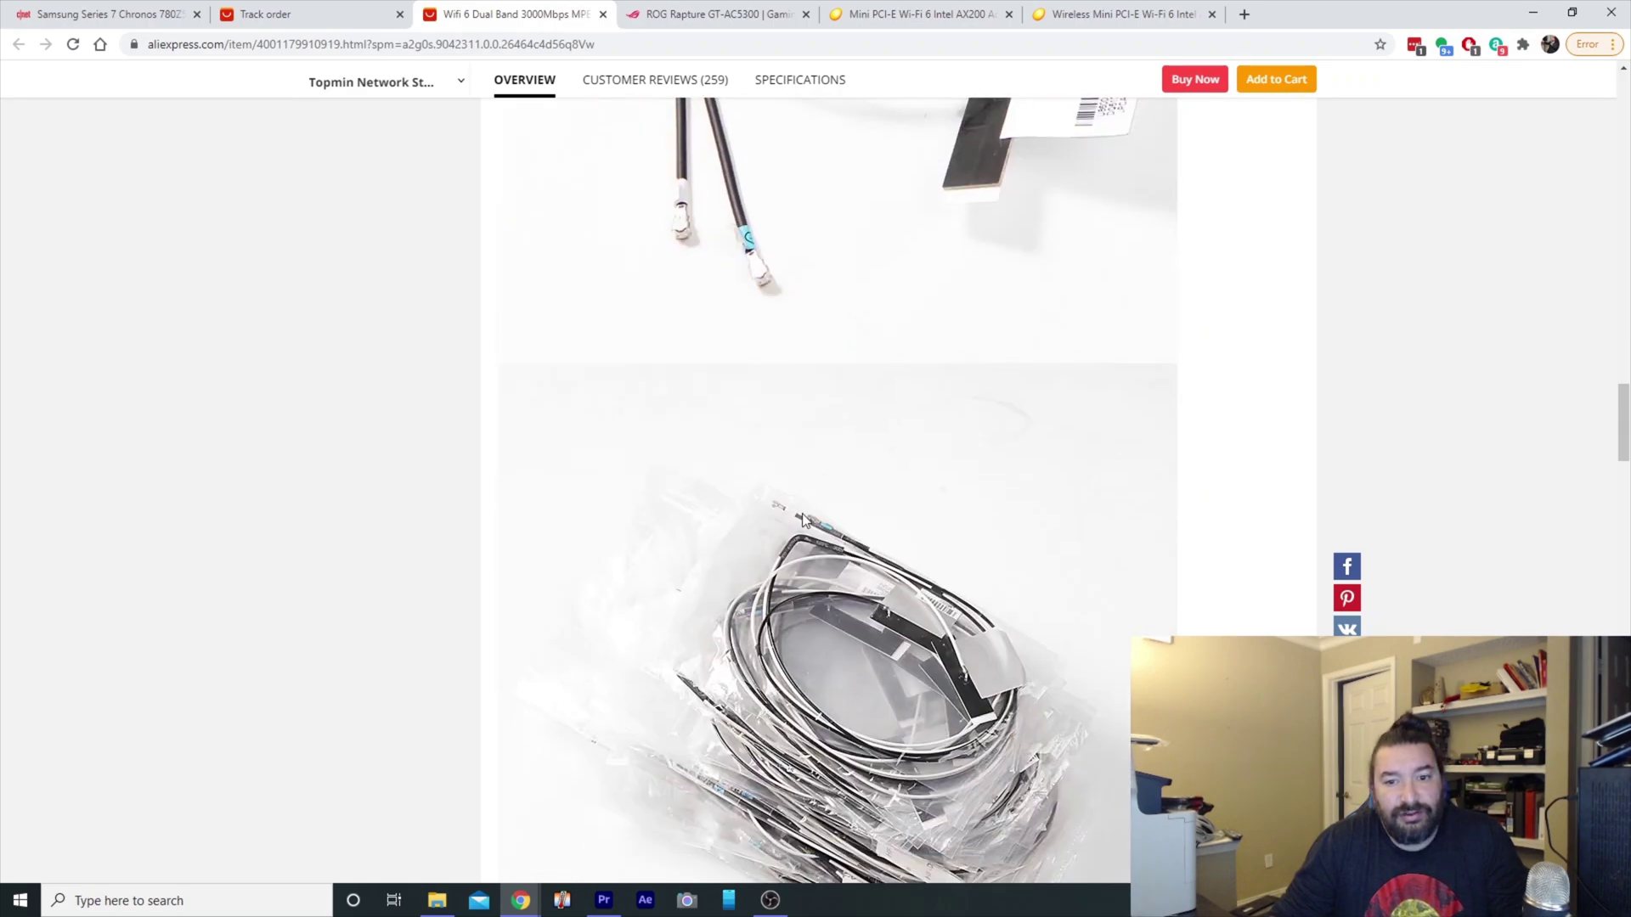
scroll(805, 519, "up", 16)
scroll(801, 513, "up", 20)
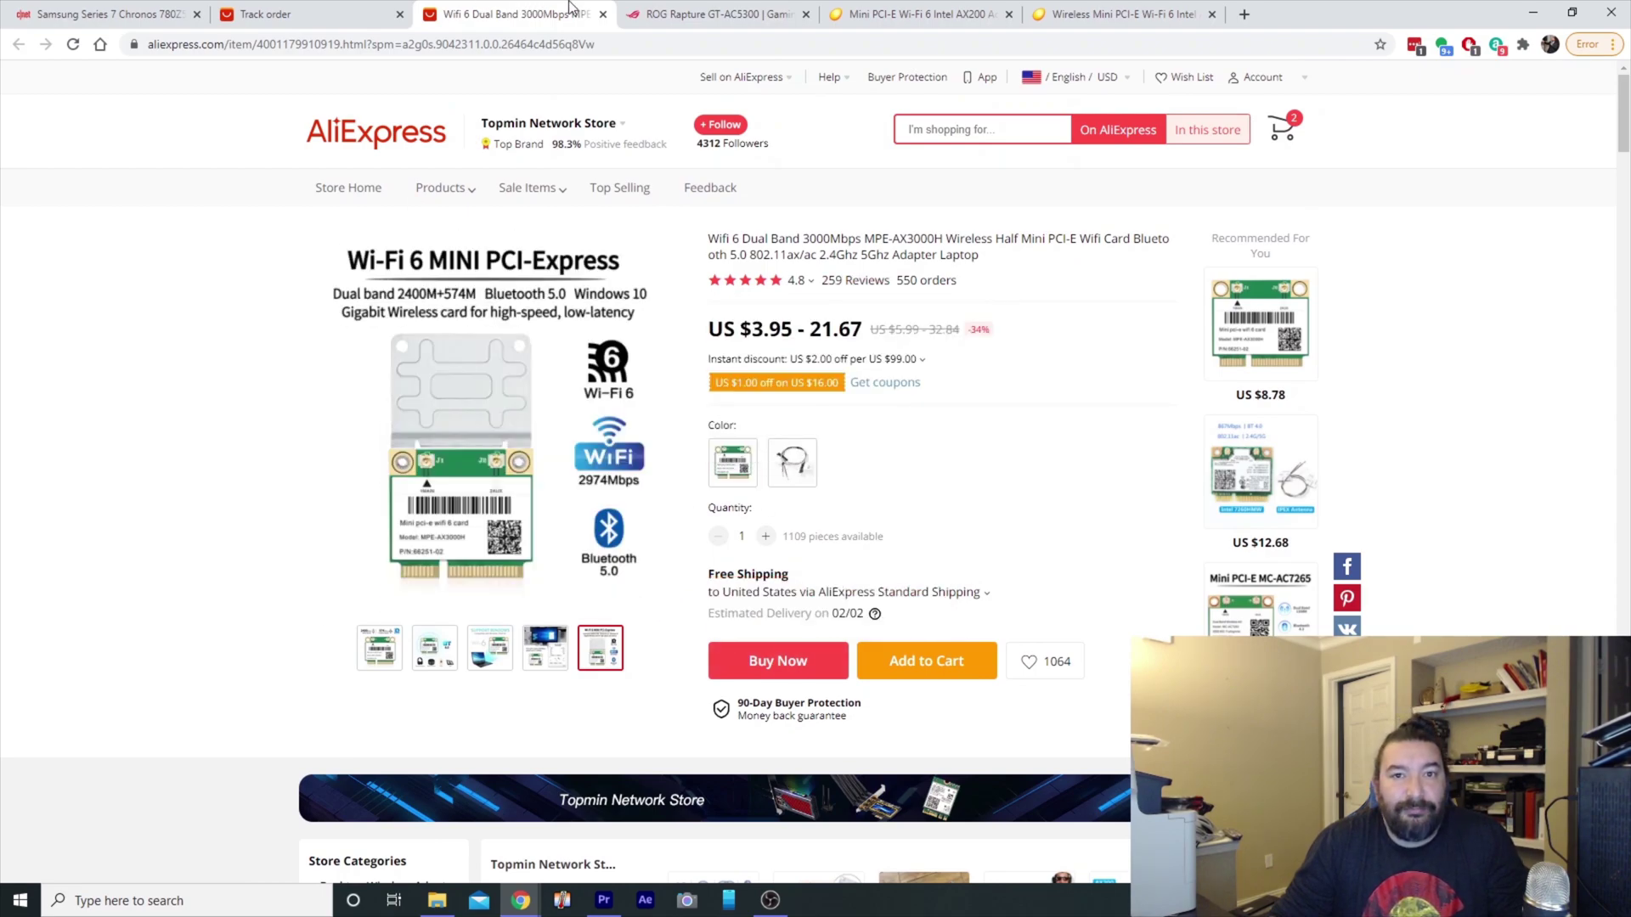
Examine the ROG Rapture GT-AC5300 router's feature summary and awards on the ASUS product page.
left_click(688, 14)
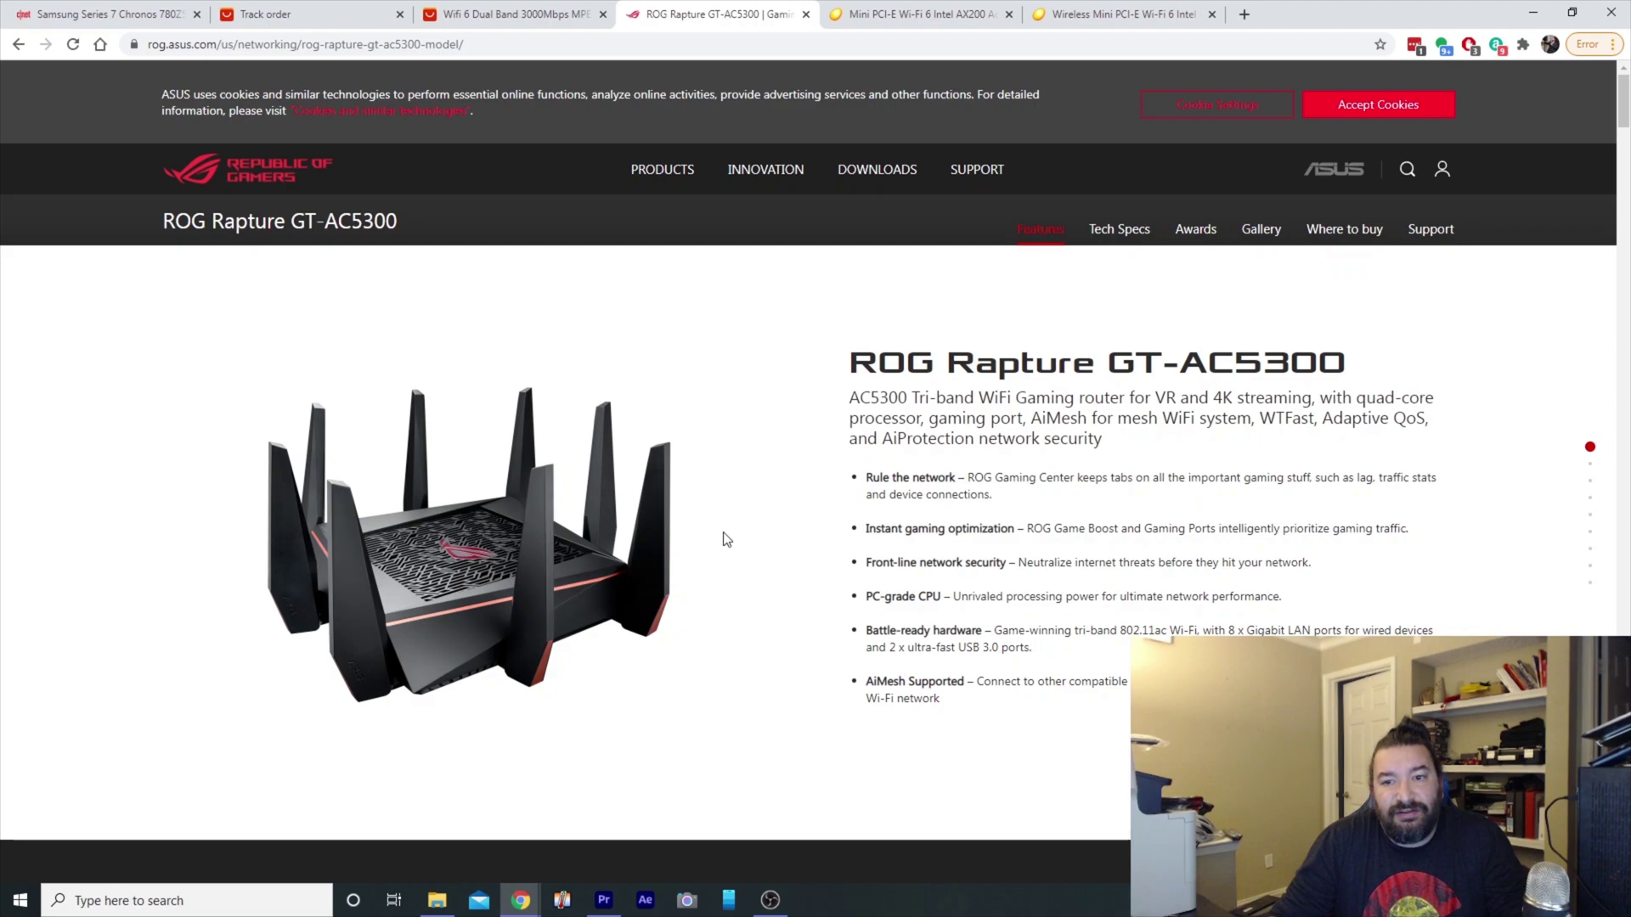
scroll(727, 539, "down", 1)
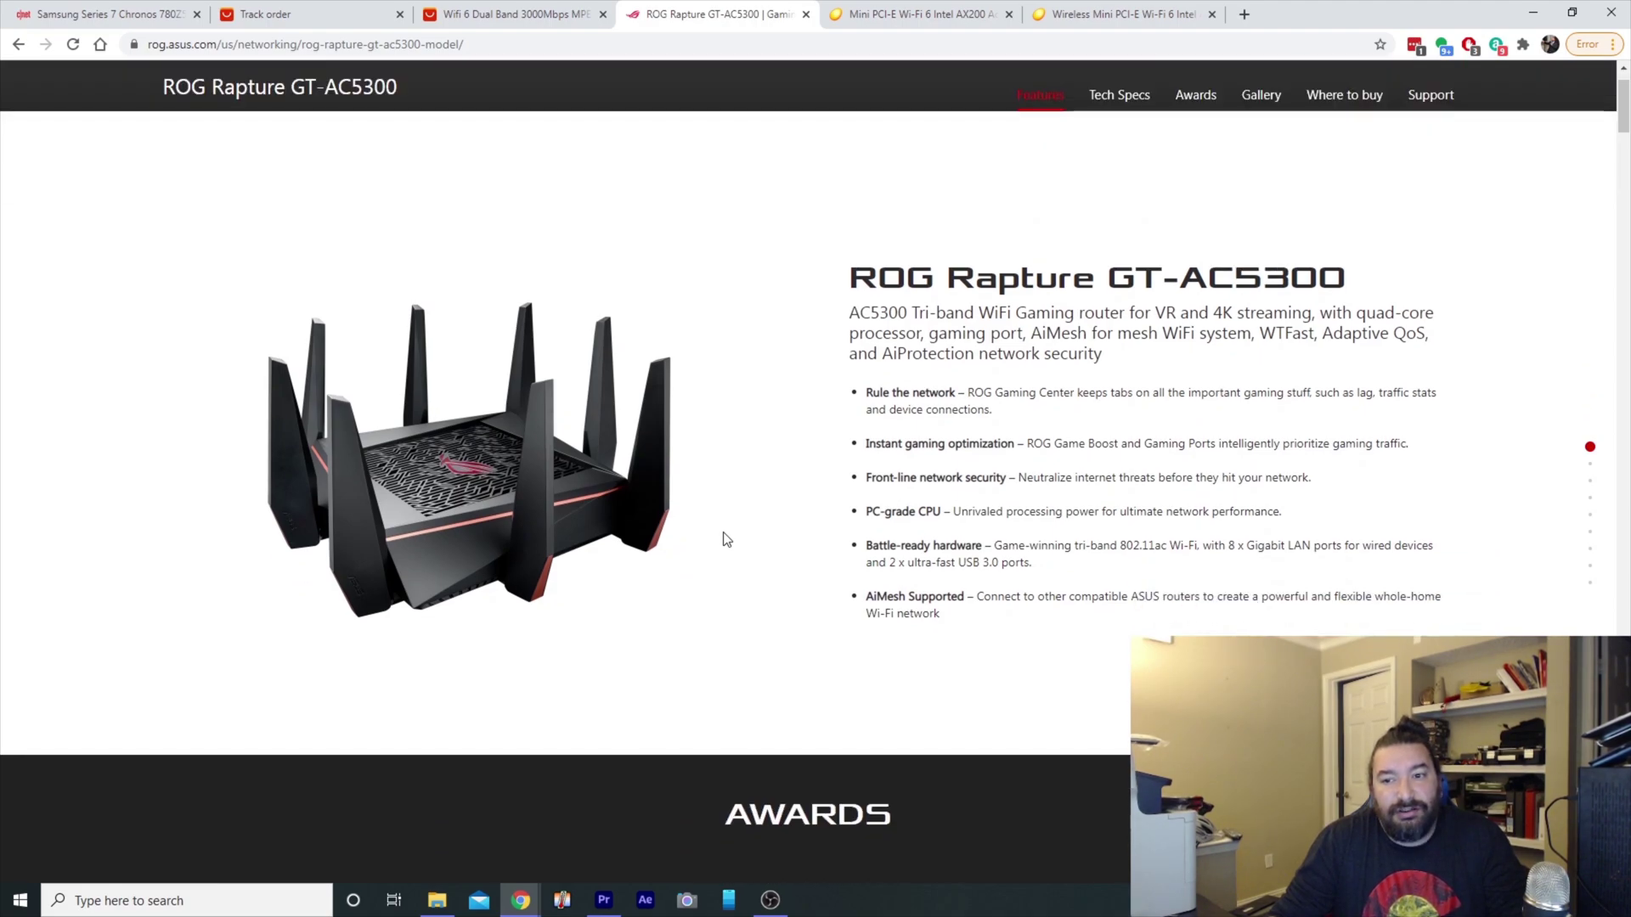
scroll(727, 539, "down", 1)
scroll(726, 540, "down", 1)
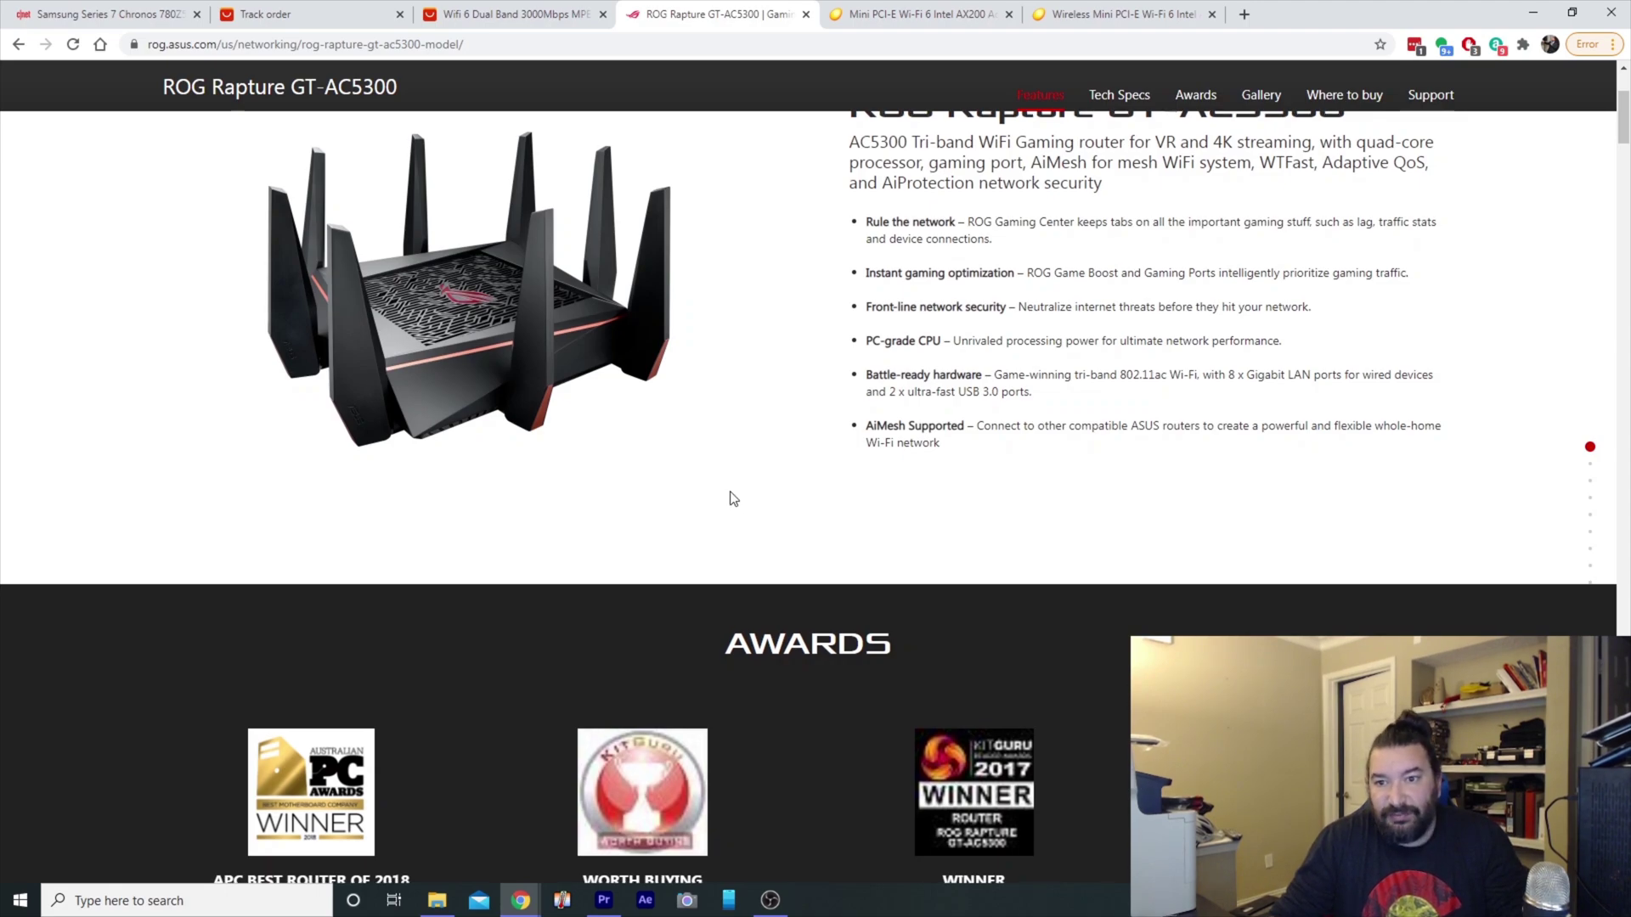
scroll(726, 494, "down", 1)
scroll(1064, 455, "up", 1)
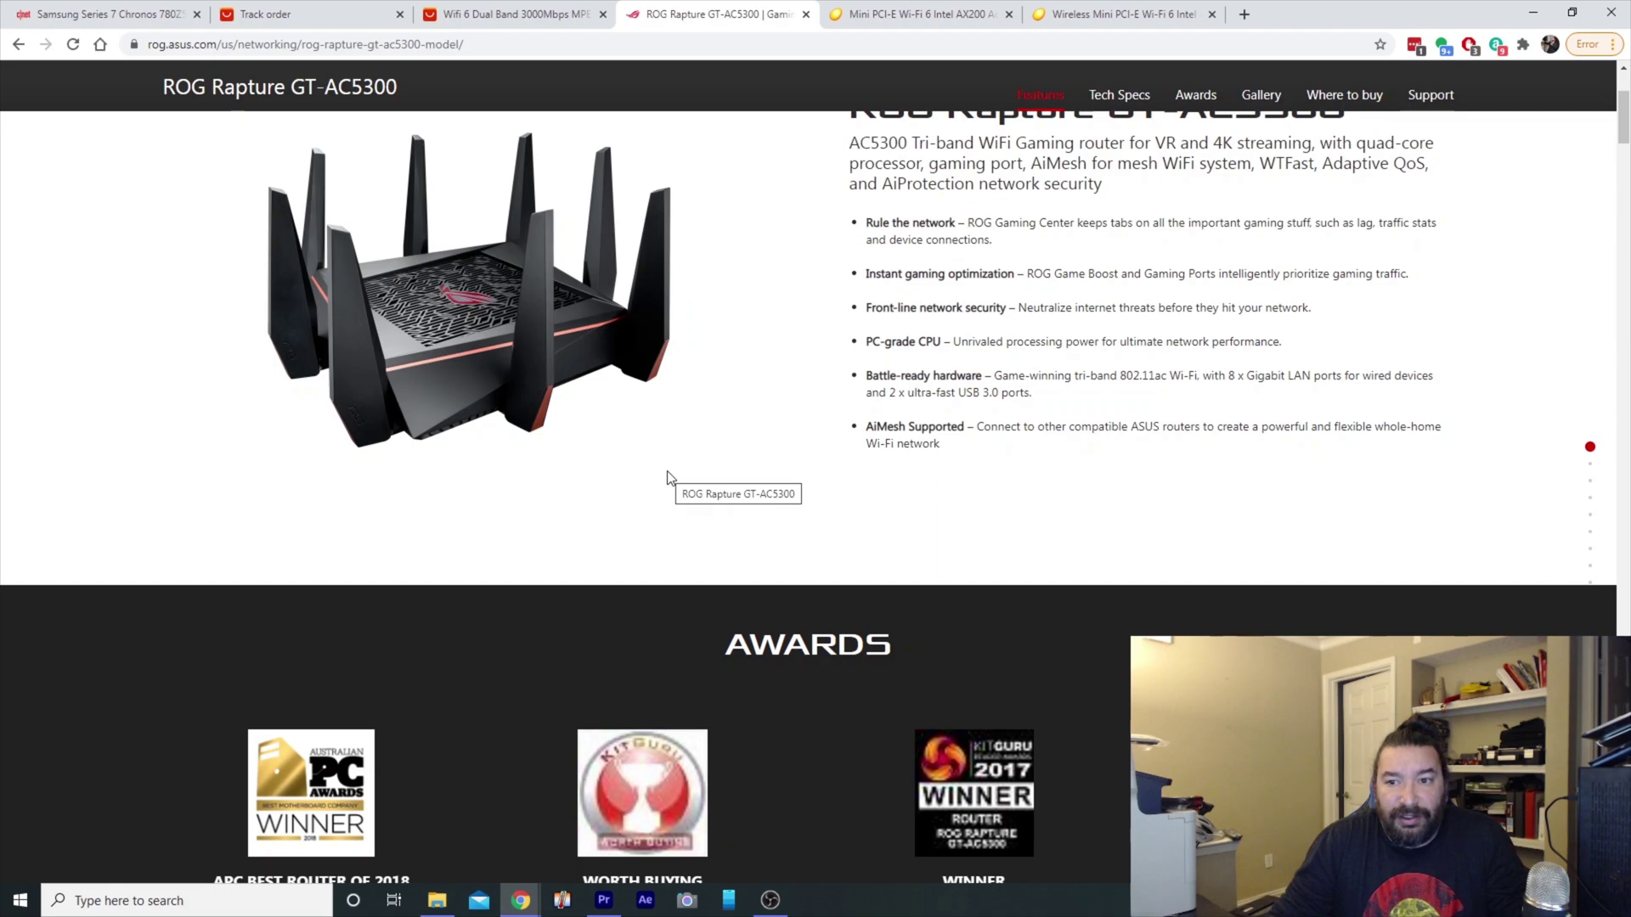
scroll(668, 477, "down", 1)
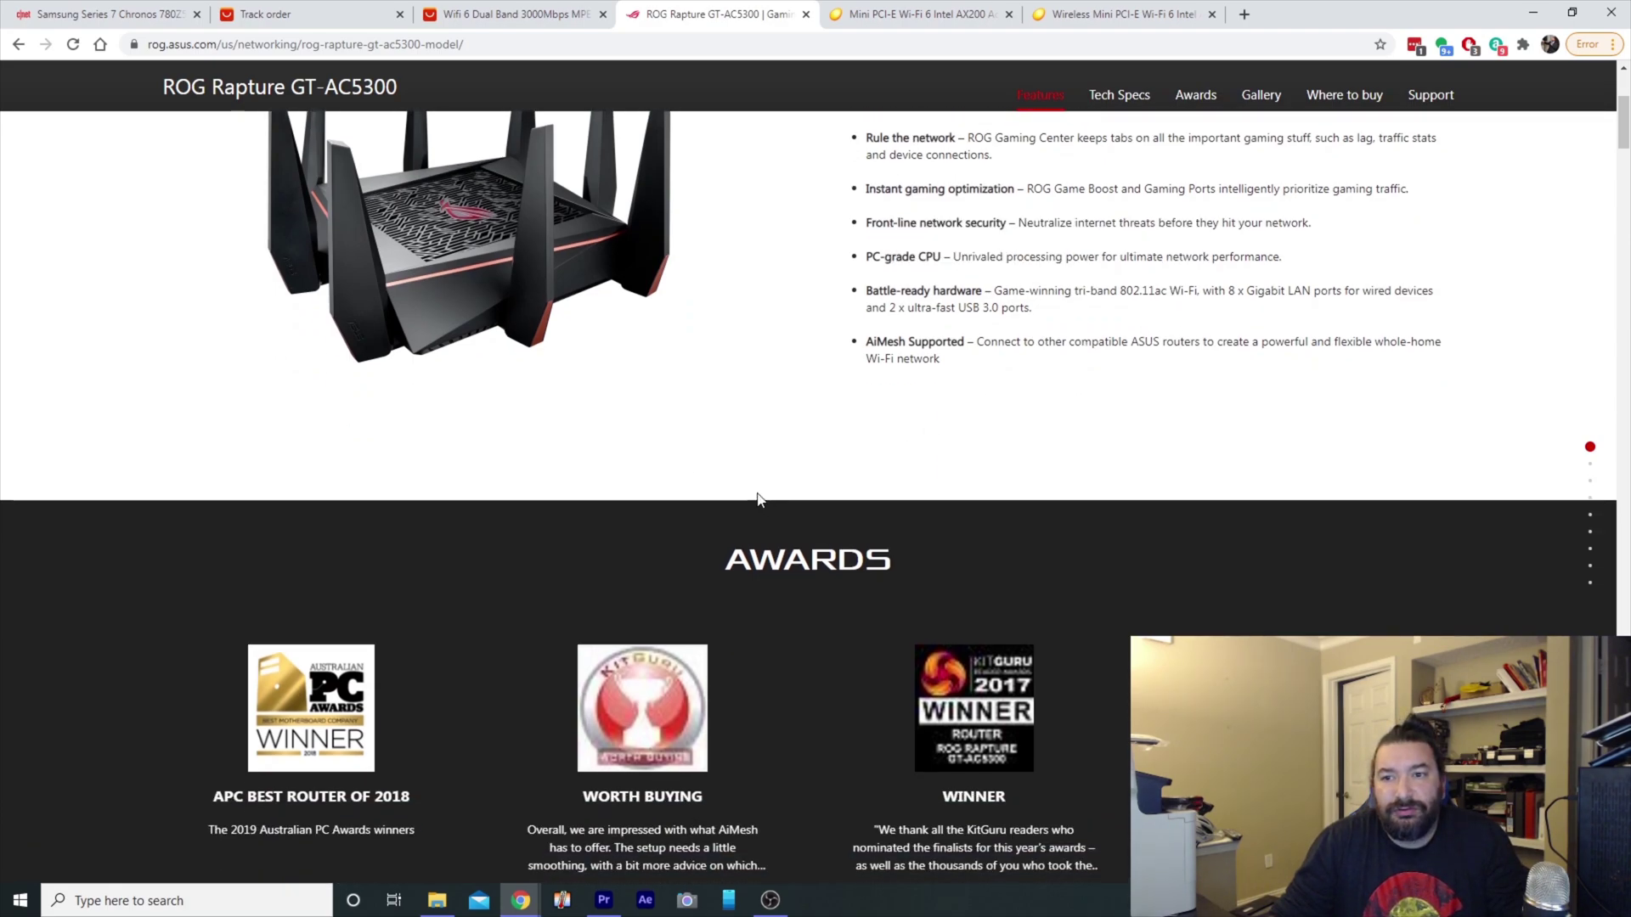
scroll(757, 499, "down", 10)
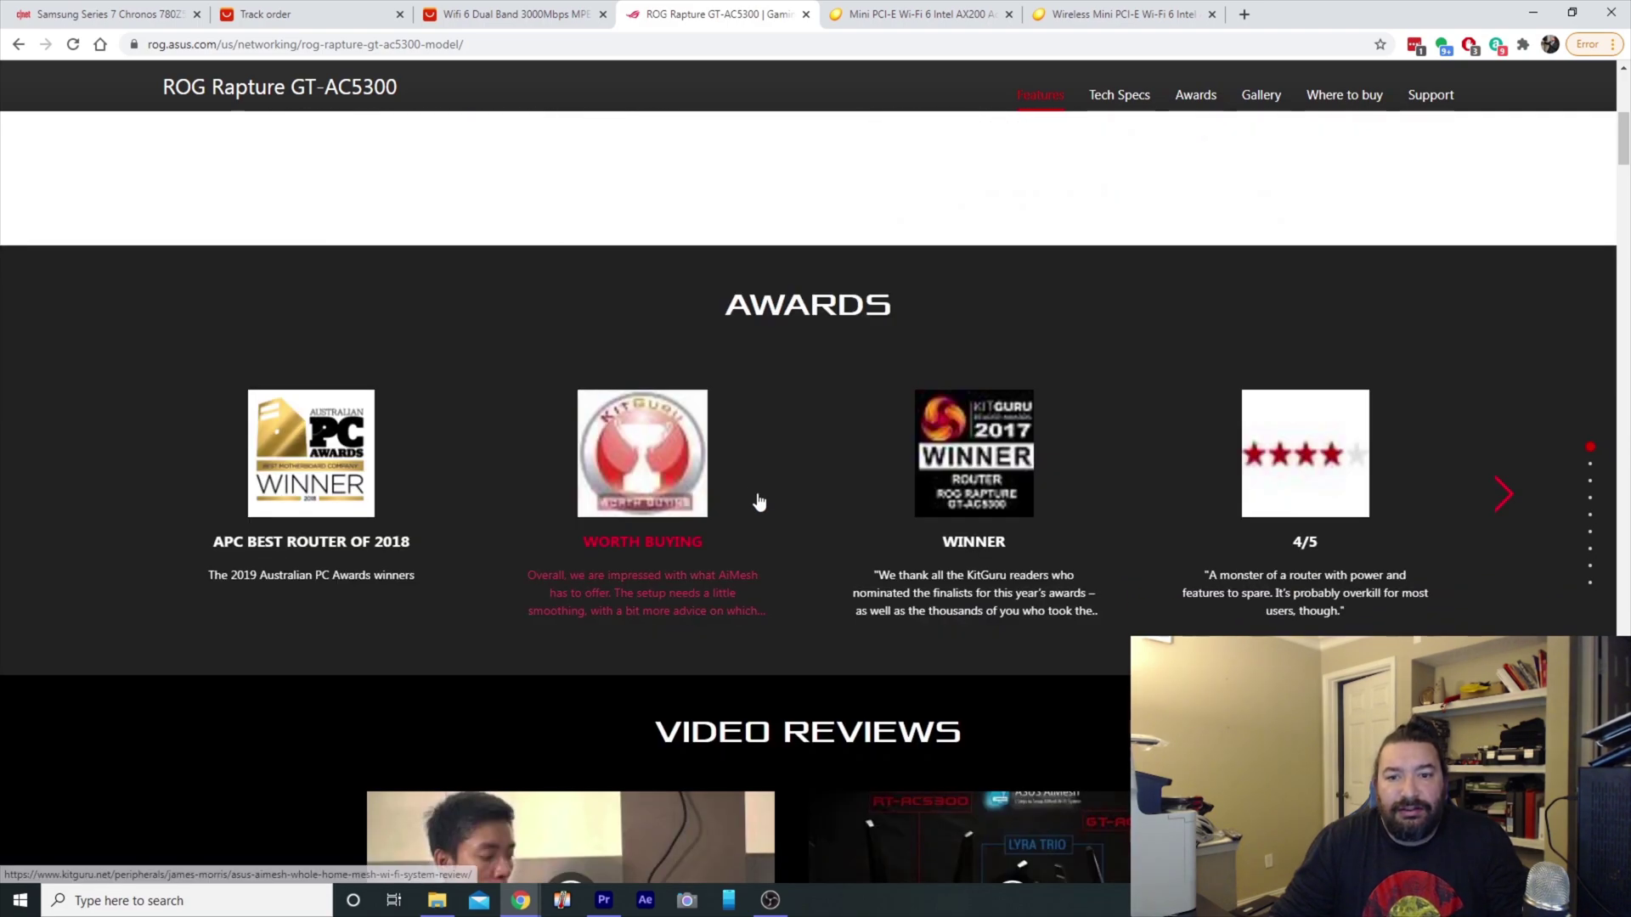
Examine the router page's media reviews, gaming features and game acceleration sections, and return to the product summary.
scroll(753, 490, "down", 2)
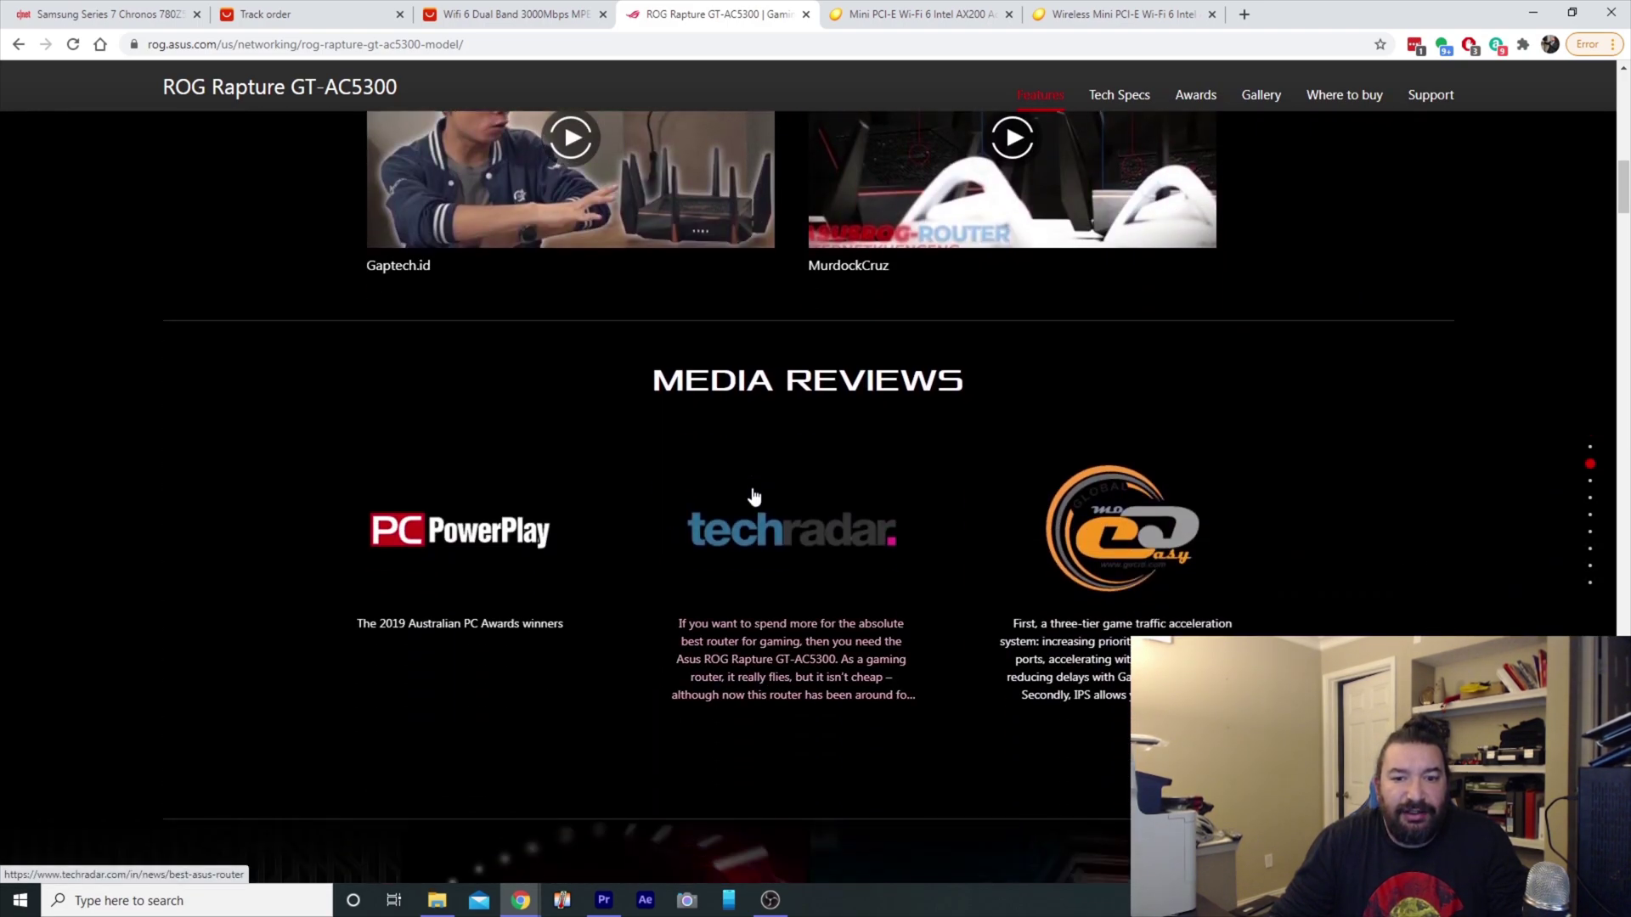
scroll(754, 495, "down", 13)
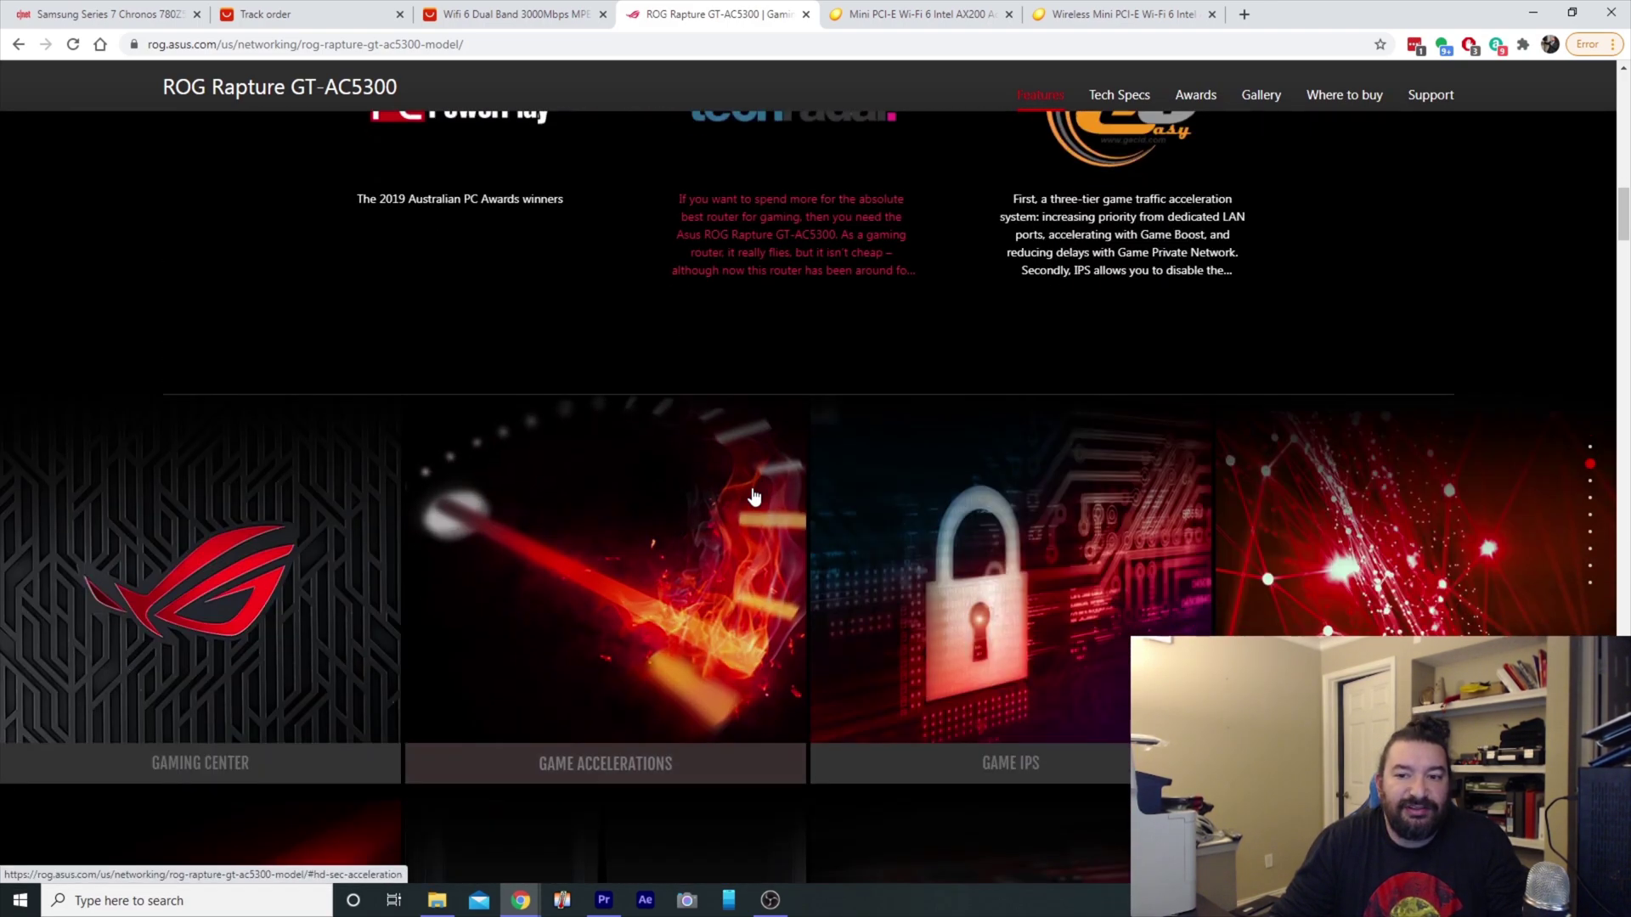
scroll(756, 489, "down", 6)
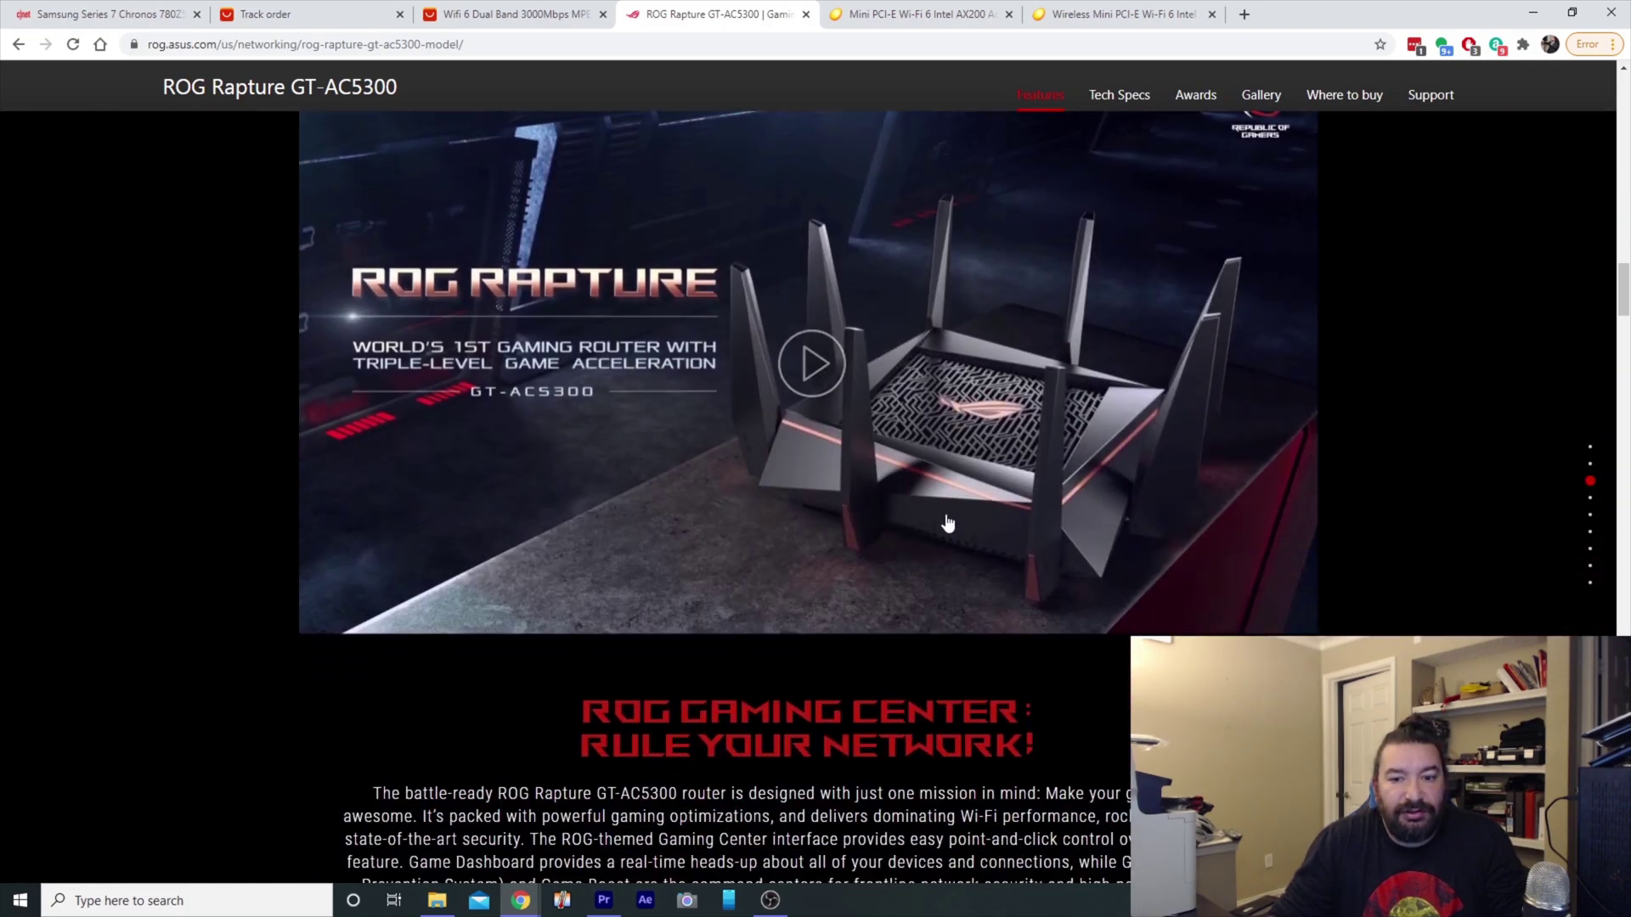
scroll(948, 524, "down", 20)
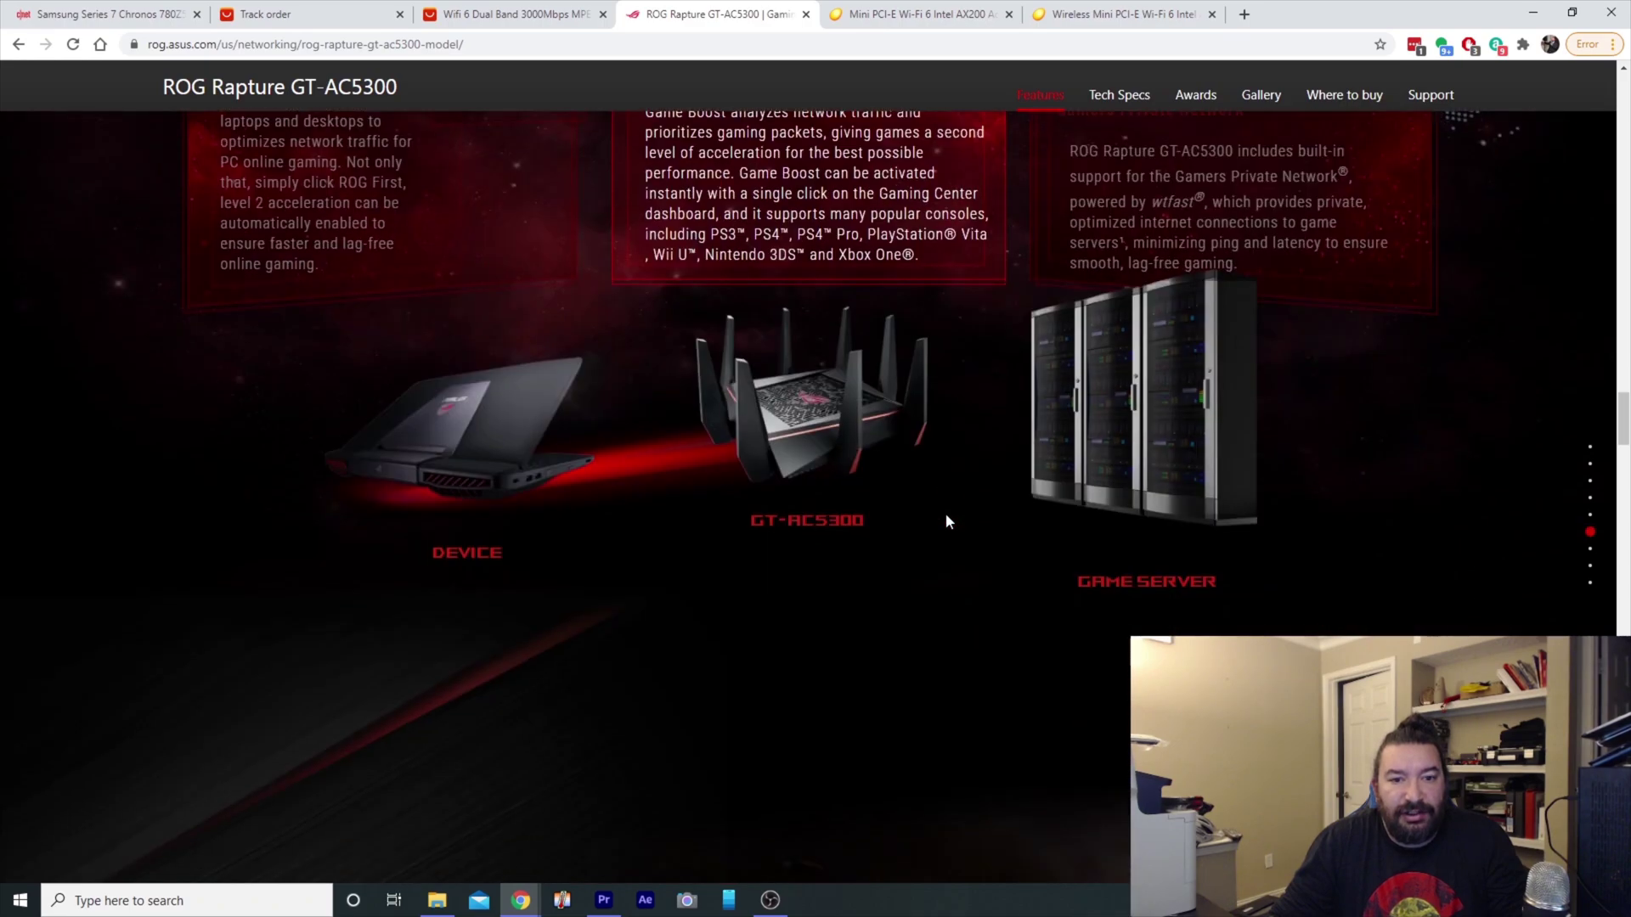
scroll(803, 524, "up", 15)
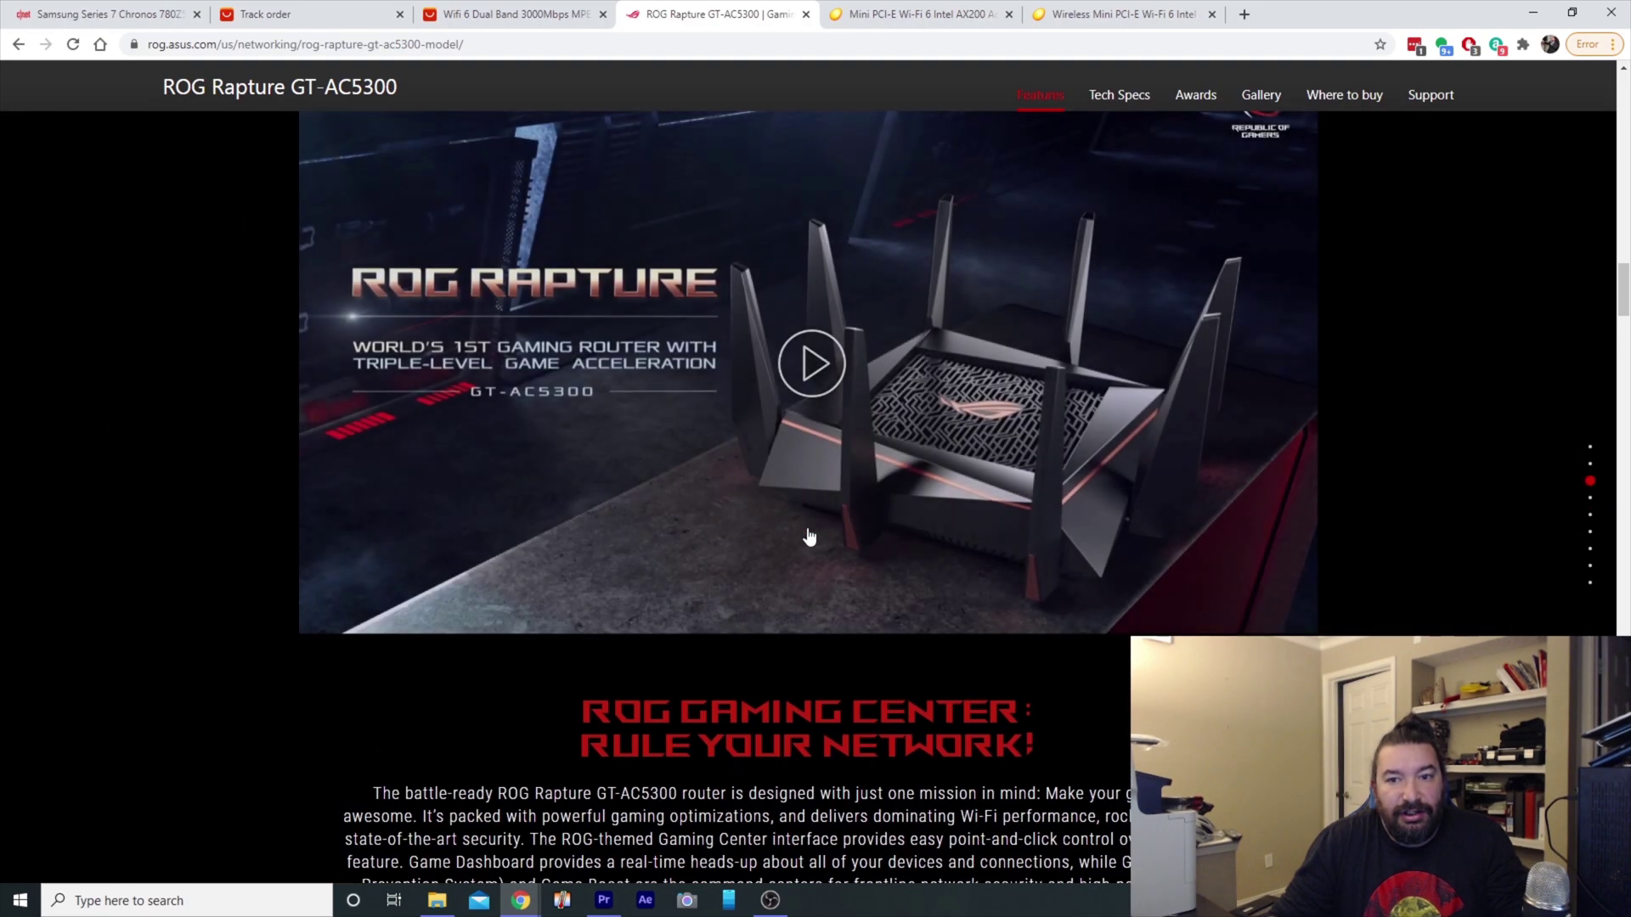
scroll(810, 531, "up", 20)
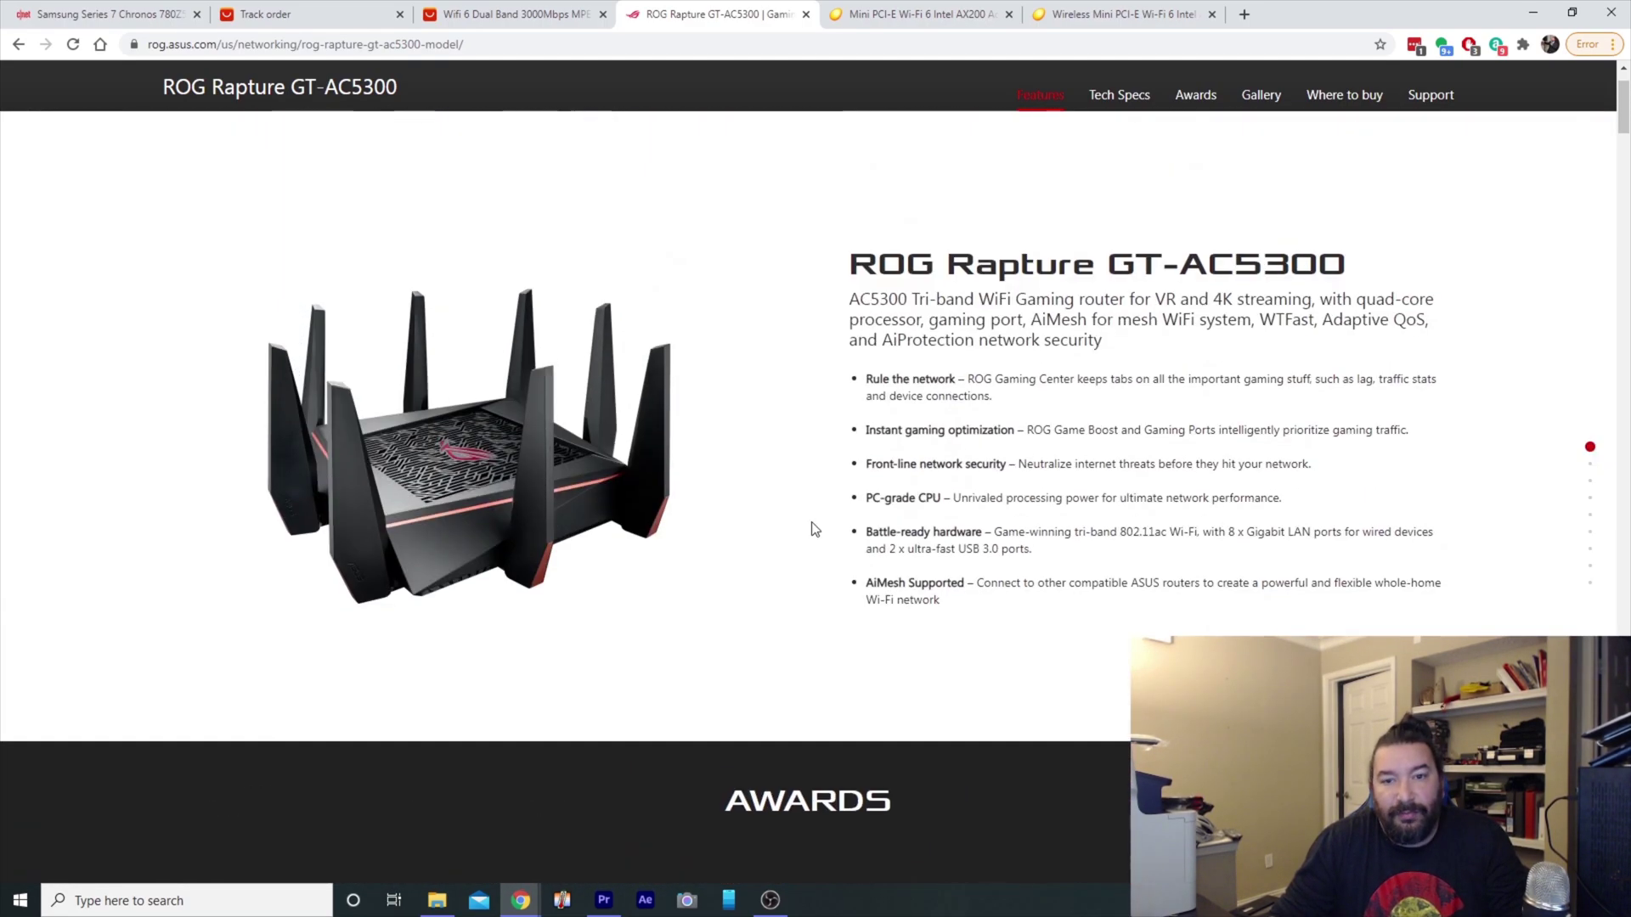
scroll(813, 528, "up", 2)
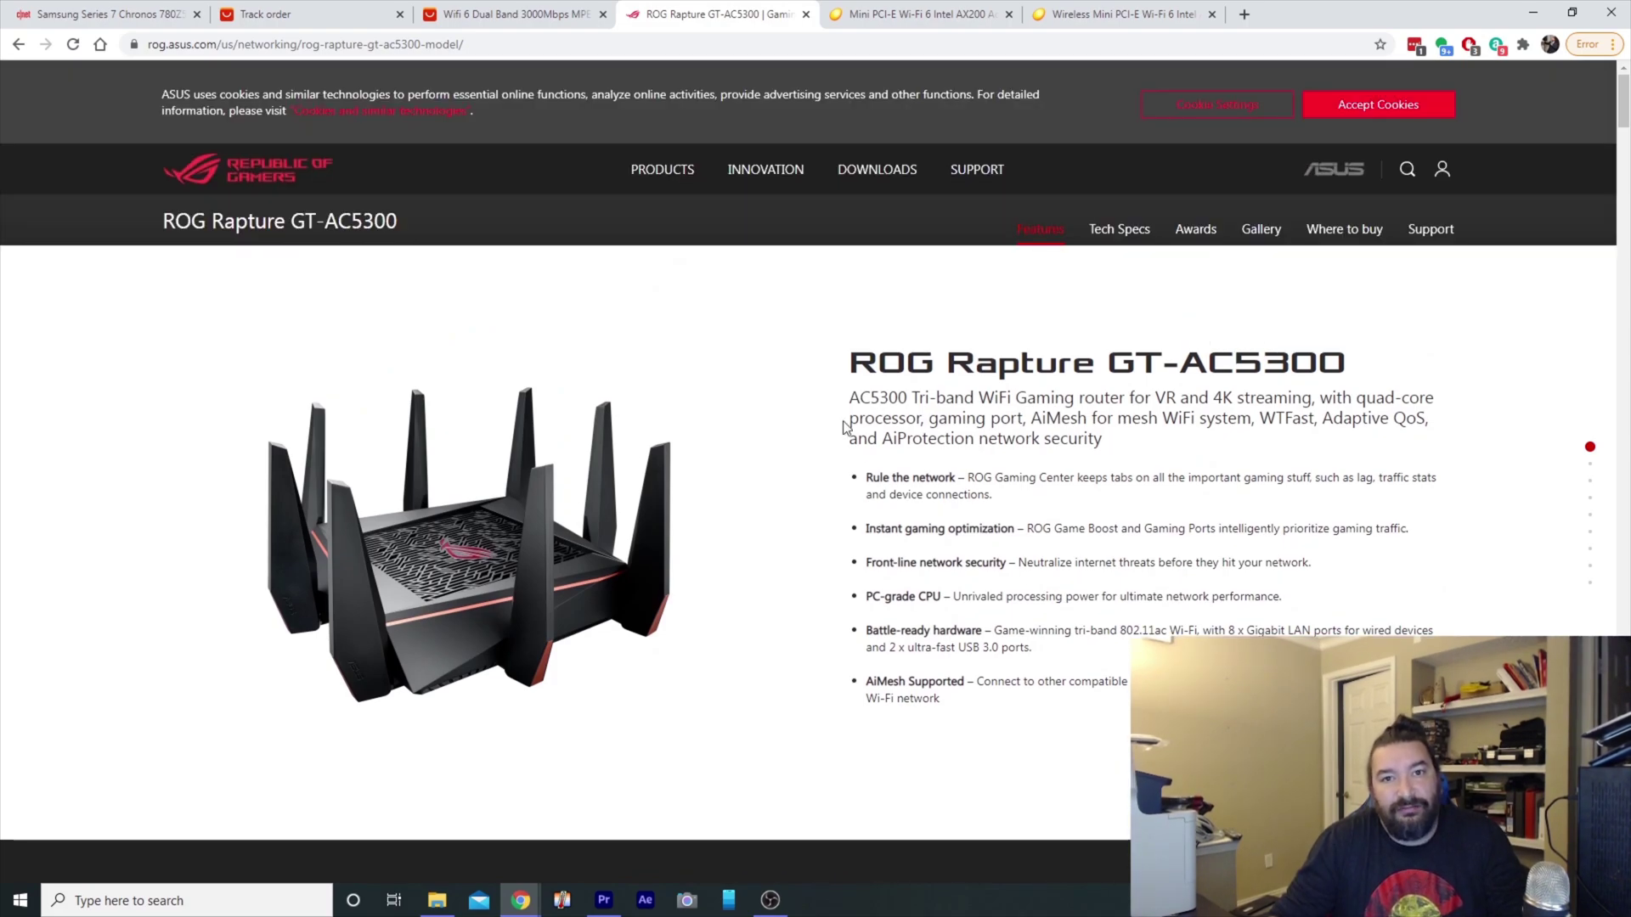
View the fenvi Intel AX200 adapter kit's dimension and full/half-size images on Newegg, and open the similar AX200 kit listing.
left_click(916, 16)
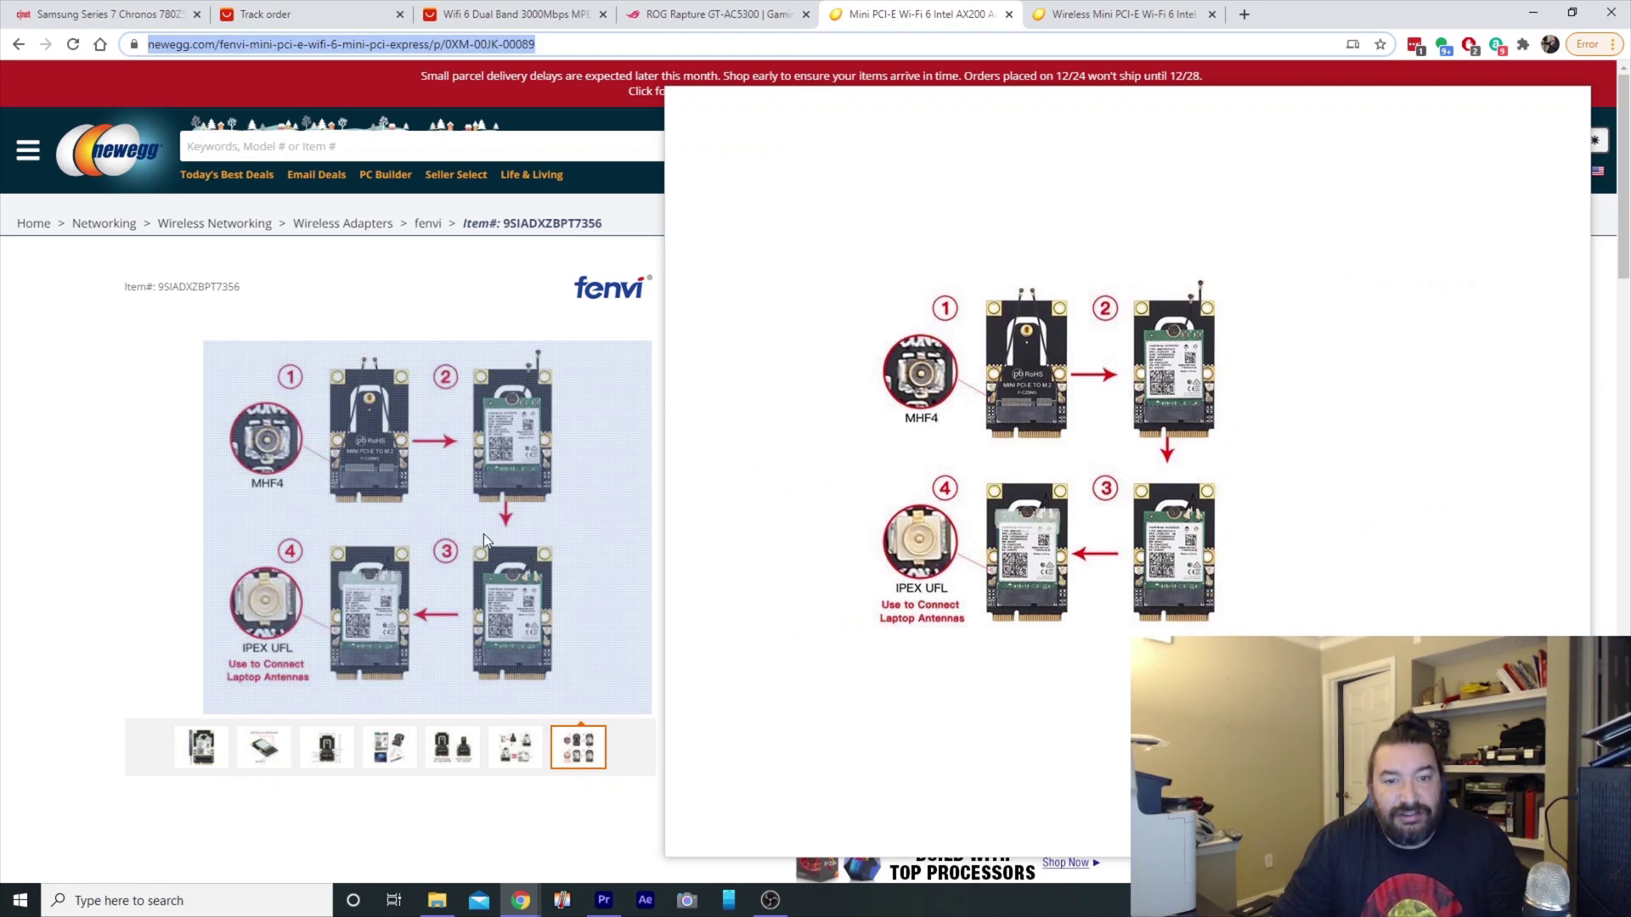
left_click(192, 742)
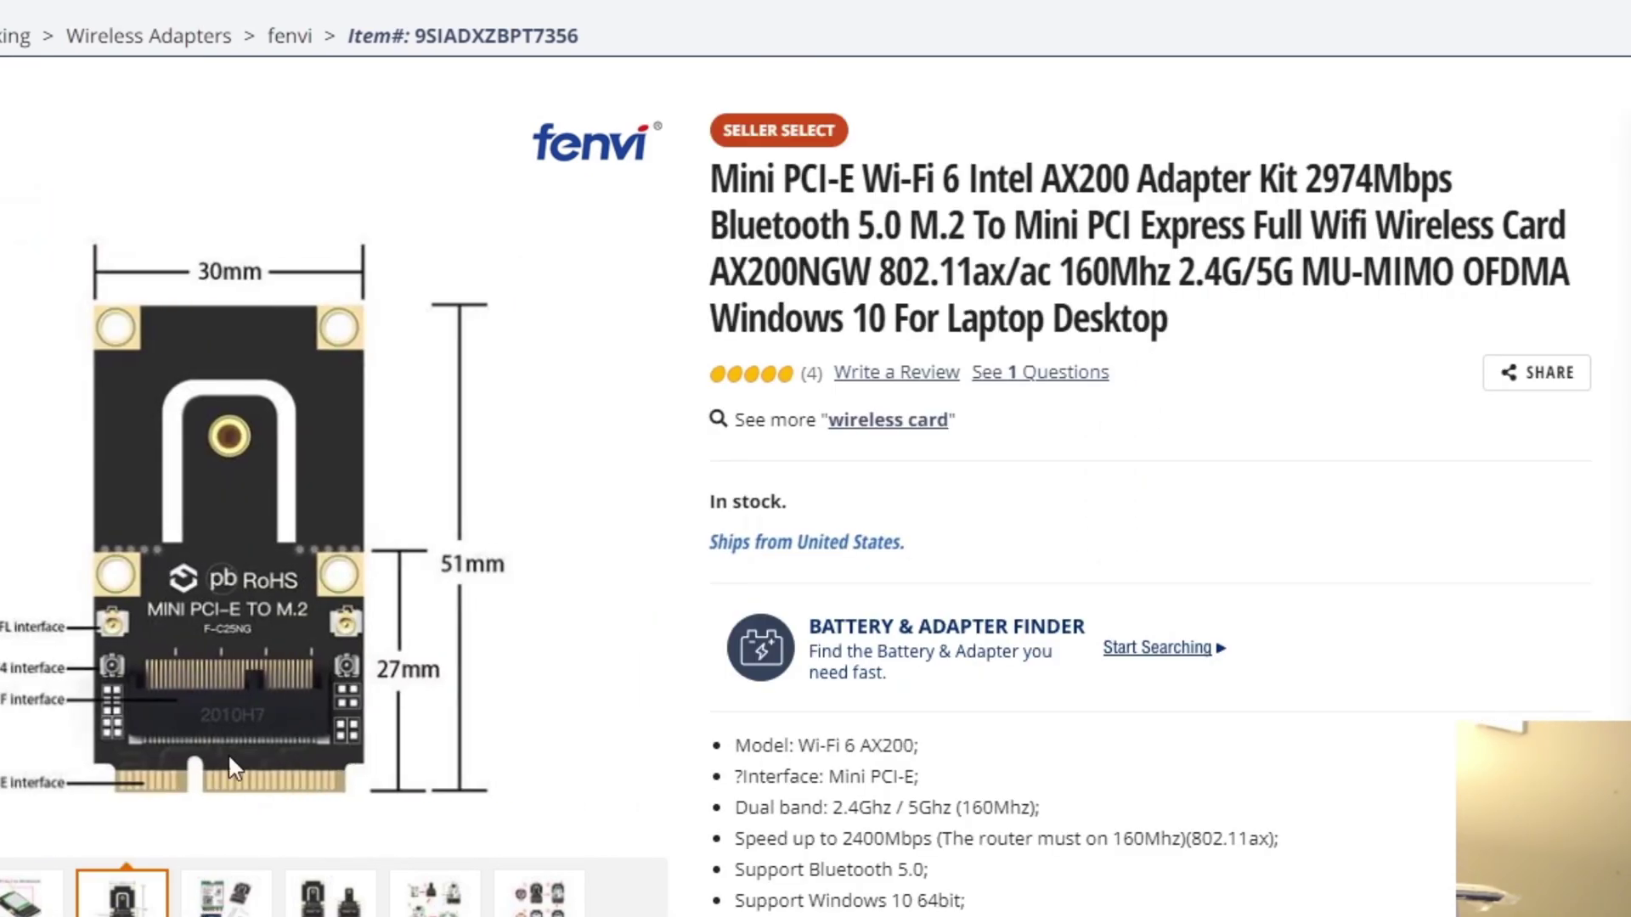
mouse_move(326, 502)
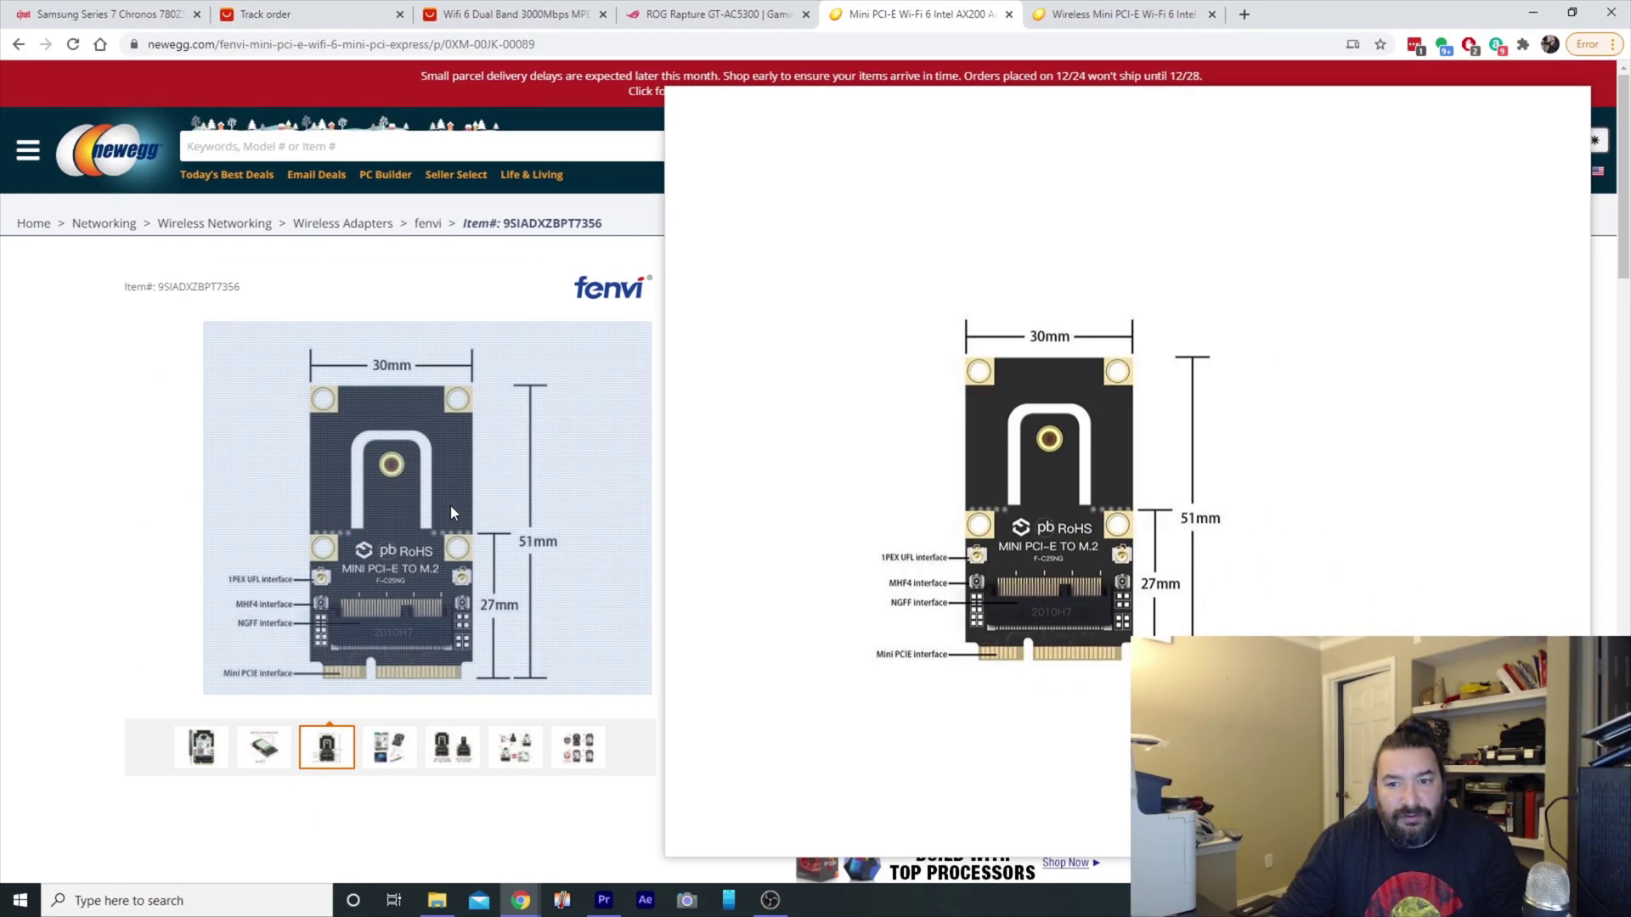
left_click(453, 748)
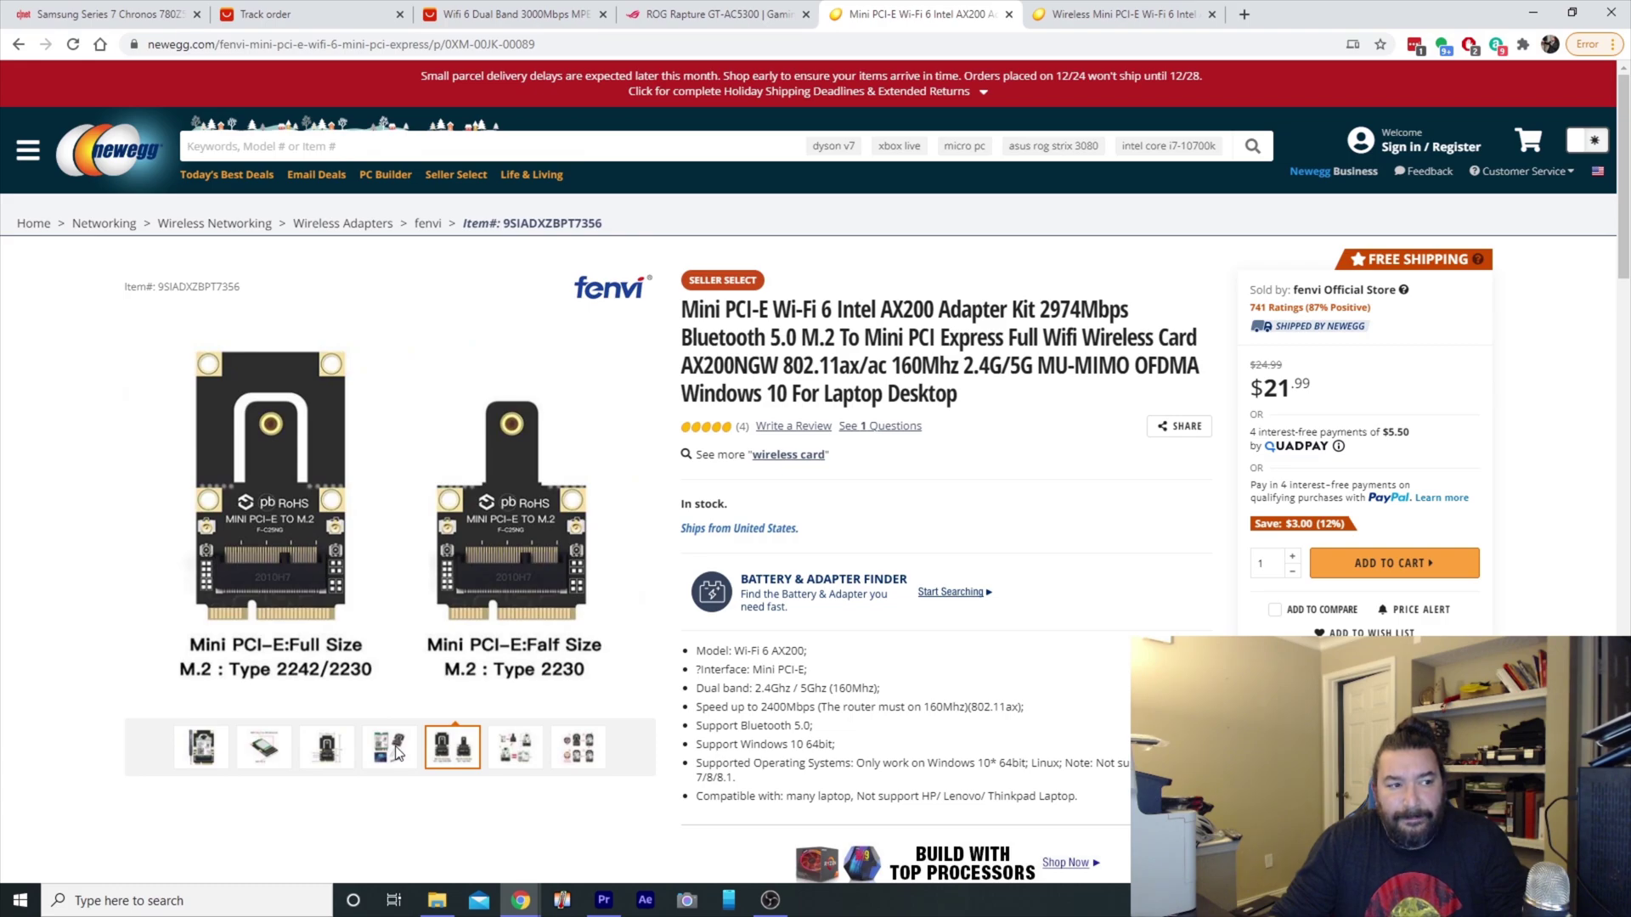
left_click(1082, 10)
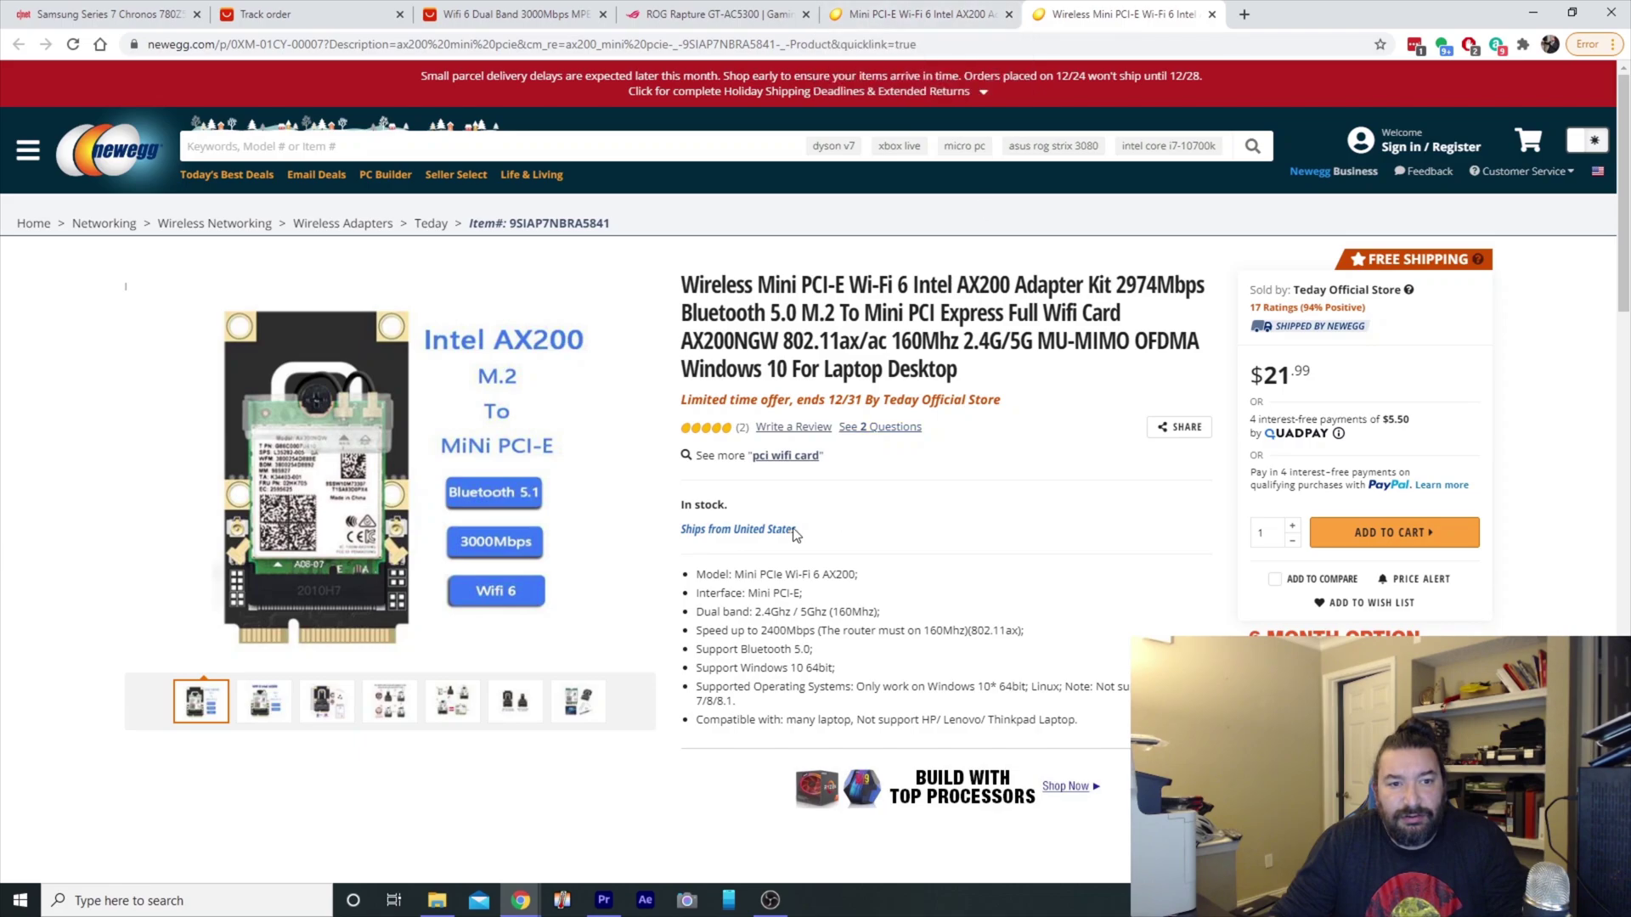
mouse_move(427, 580)
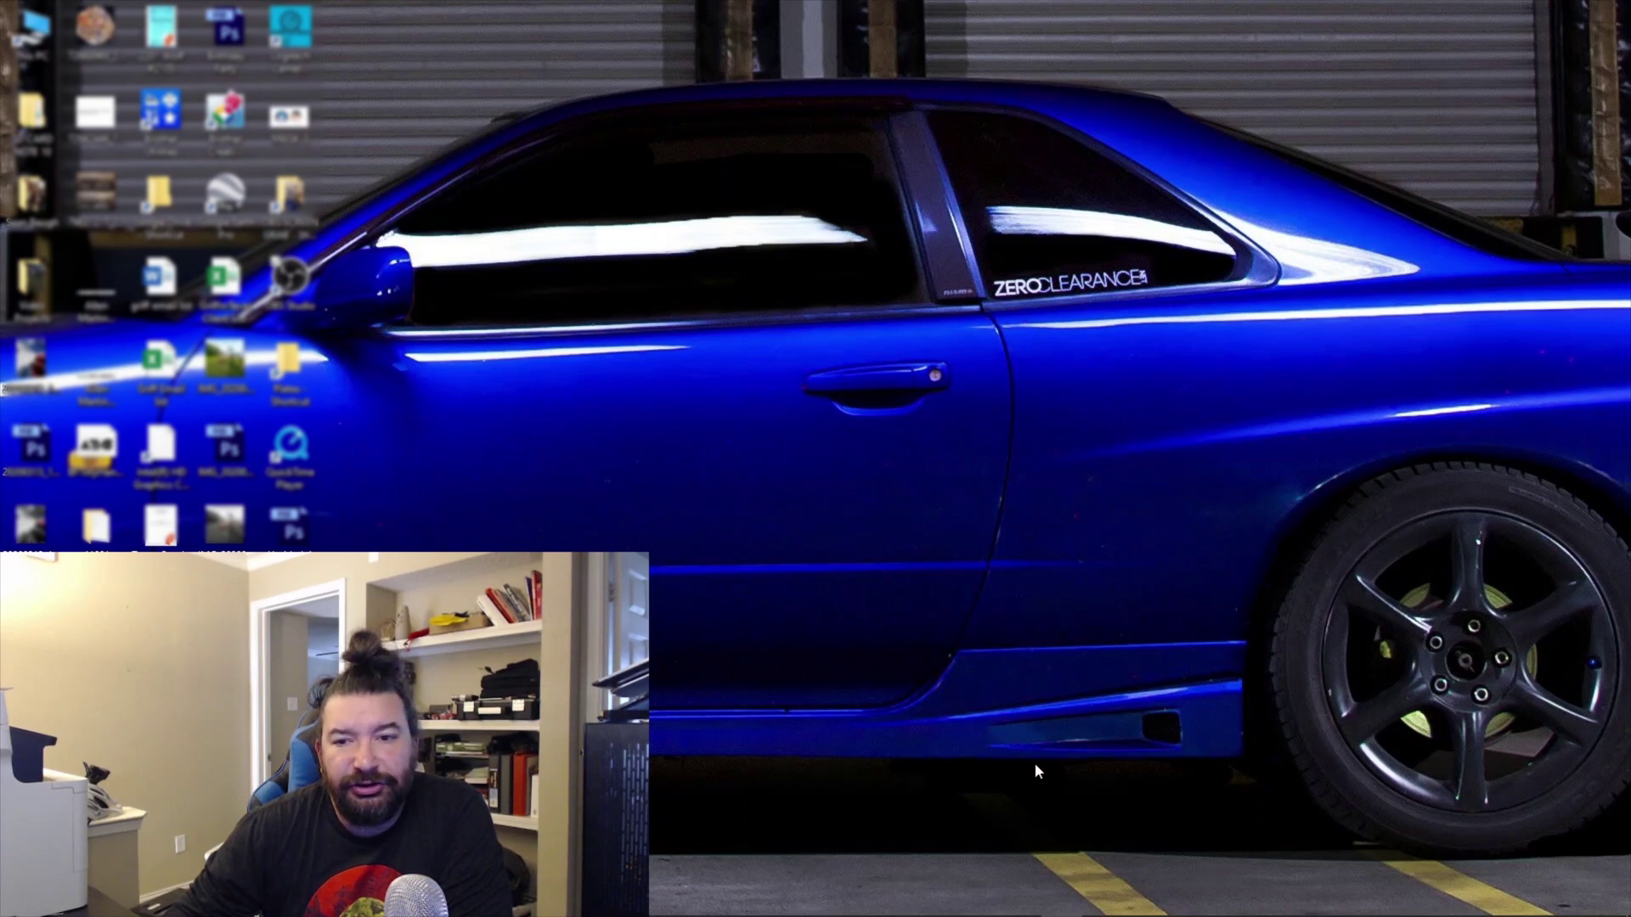
Open the Wi-Fi connection's status from the Network and Sharing Center in the Windows network settings.
mouse_move(1345, 915)
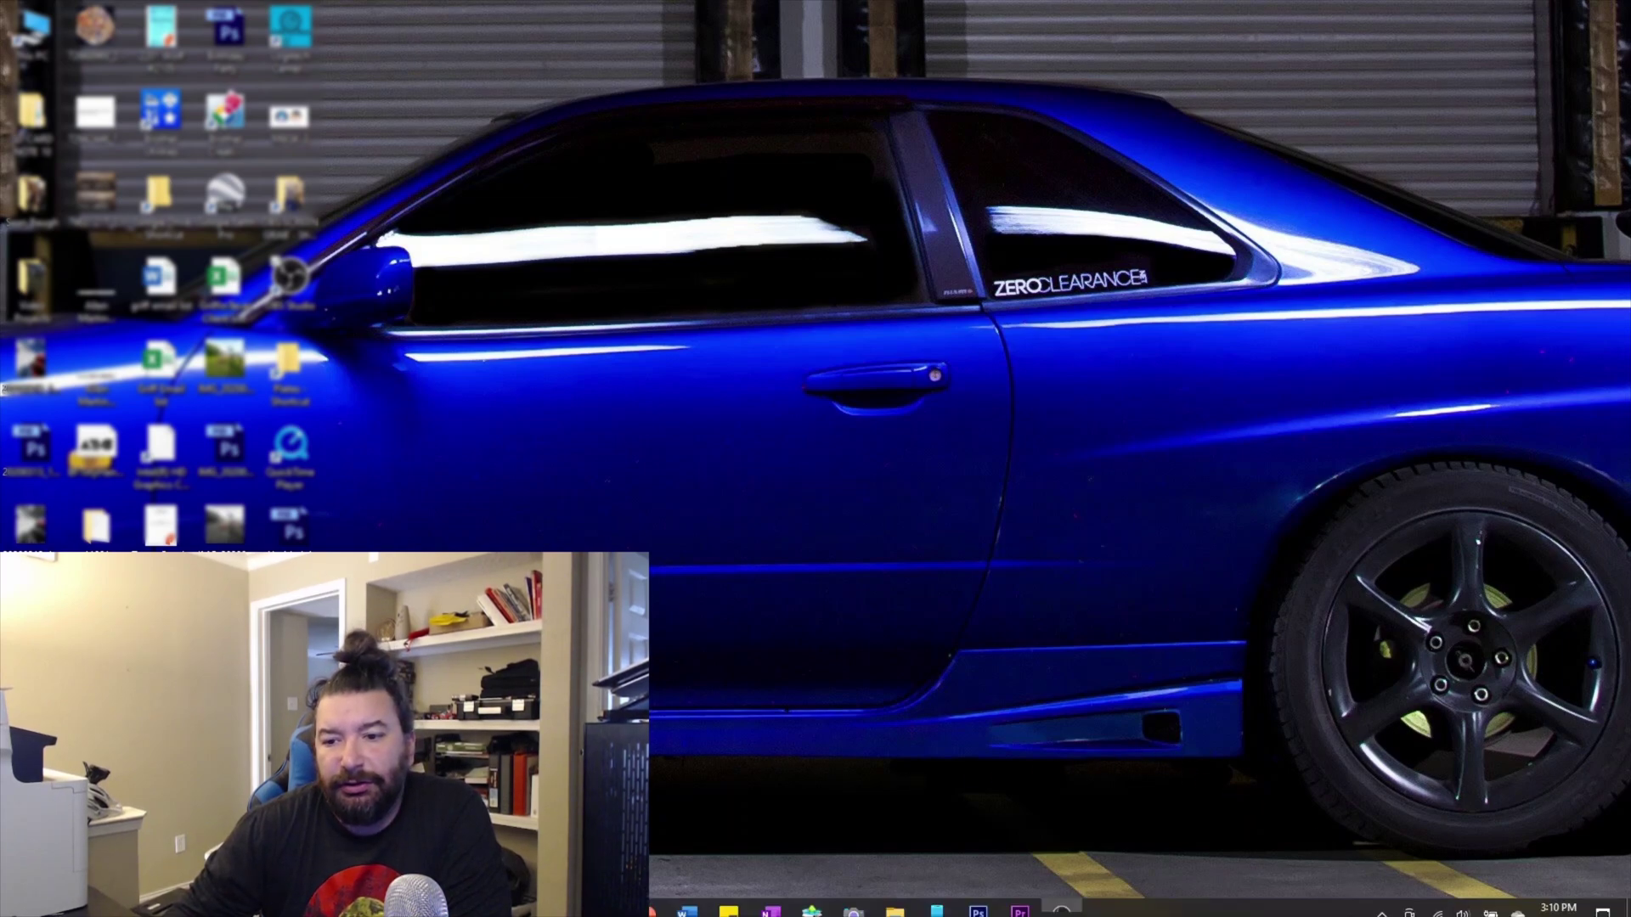
right_click(1442, 911)
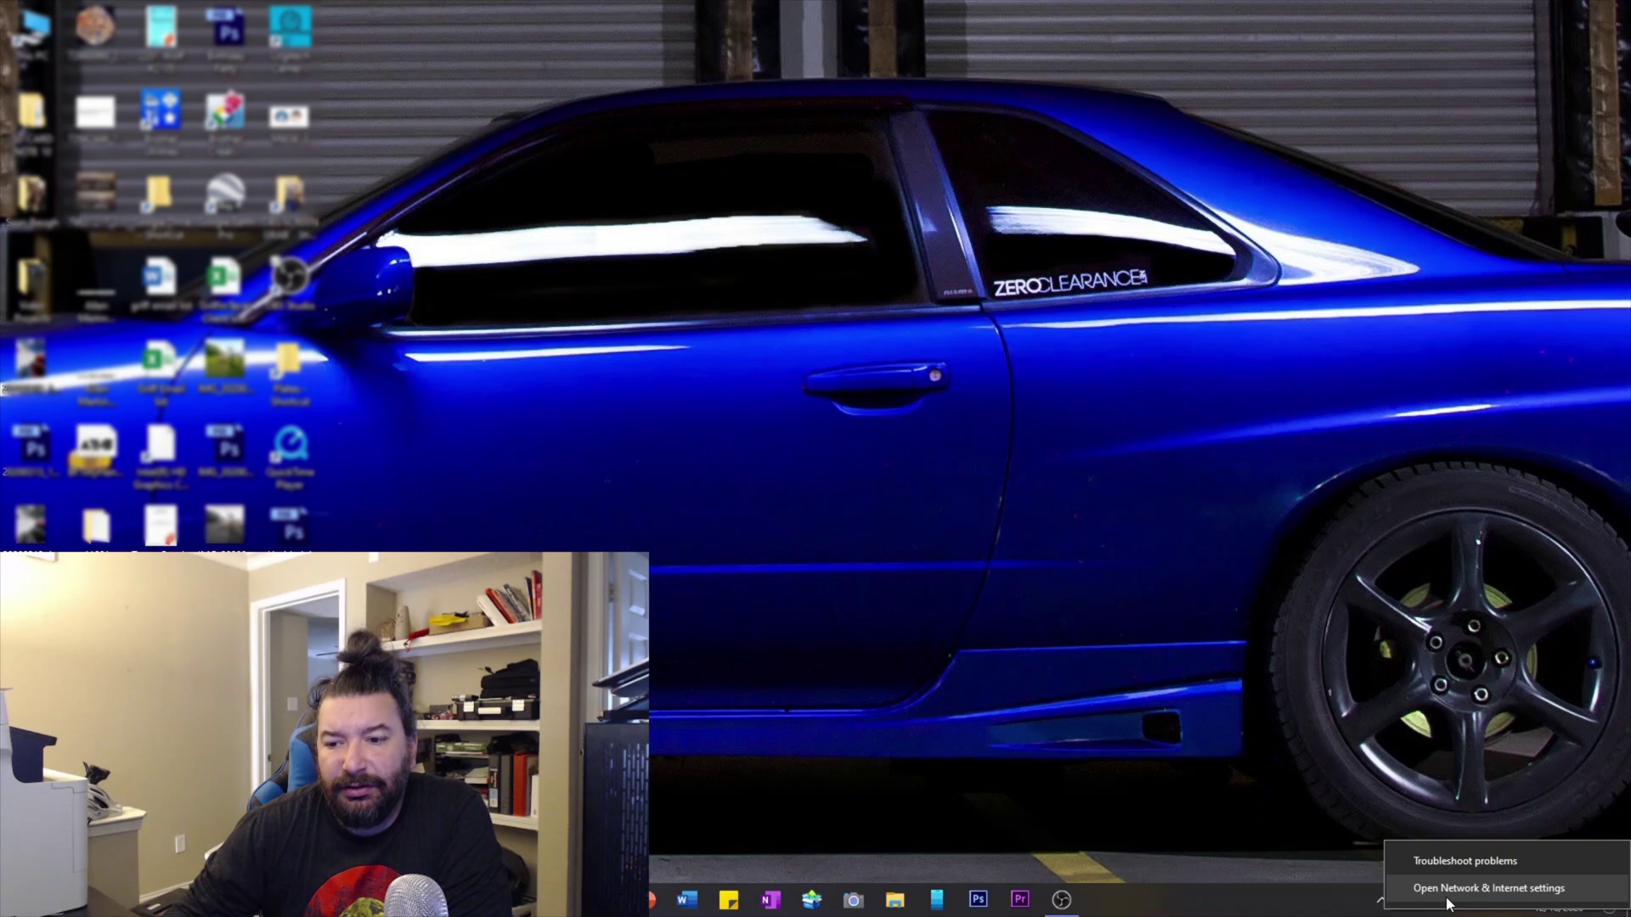
left_click(1454, 891)
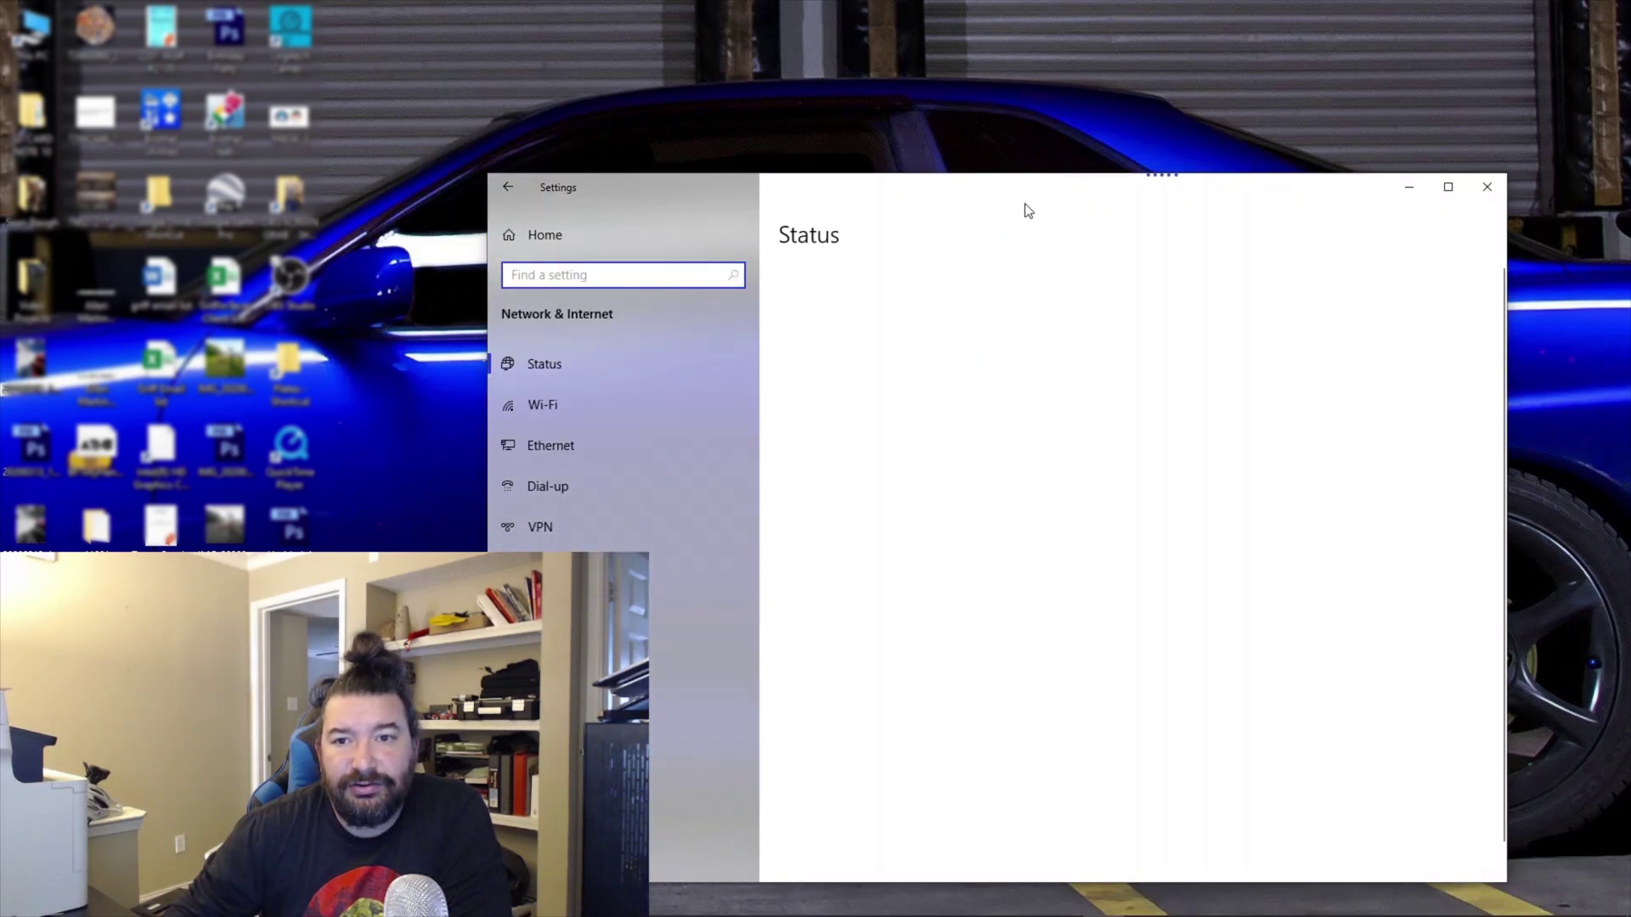
left_click_drag(1012, 190, 916, 124)
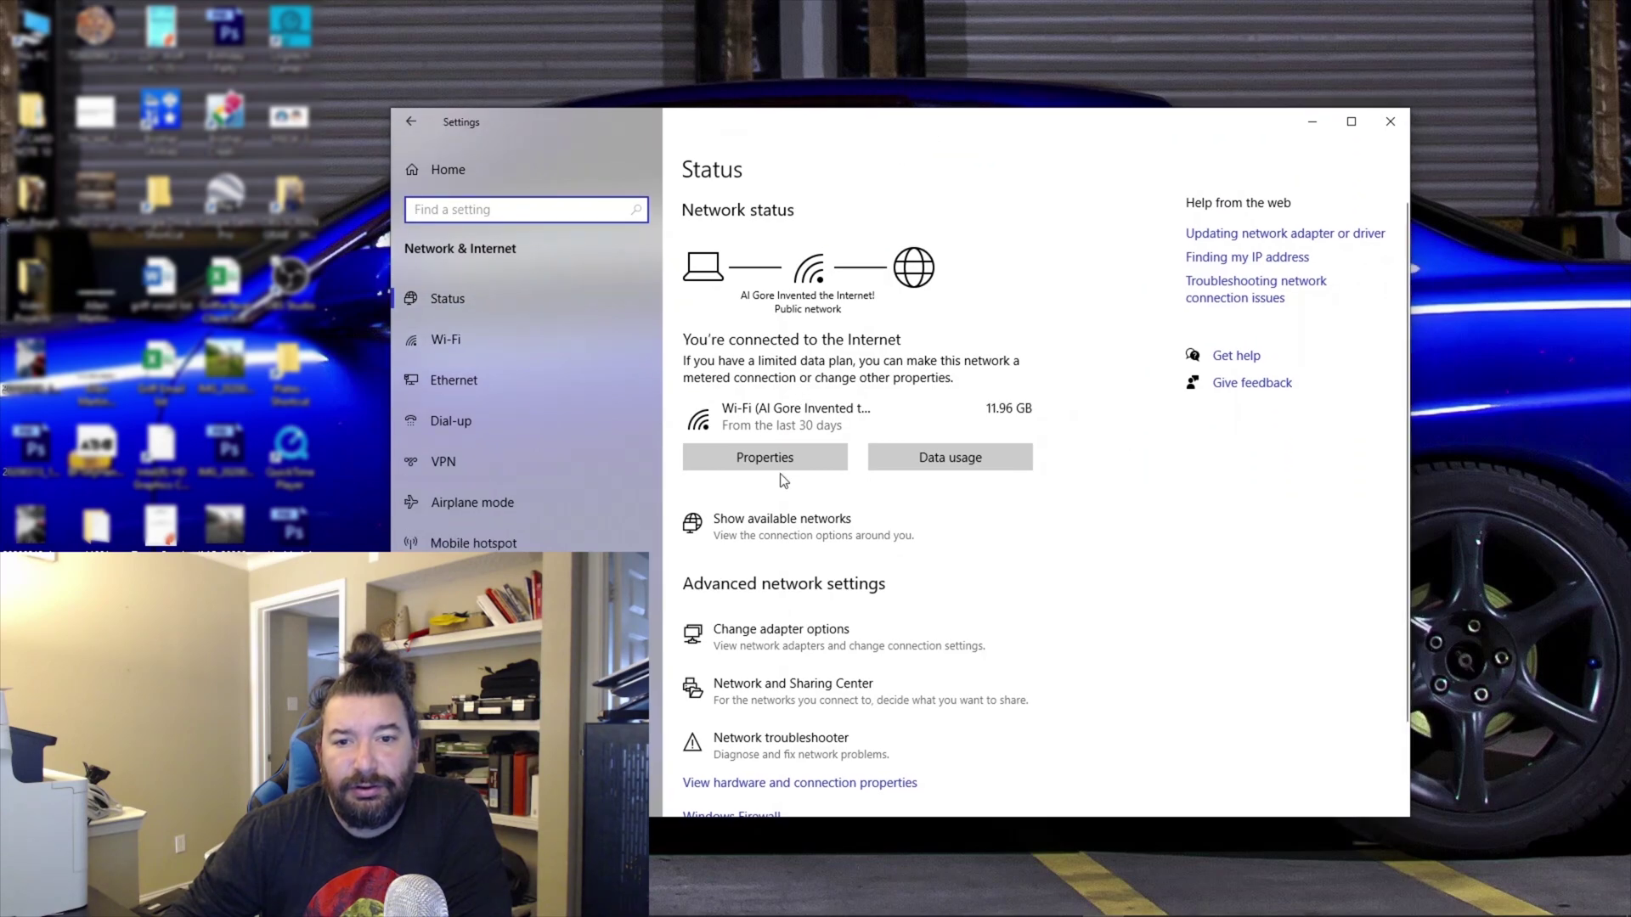
left_click(796, 681)
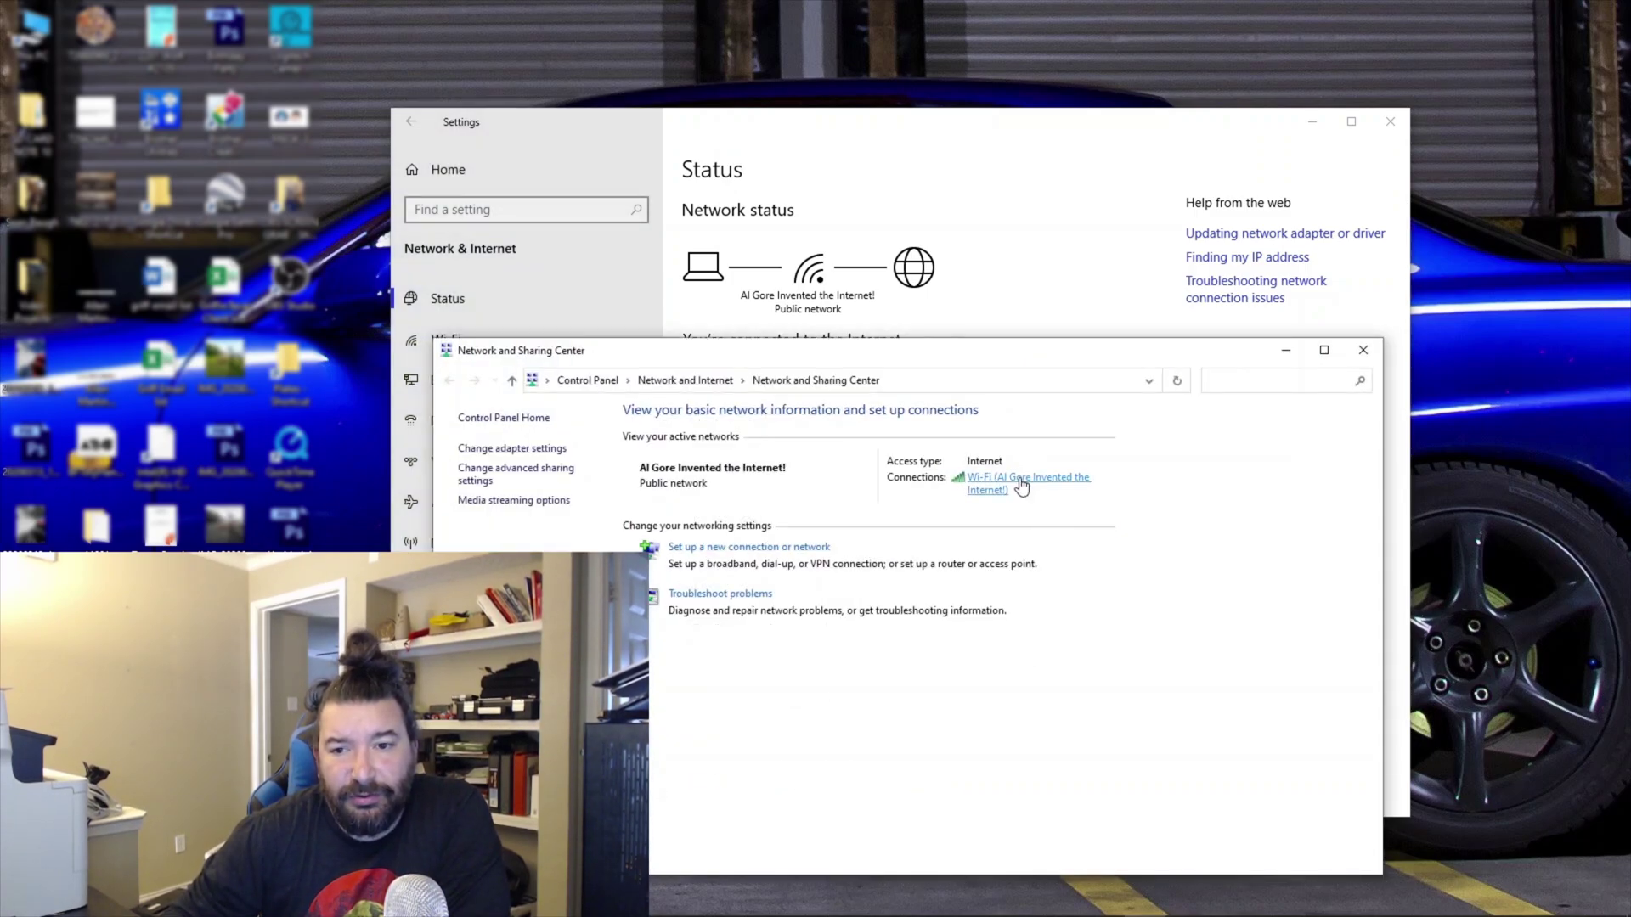
left_click(1020, 485)
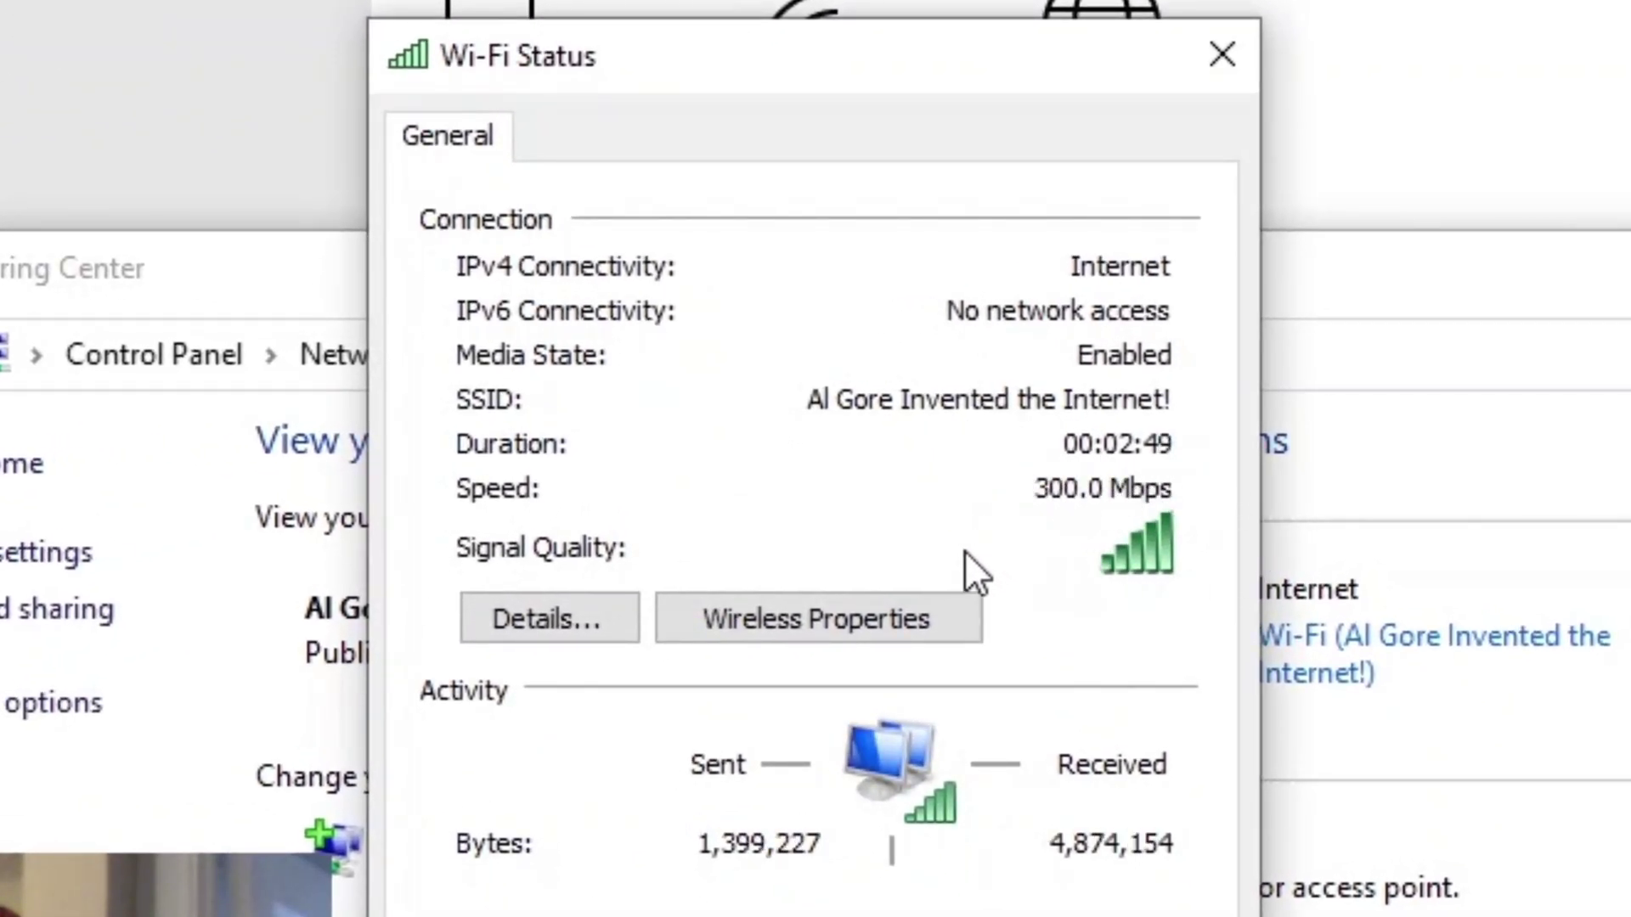
Check the connection's wireless properties and network connection details, including the adapter description, and close the Wi-Fi status.
left_click(714, 616)
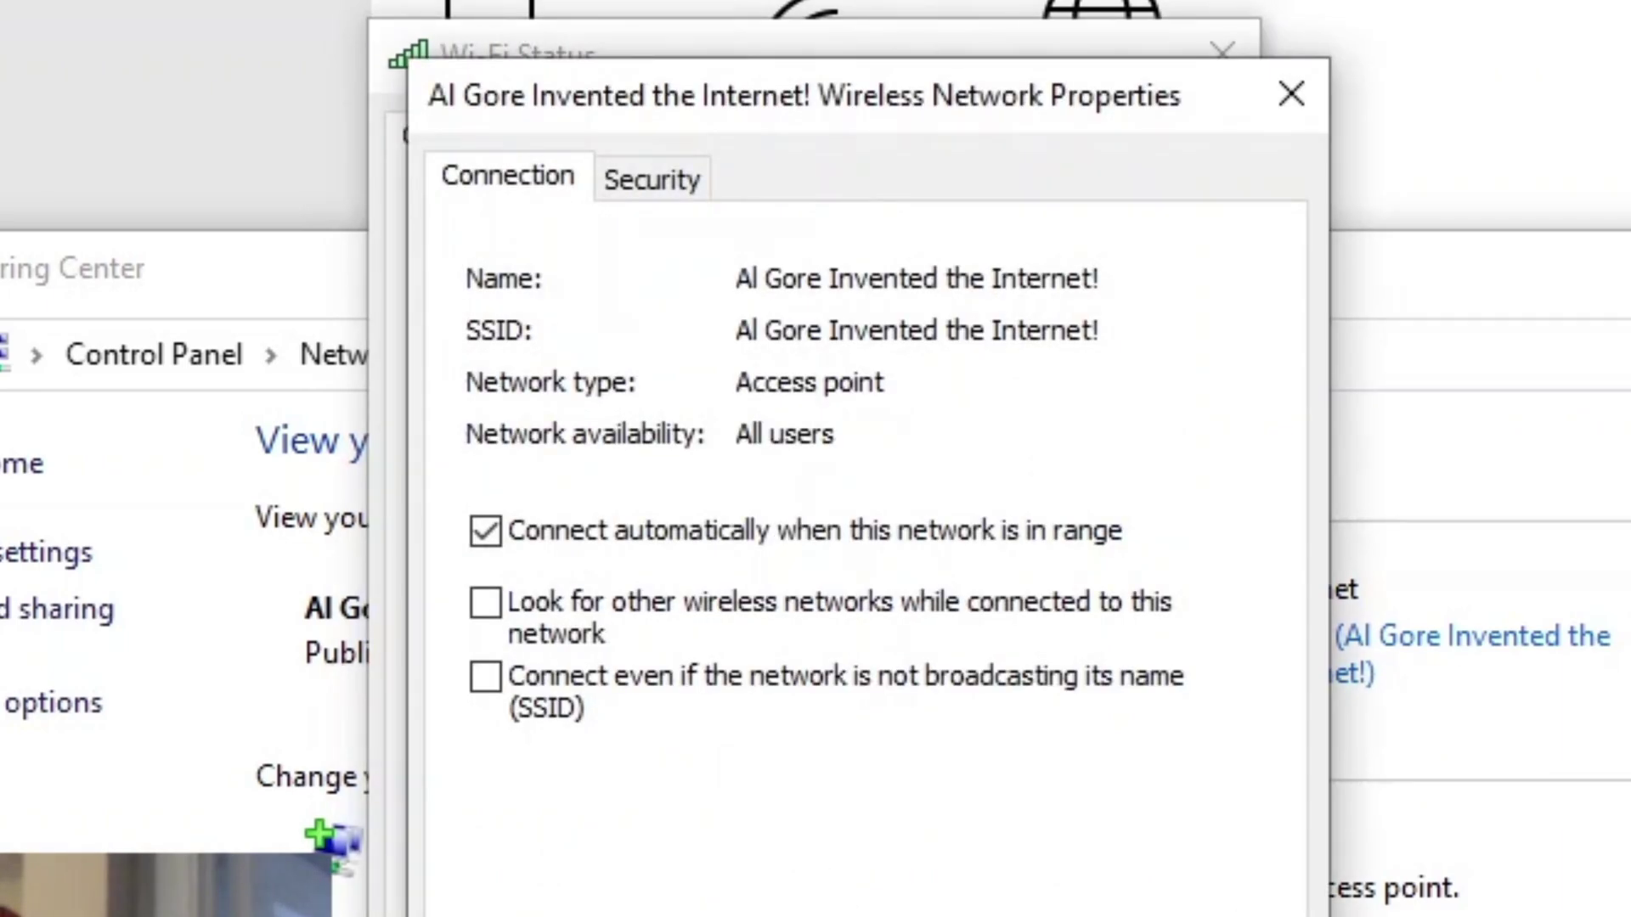
key("Escape")
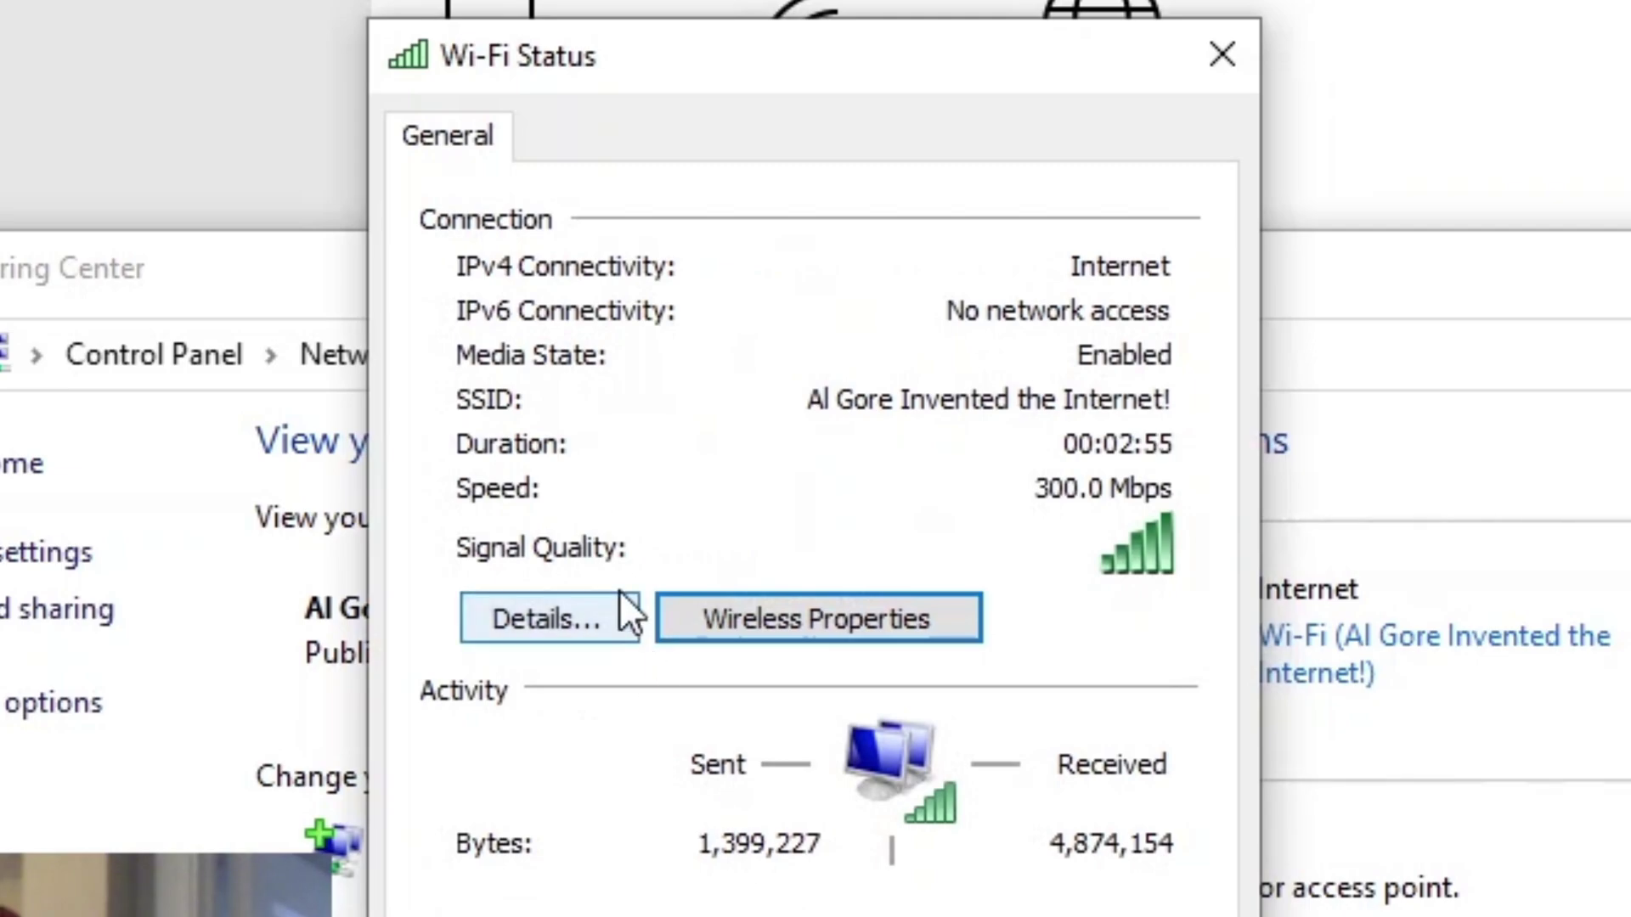
left_click(617, 602)
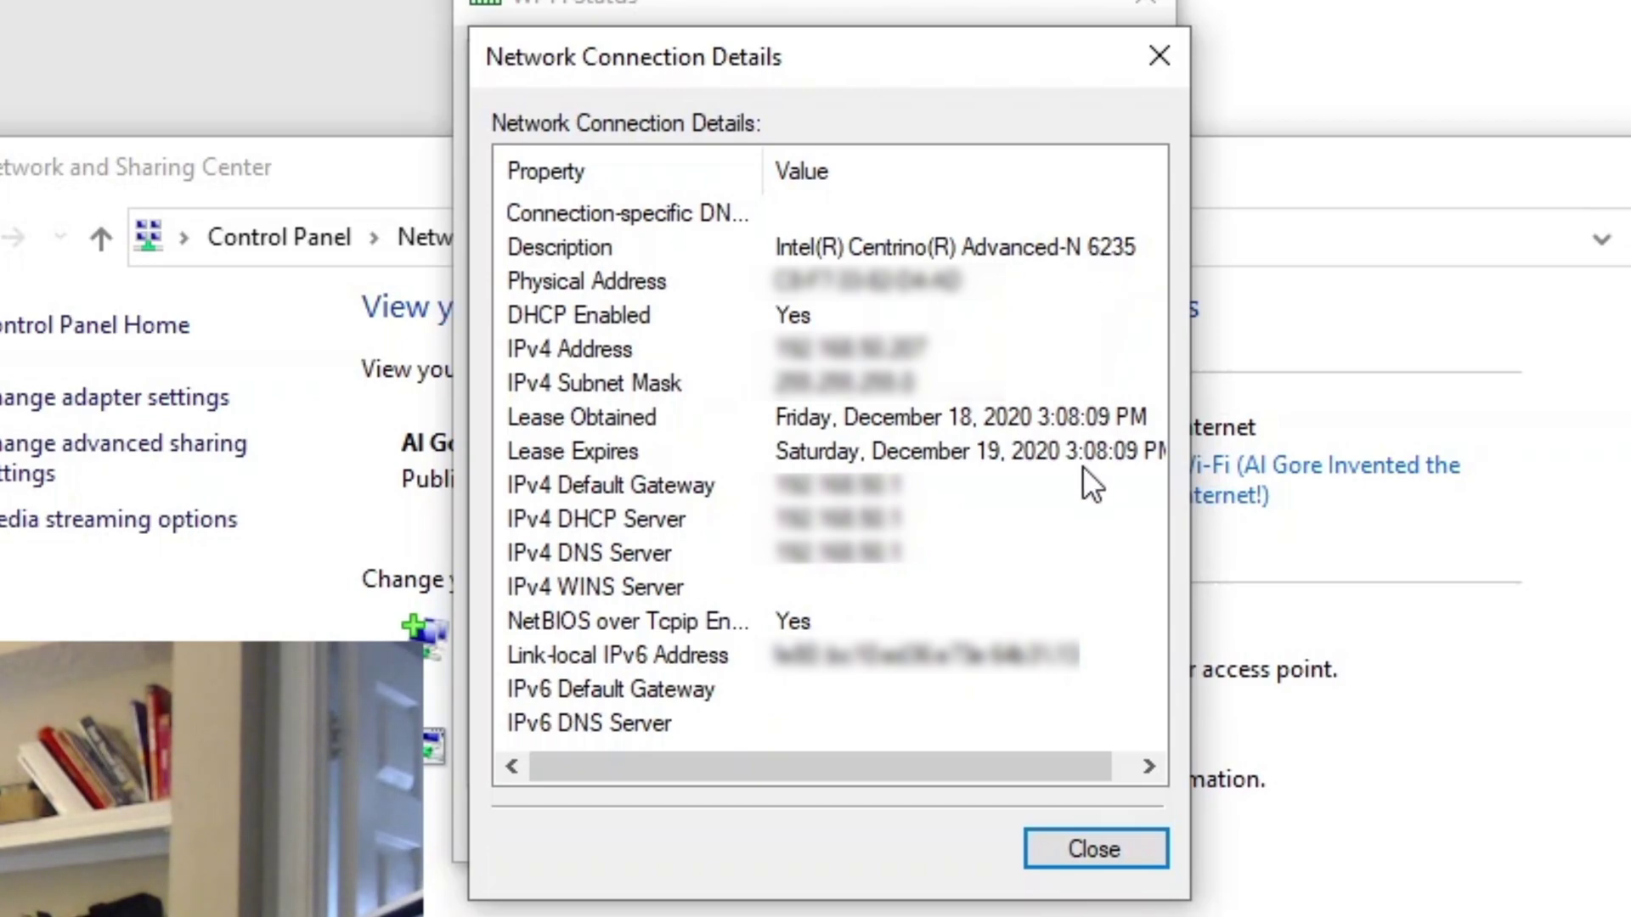
scroll(1083, 510, "right", 1)
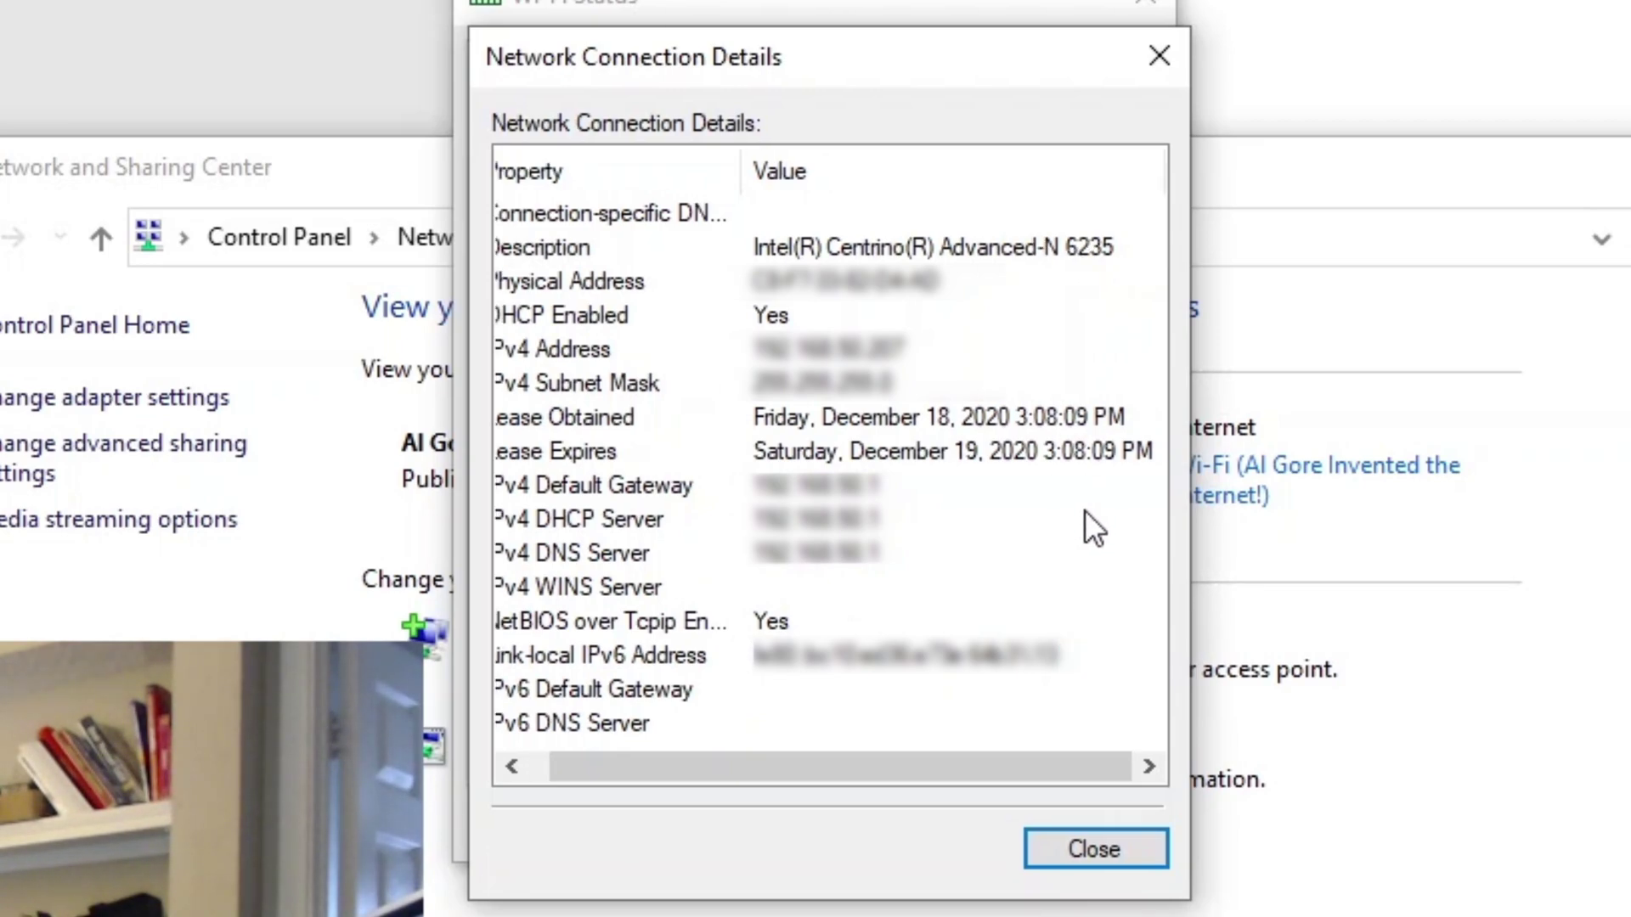
scroll(1084, 510, "left", 1)
left_click(1177, 71)
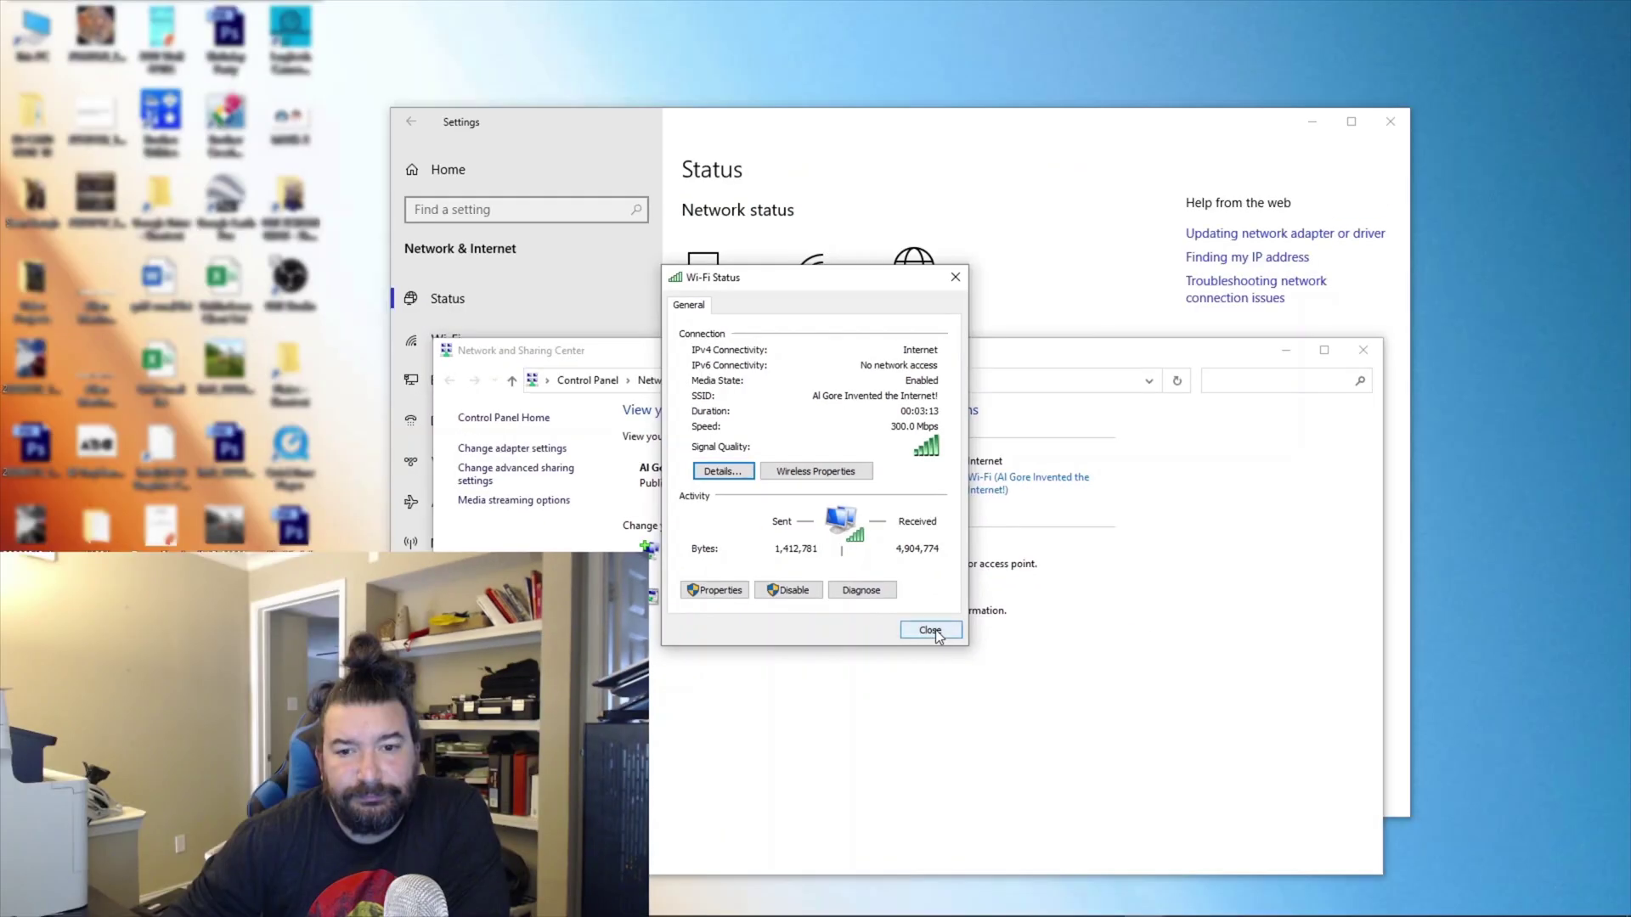
left_click(930, 630)
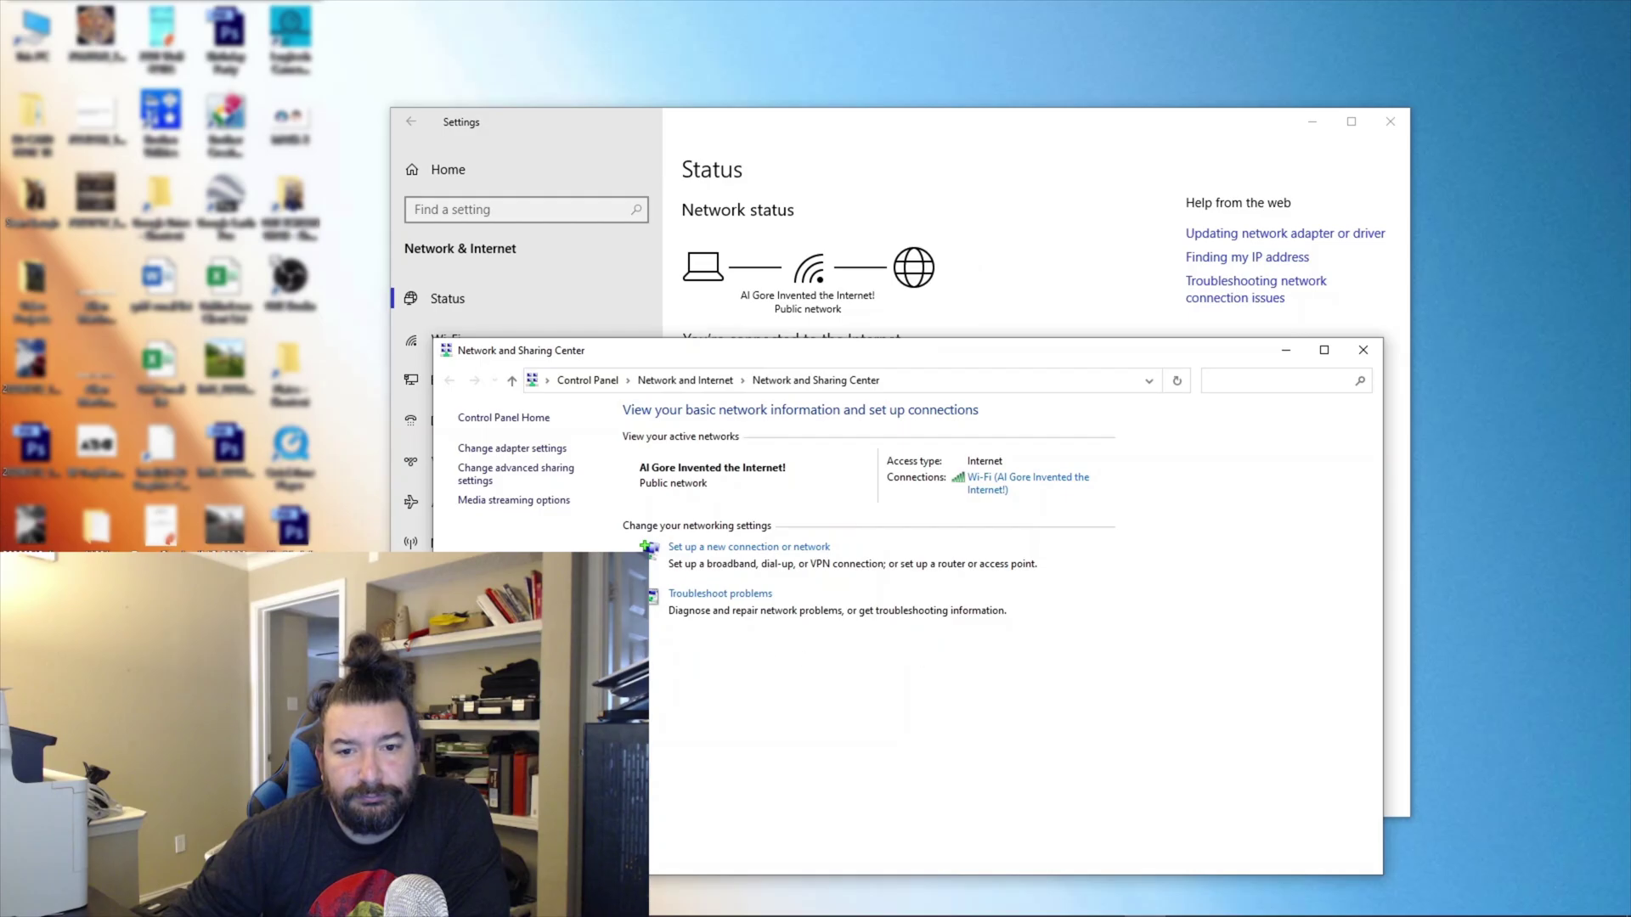
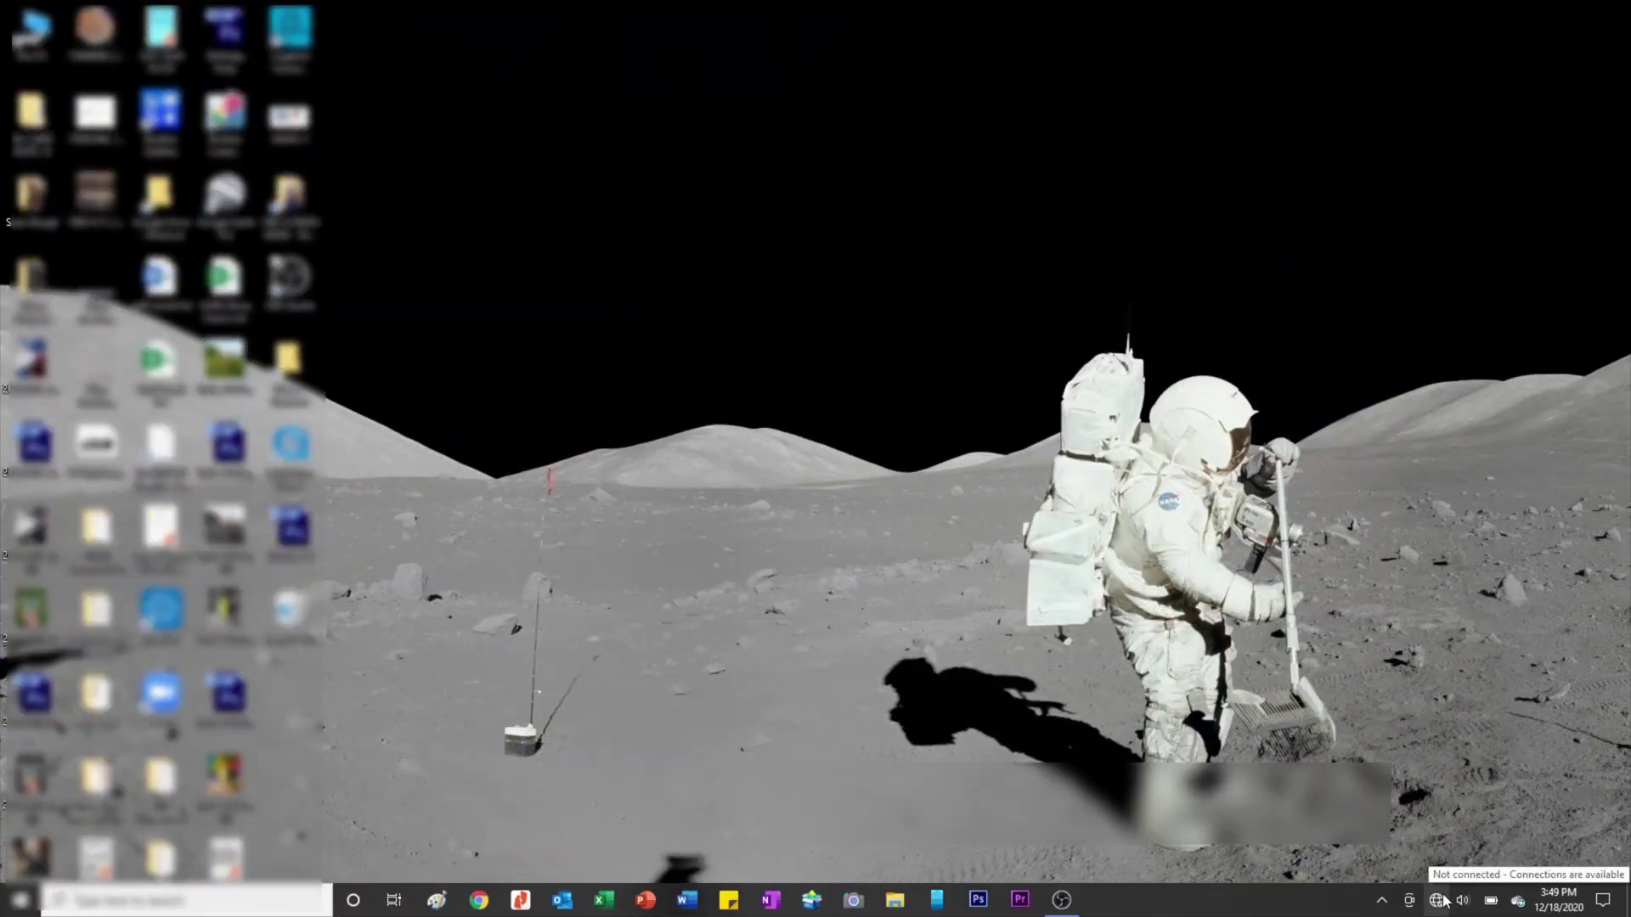
Check the available wireless networks and open the network adapter list through the Network & Internet settings.
left_click(1440, 901)
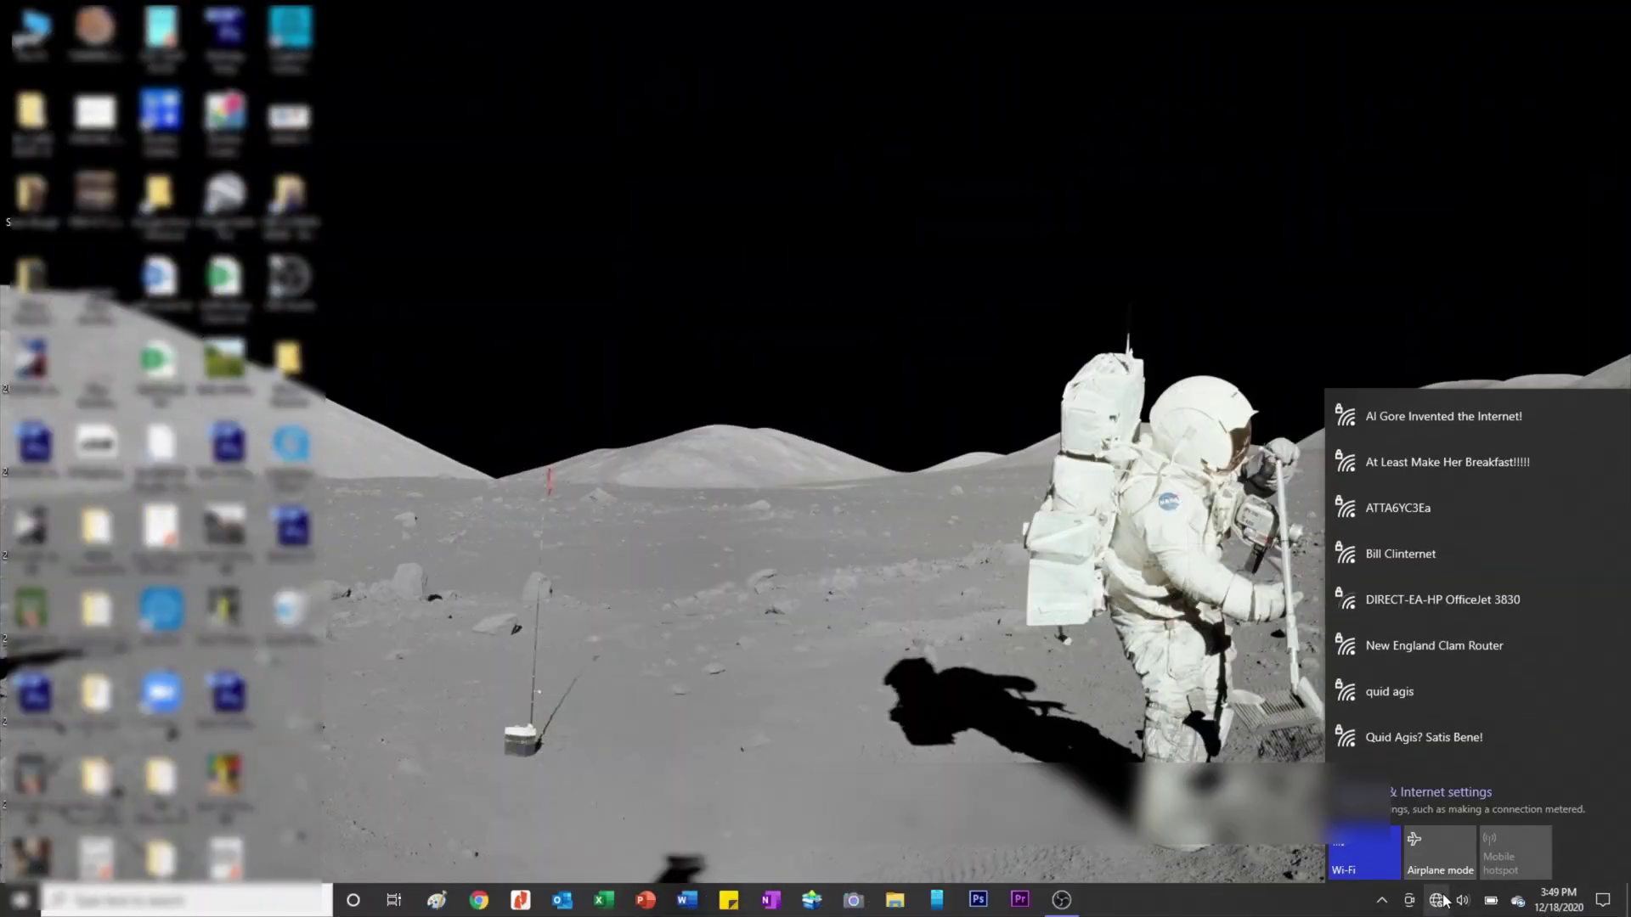
right_click(1441, 902)
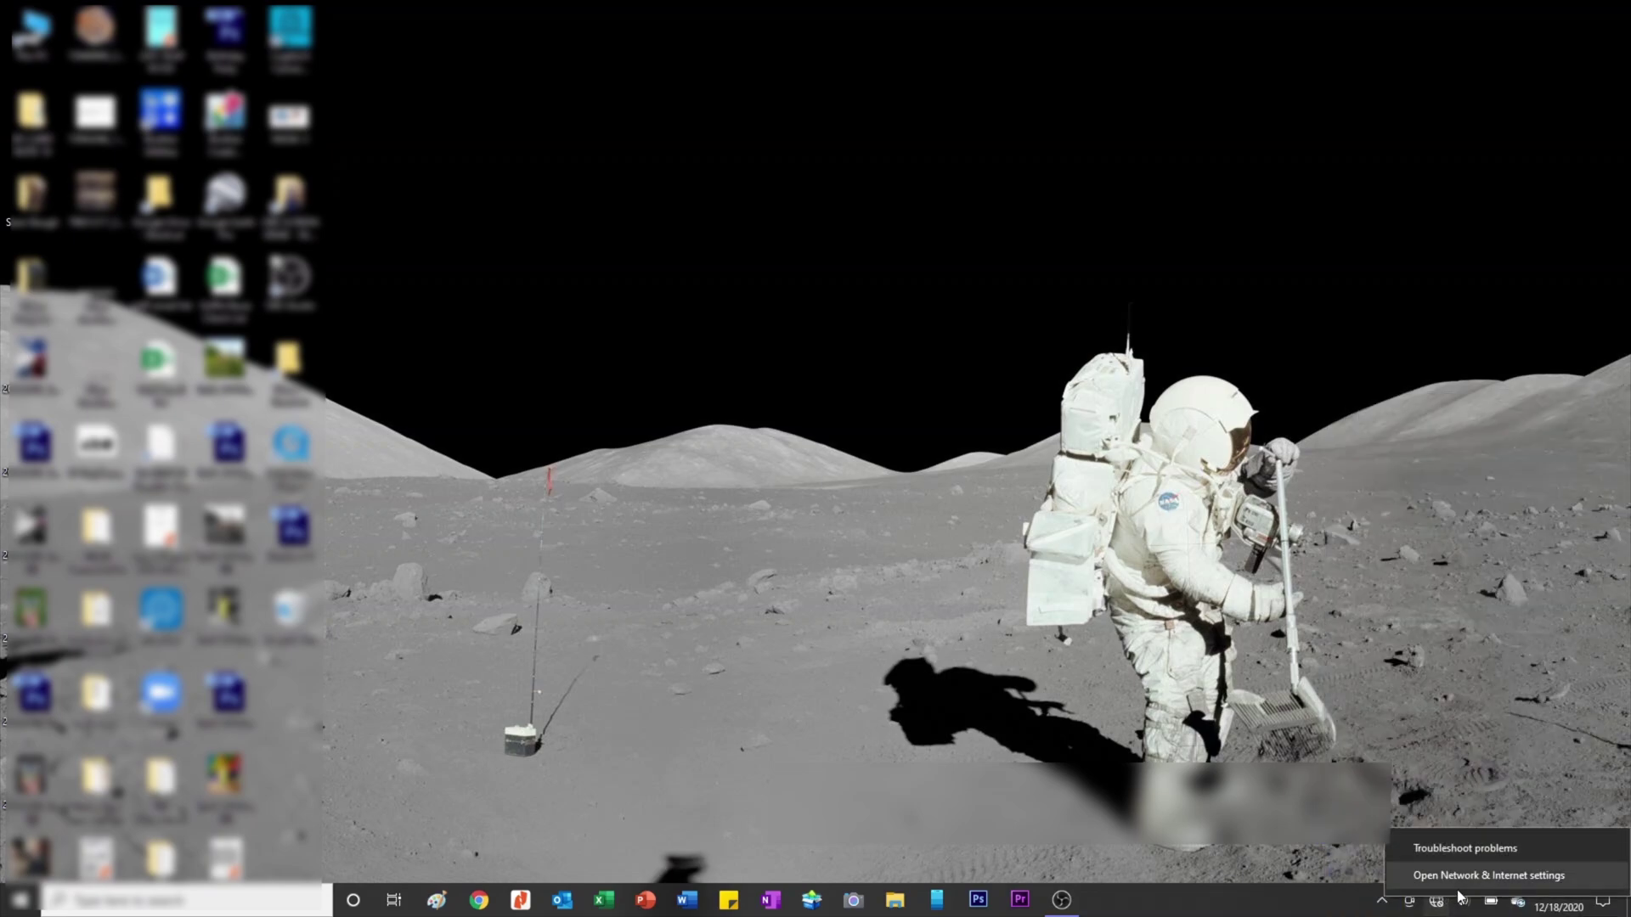
left_click(1457, 873)
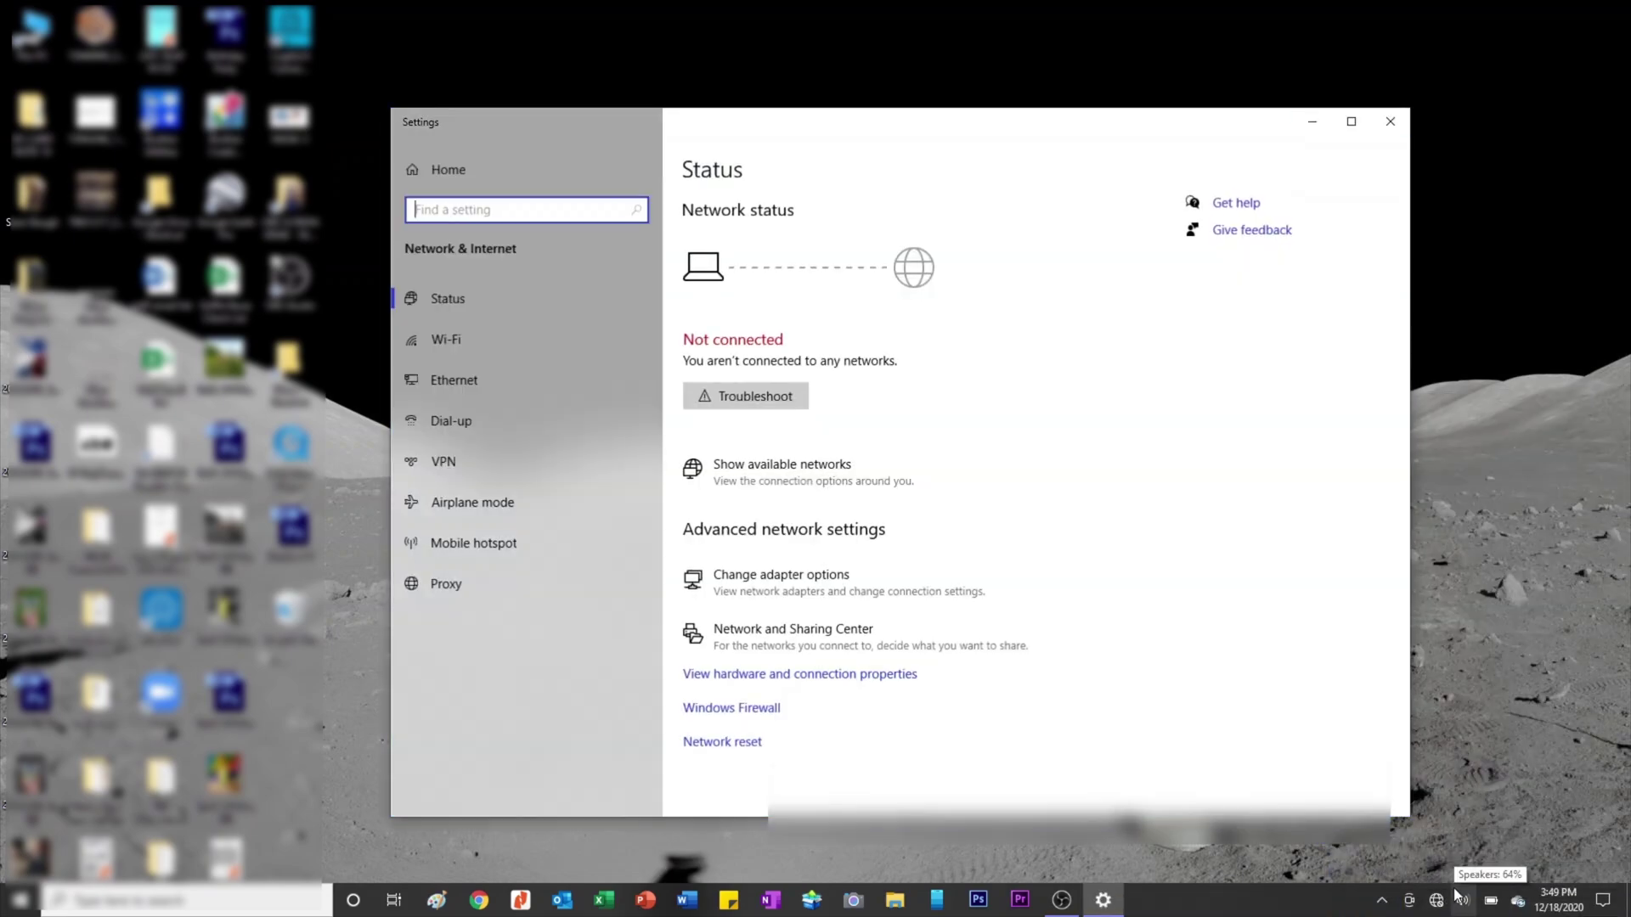
left_click(729, 580)
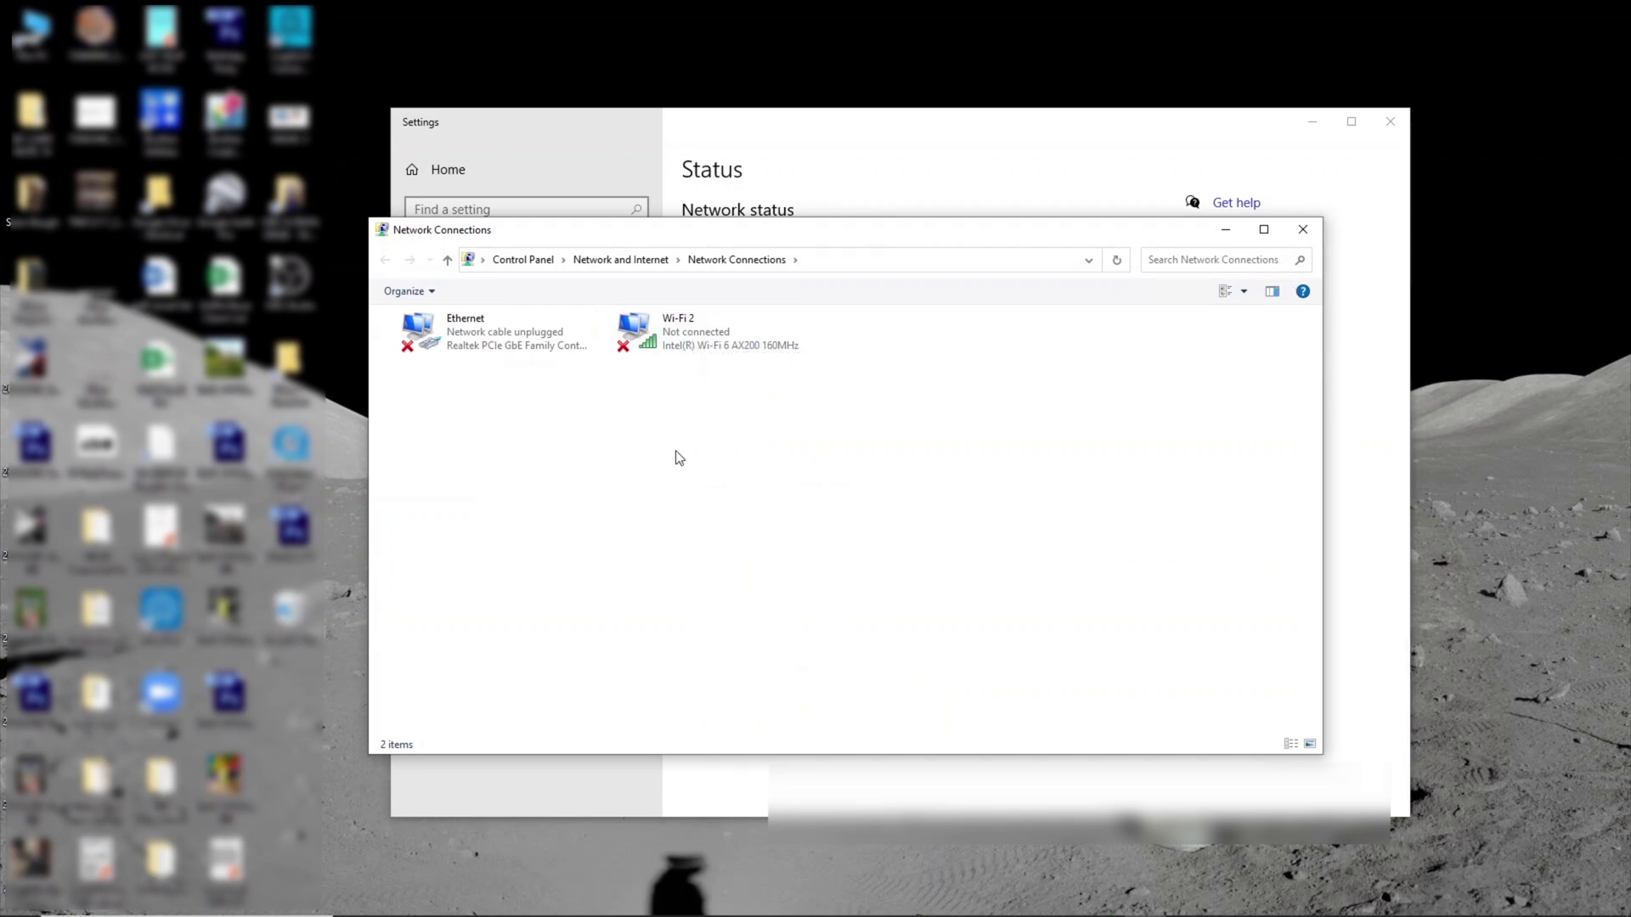
Connect the Wi-Fi 2 adapter to "Al Gore Invented the Internet!" by entering the network security key, and close the adapter list.
double_click(705, 346)
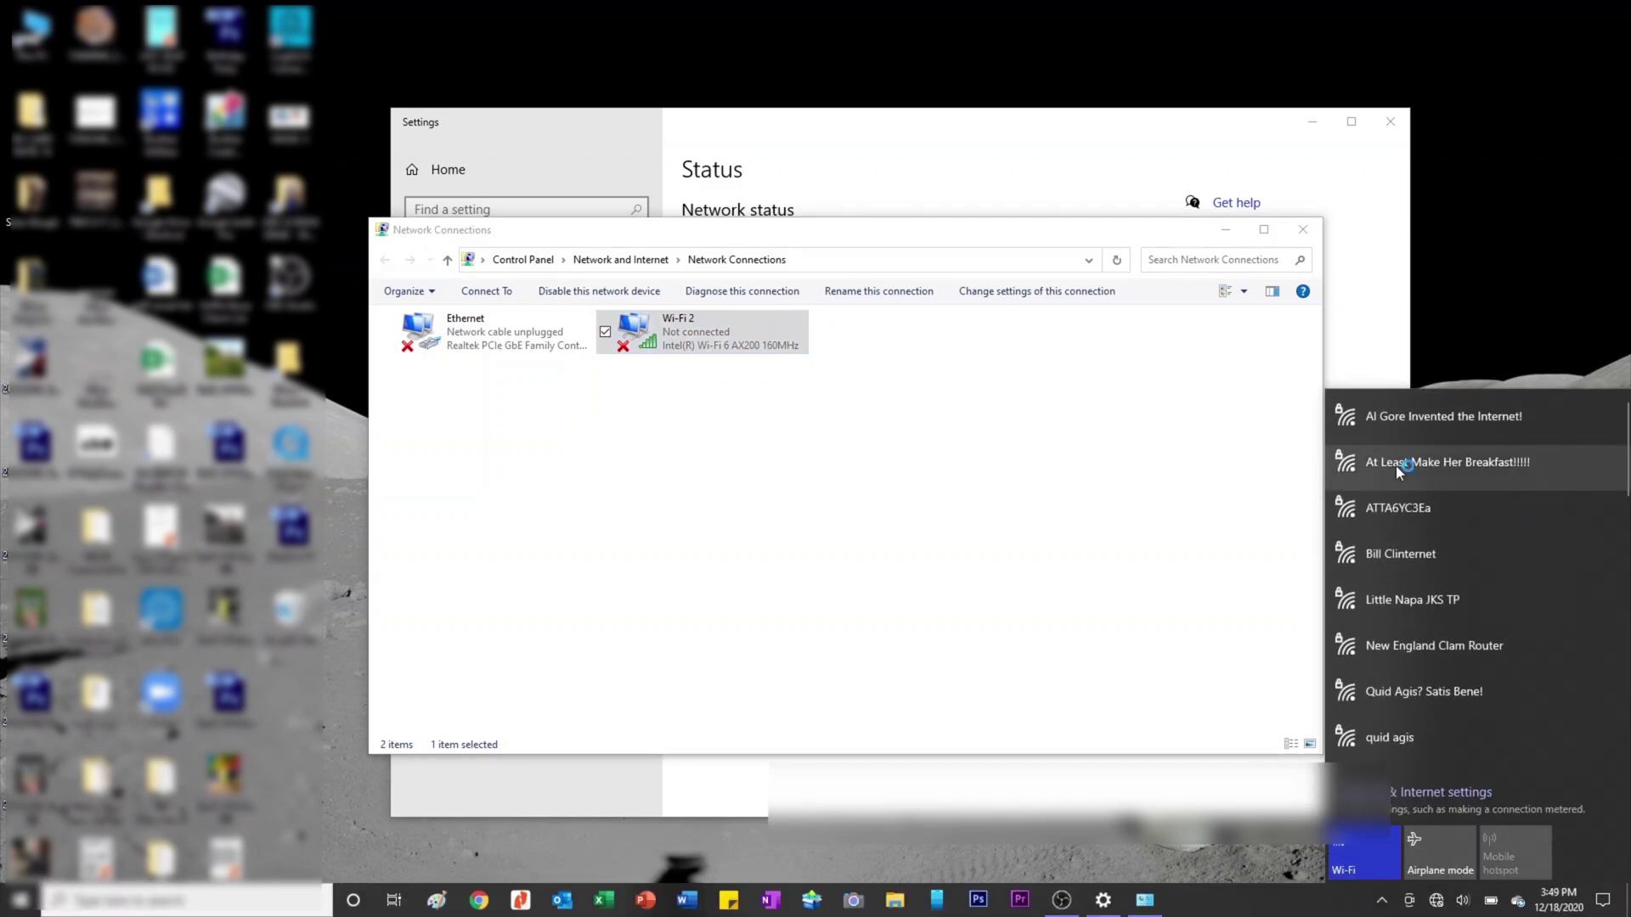
left_click(1441, 420)
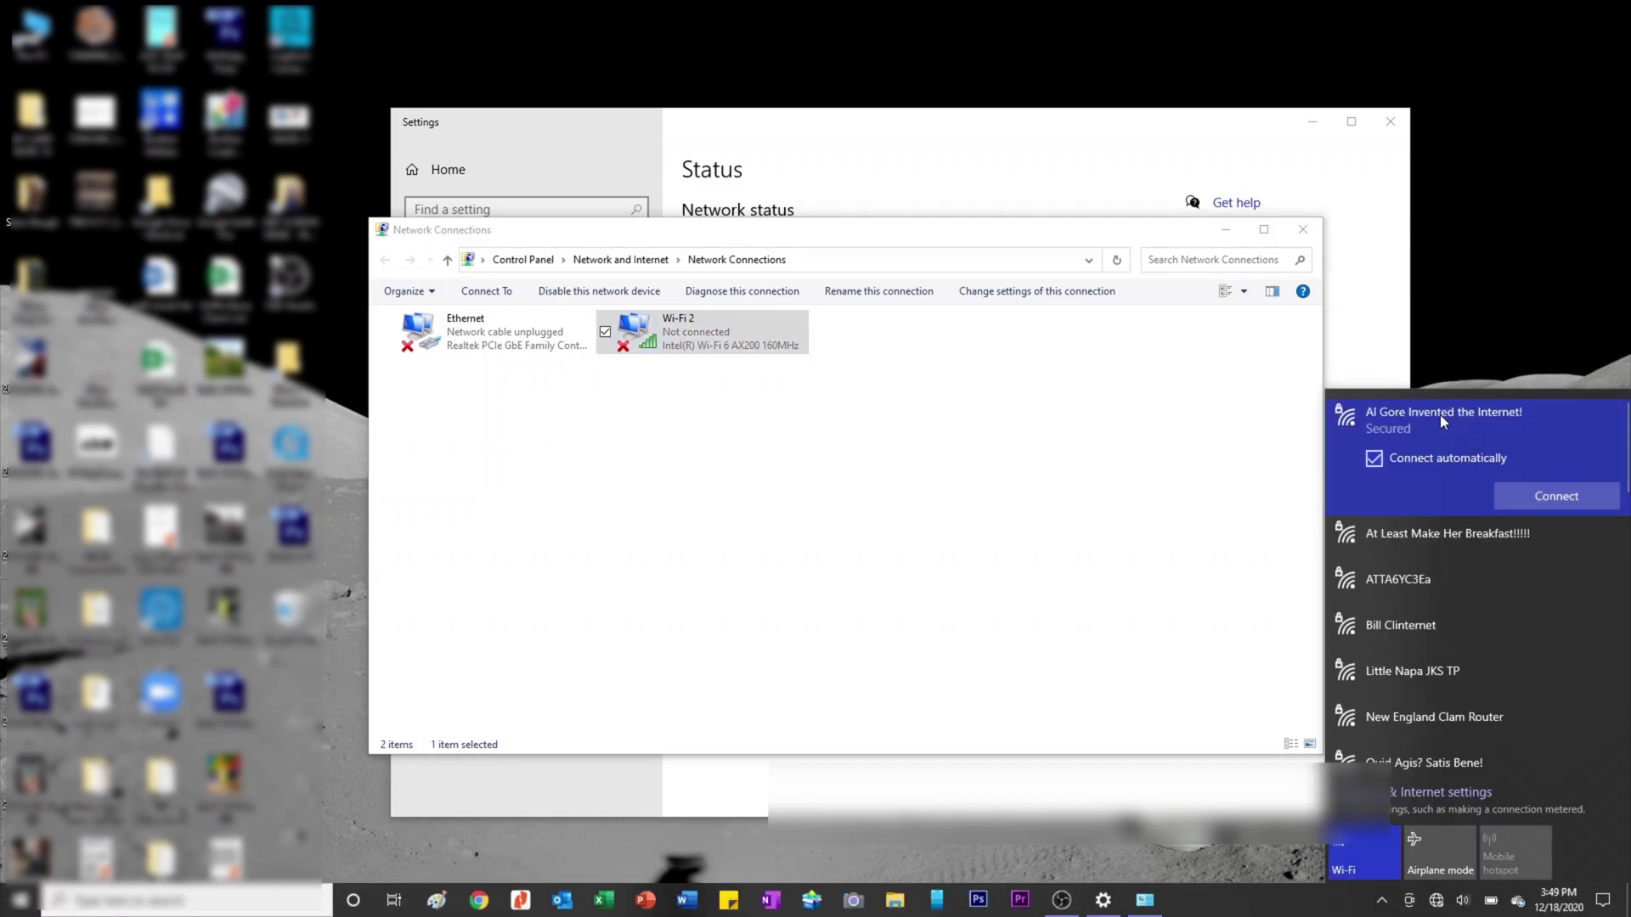
left_click(1519, 491)
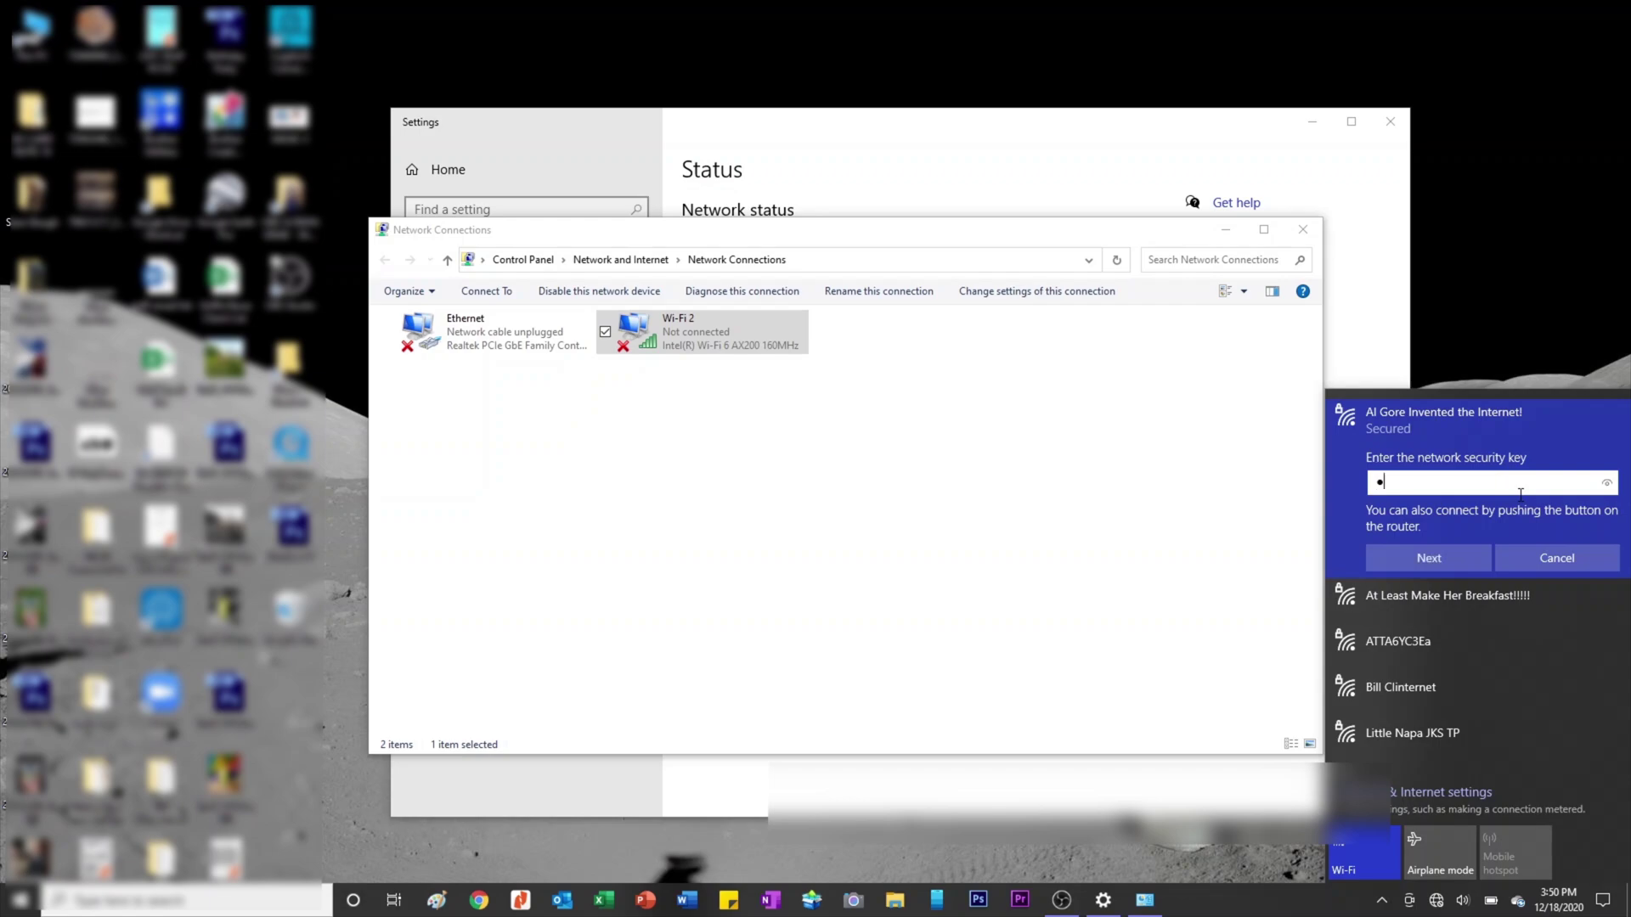
key("Return")
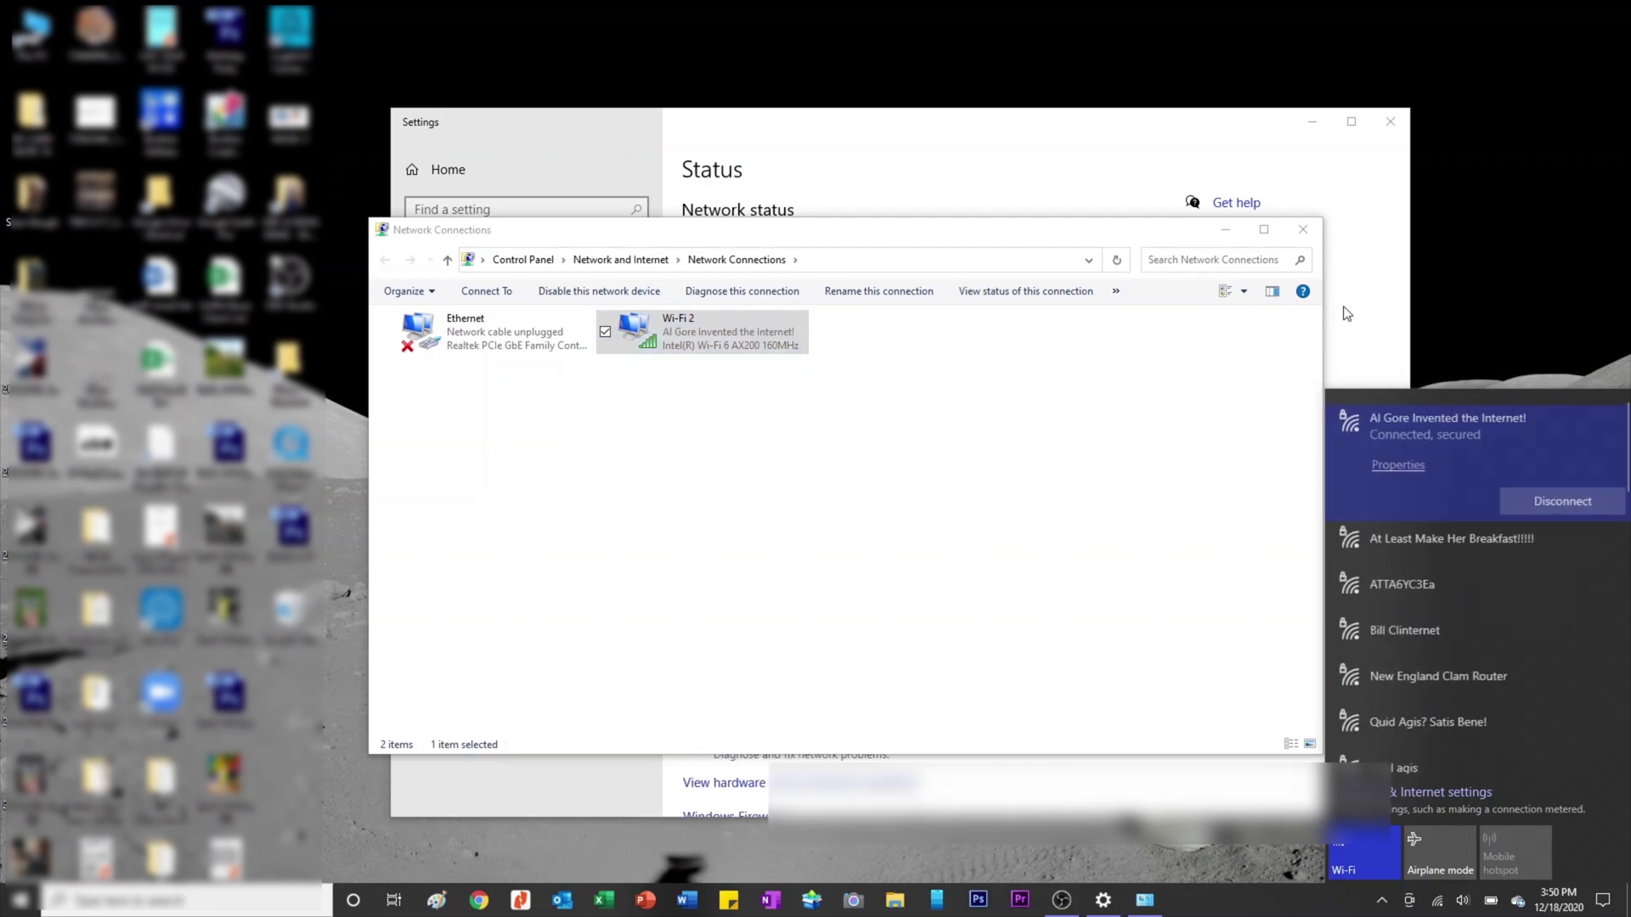
left_click(1316, 241)
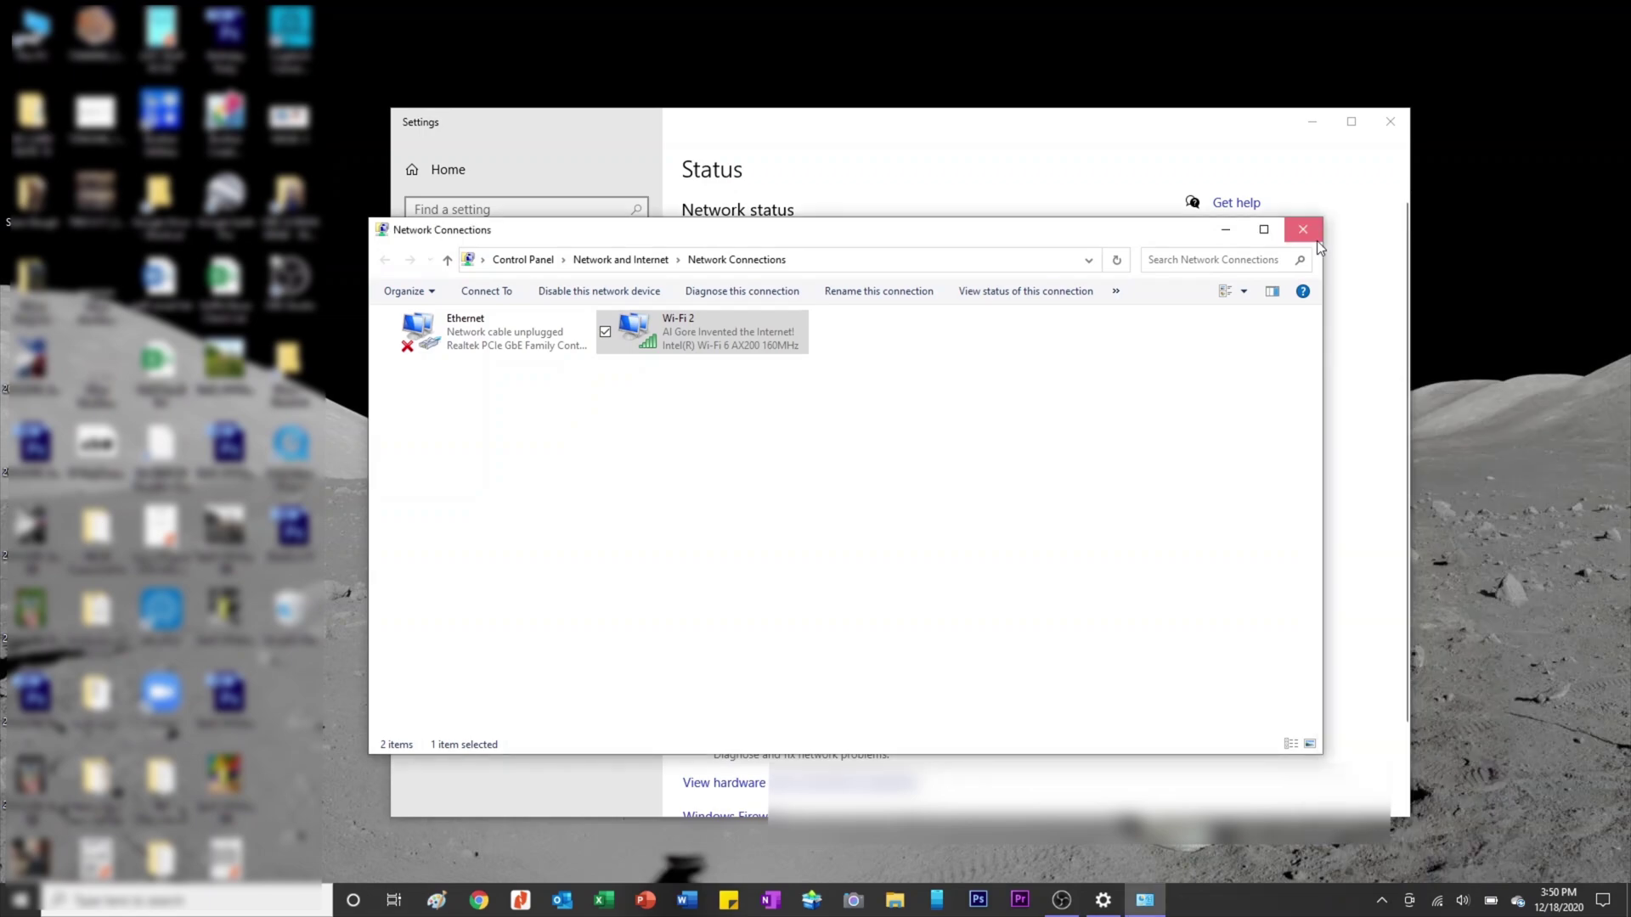
Close the adapter list and open the Wi-Fi 2 connection's status from the Network and Sharing Center to check its speed.
left_click(1302, 230)
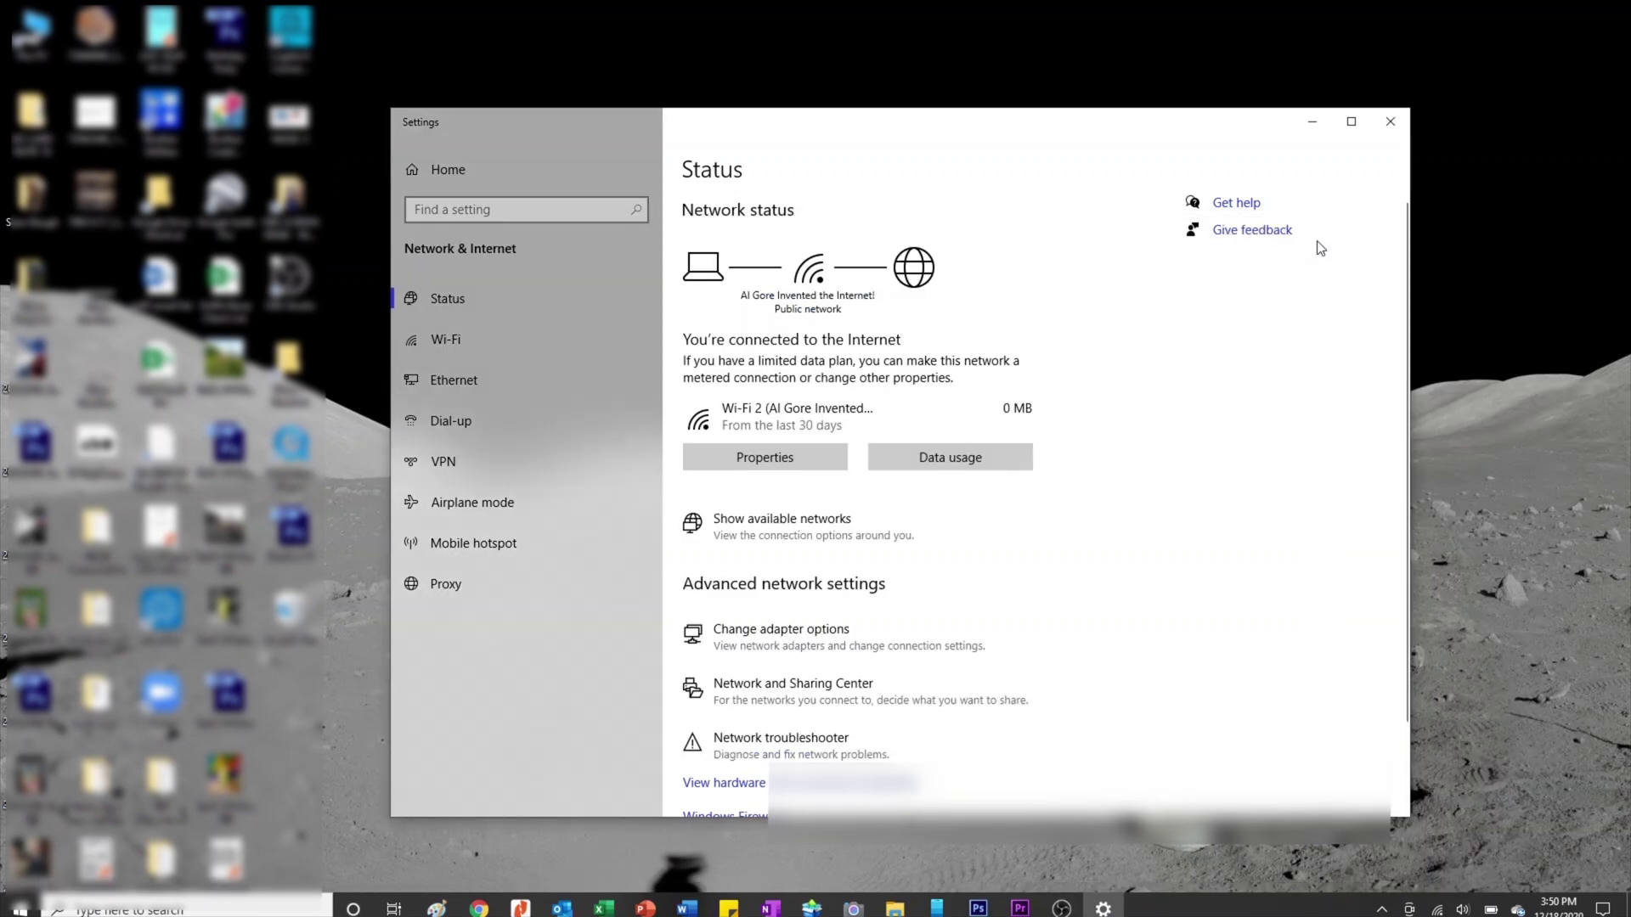
left_click(755, 687)
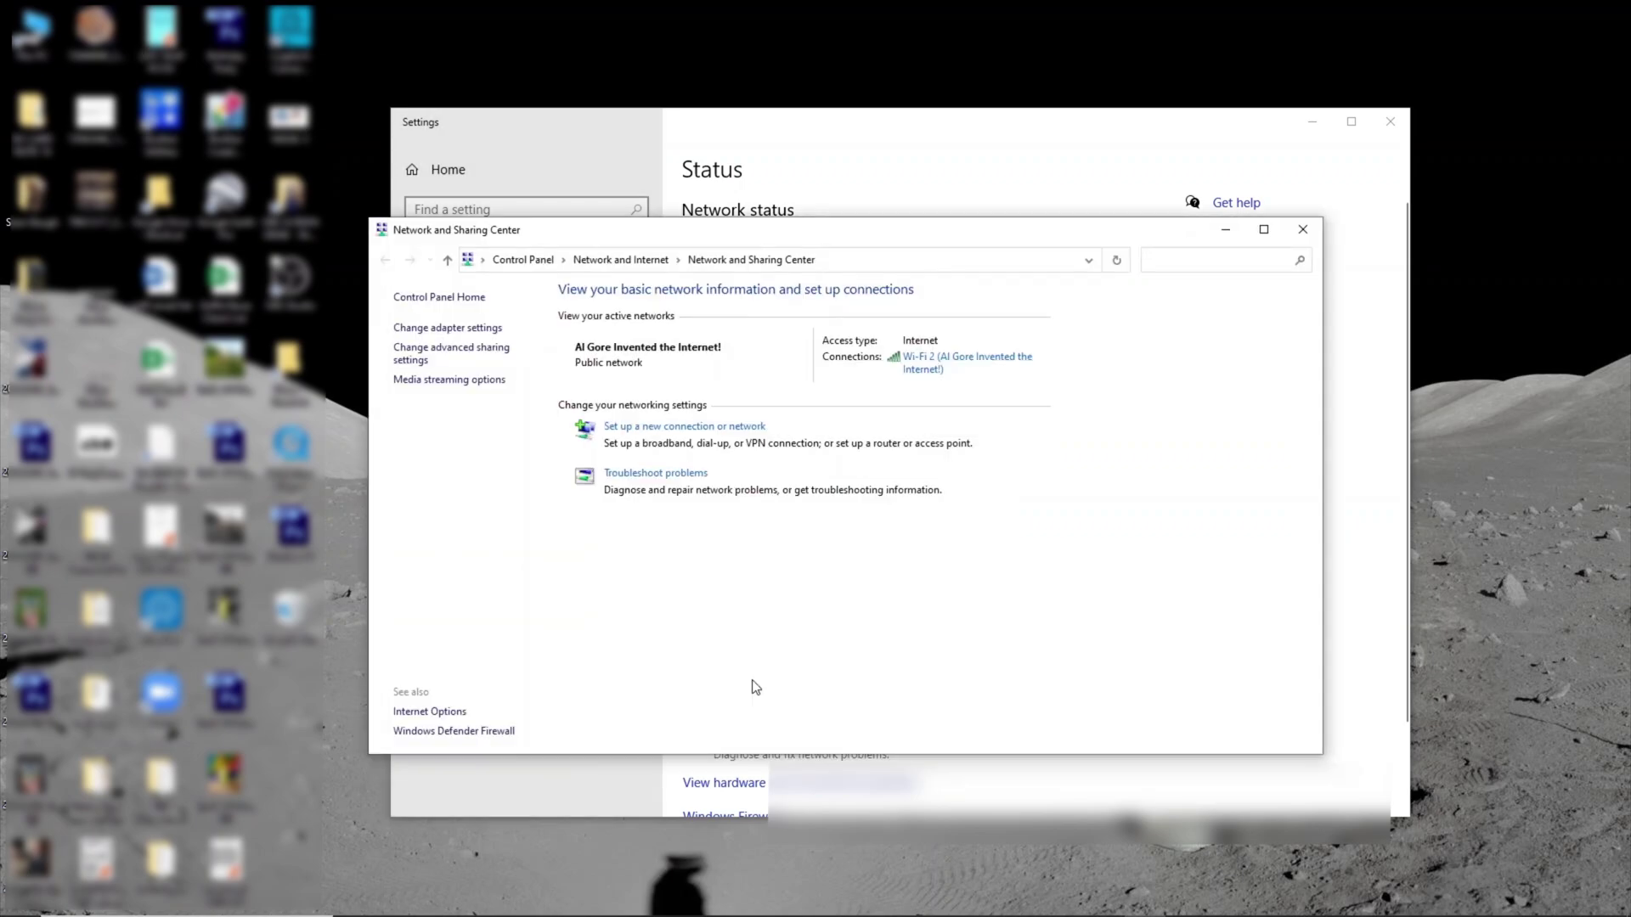
left_click(943, 365)
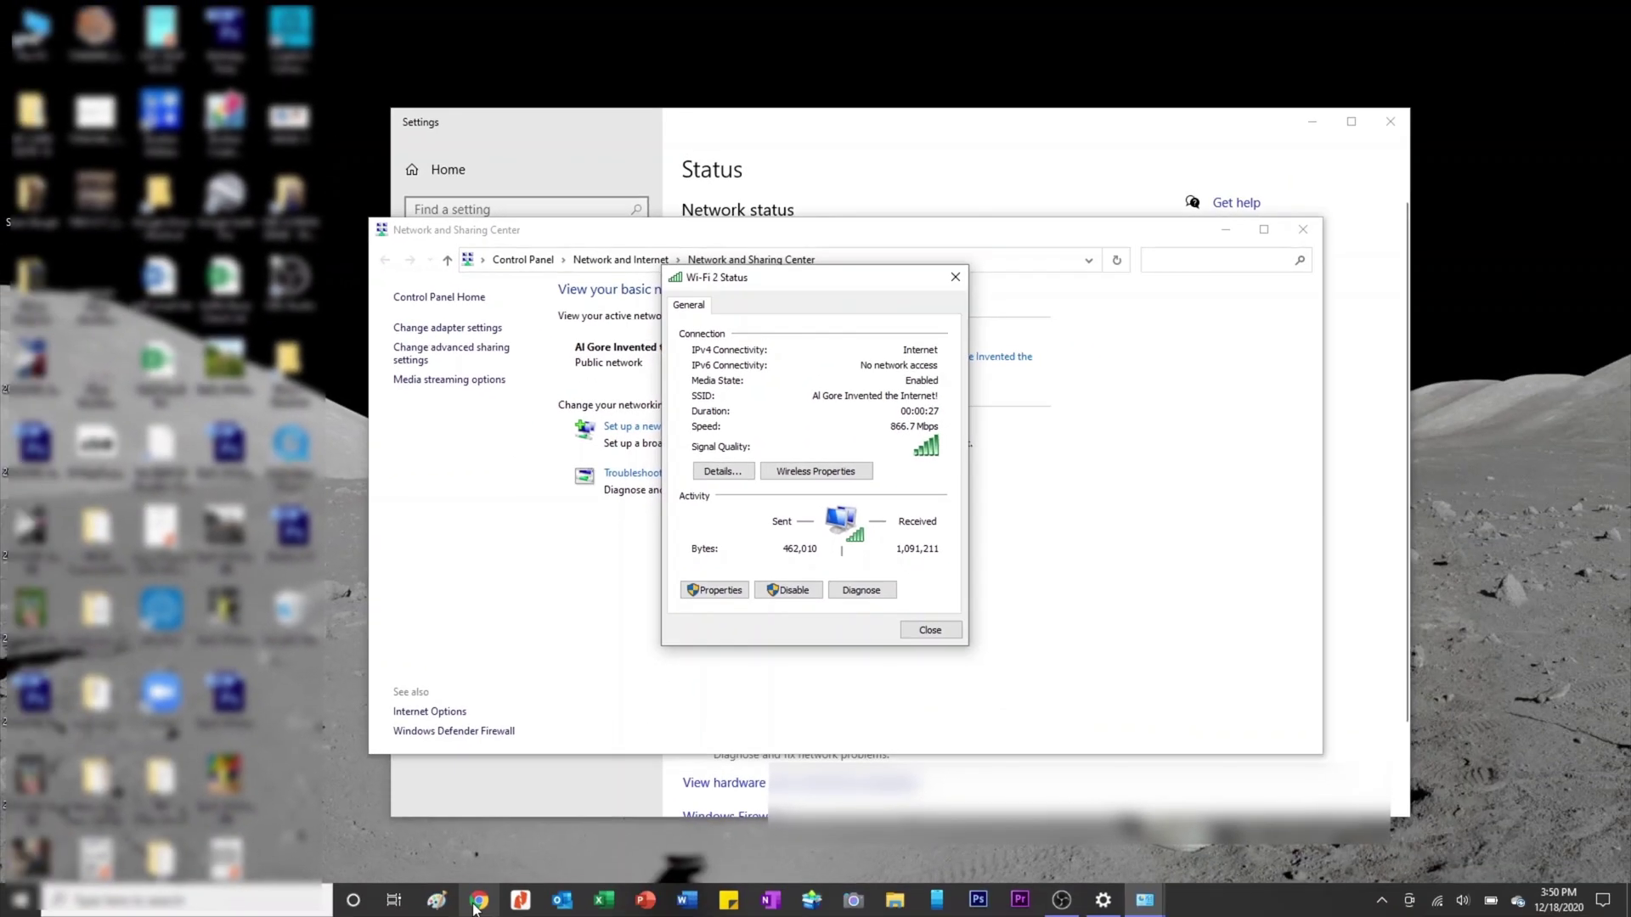
Switch to Chrome, run an internet speed test on speedtest.net in a new tab, and close the browser window.
left_click(480, 900)
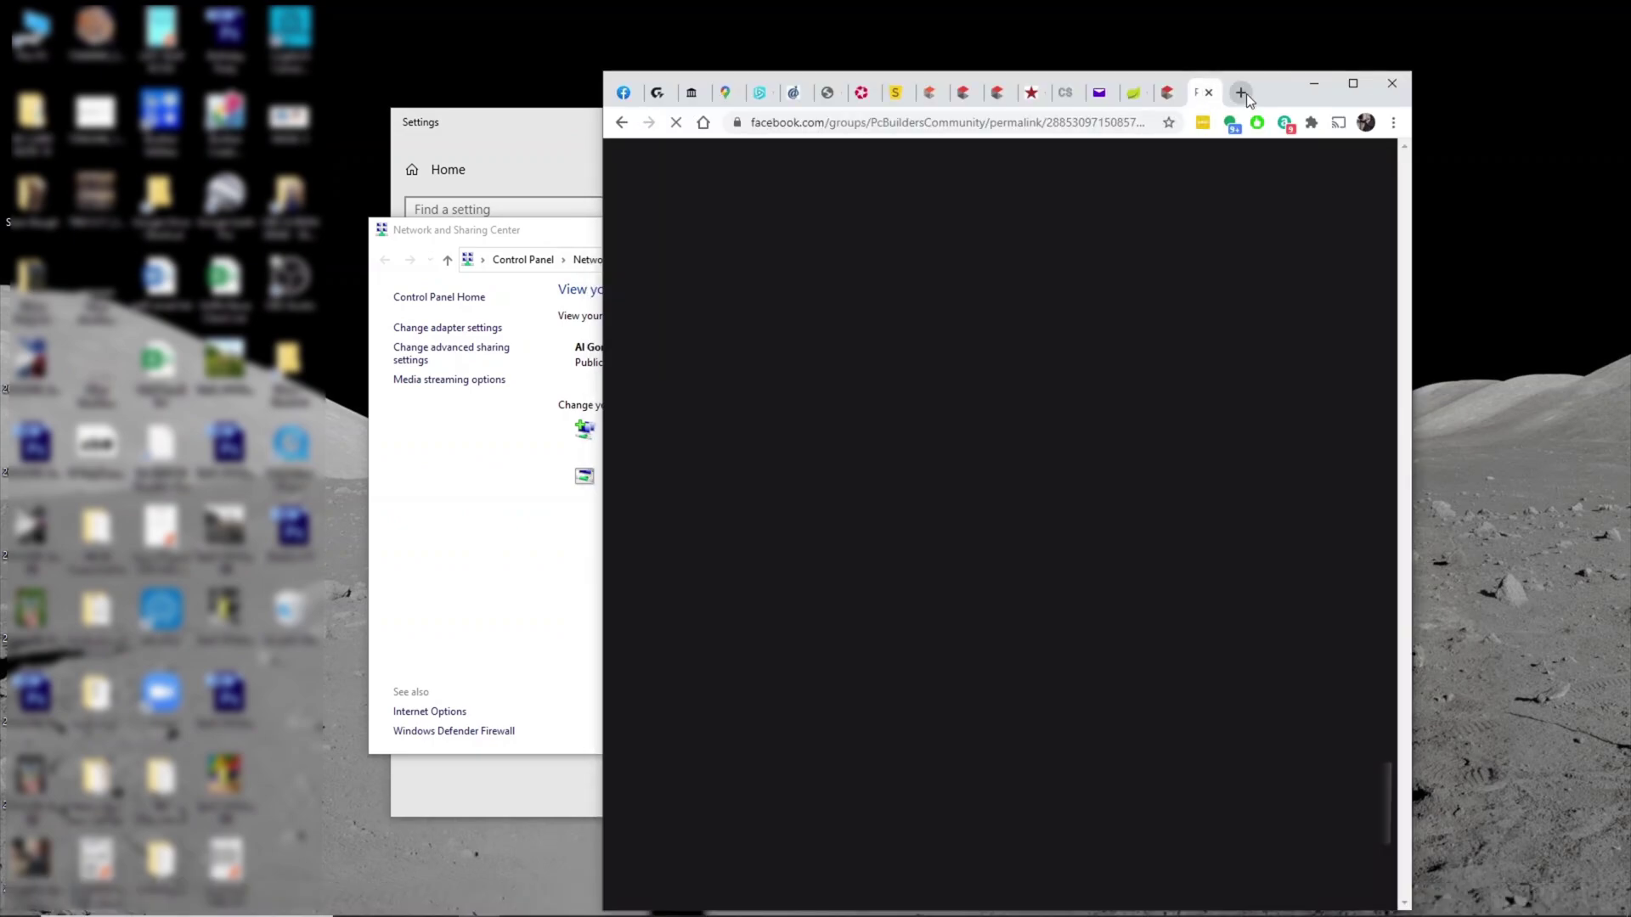
left_click(1243, 95)
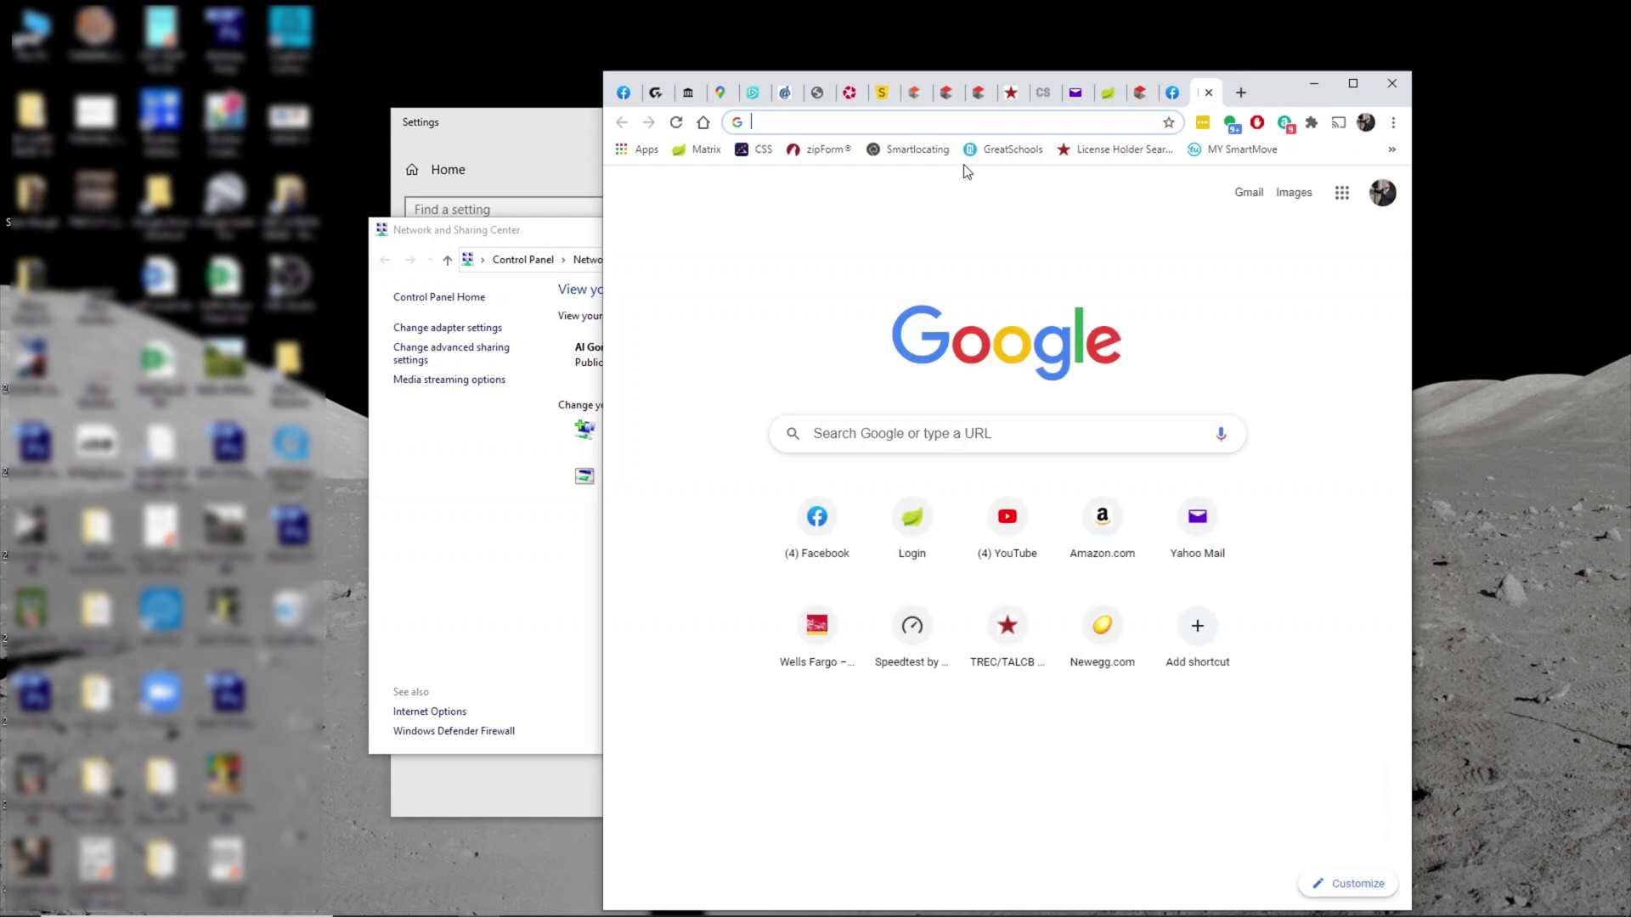
type("speedtest.net")
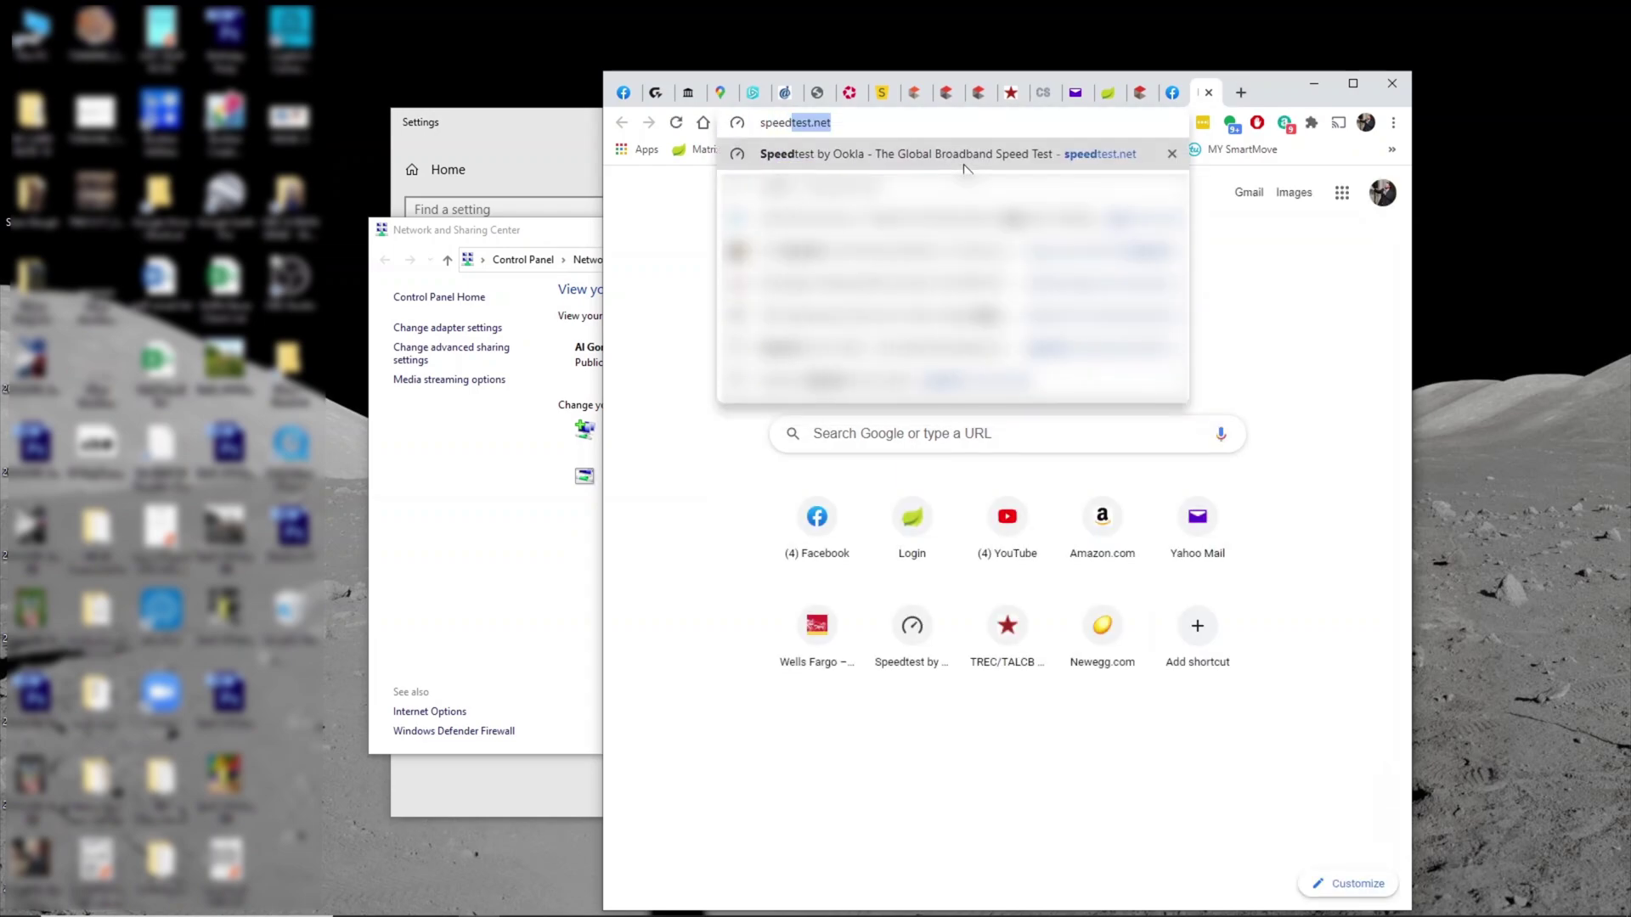
key("Return")
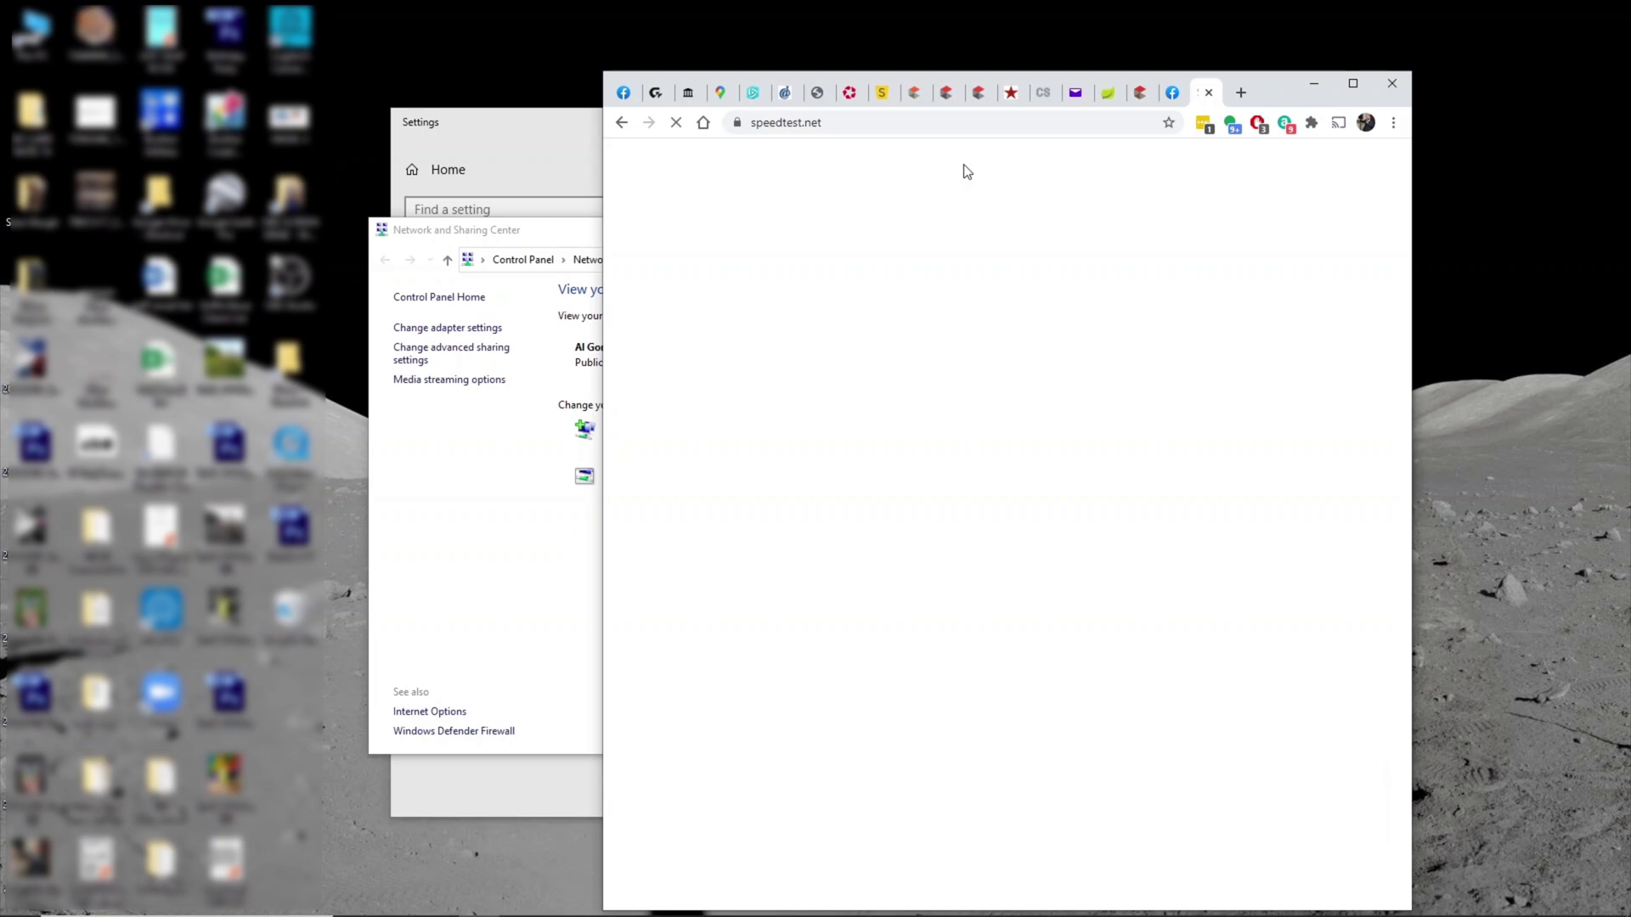
mouse_move(1438, 905)
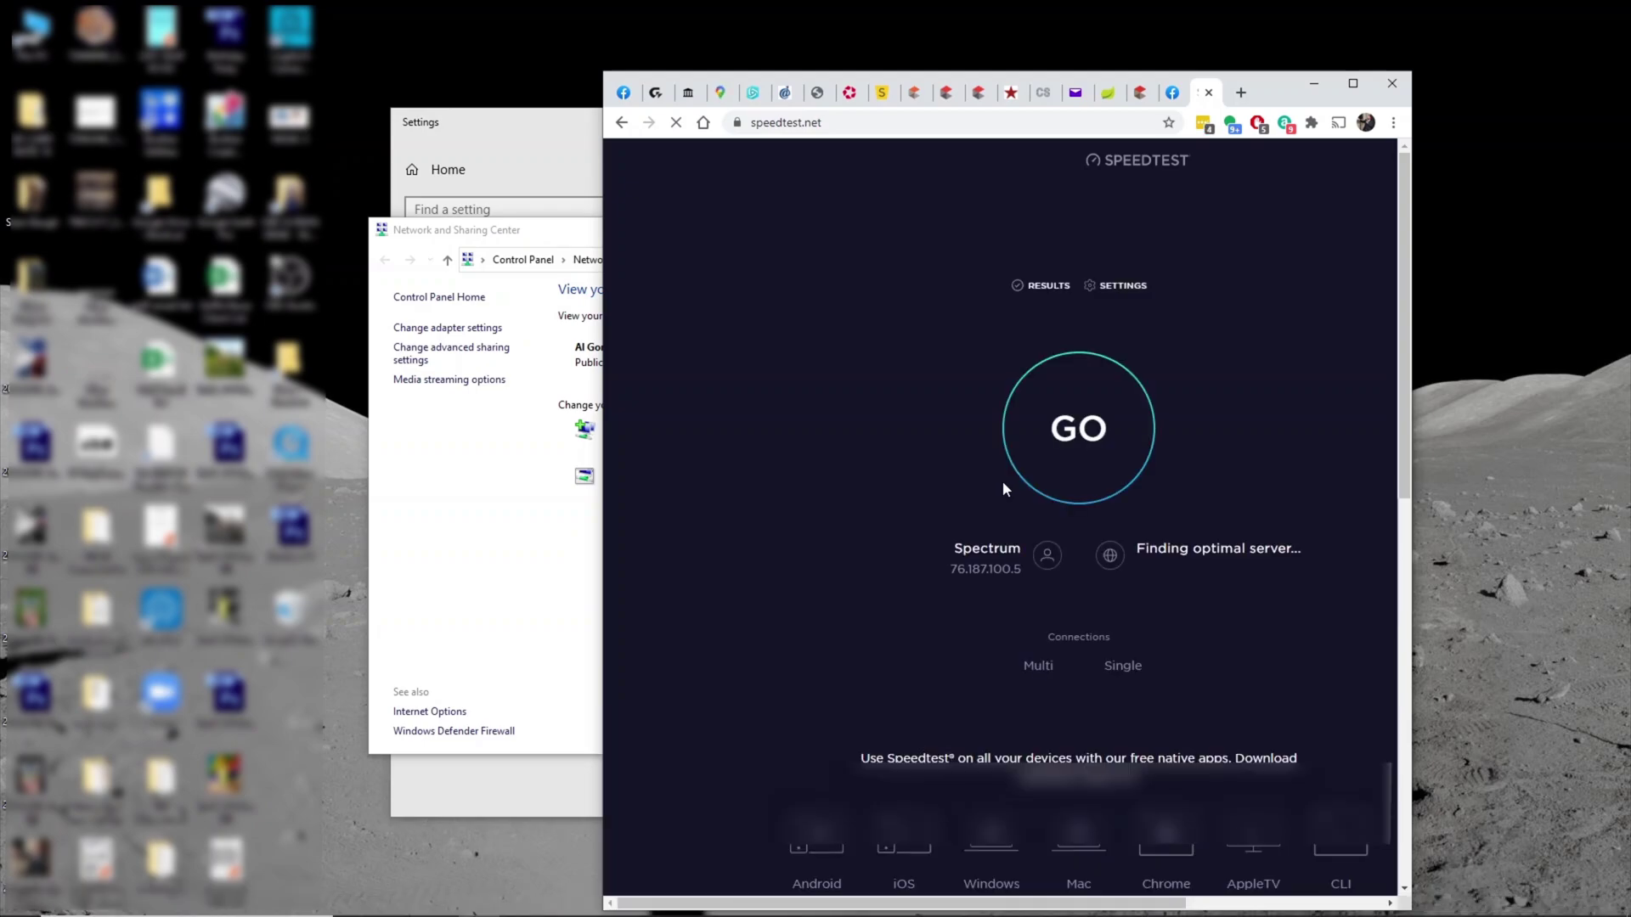
left_click(1075, 431)
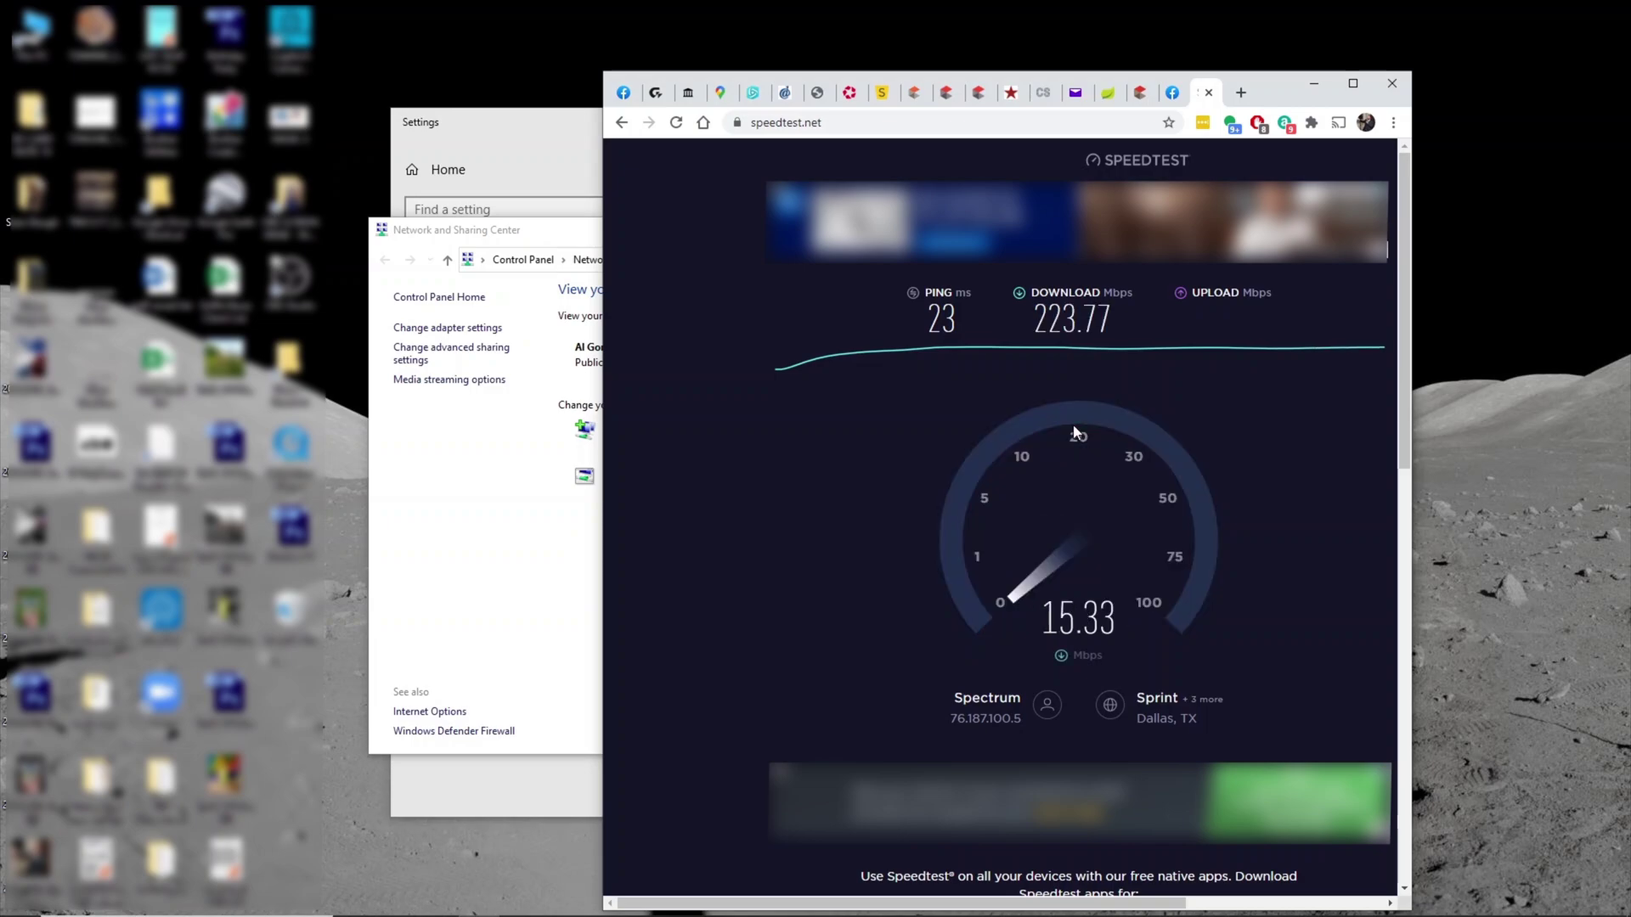
left_click(1391, 83)
Show the Bluetooth devices in Windows Settings from the hidden system tray icons.
mouse_move(1062, 913)
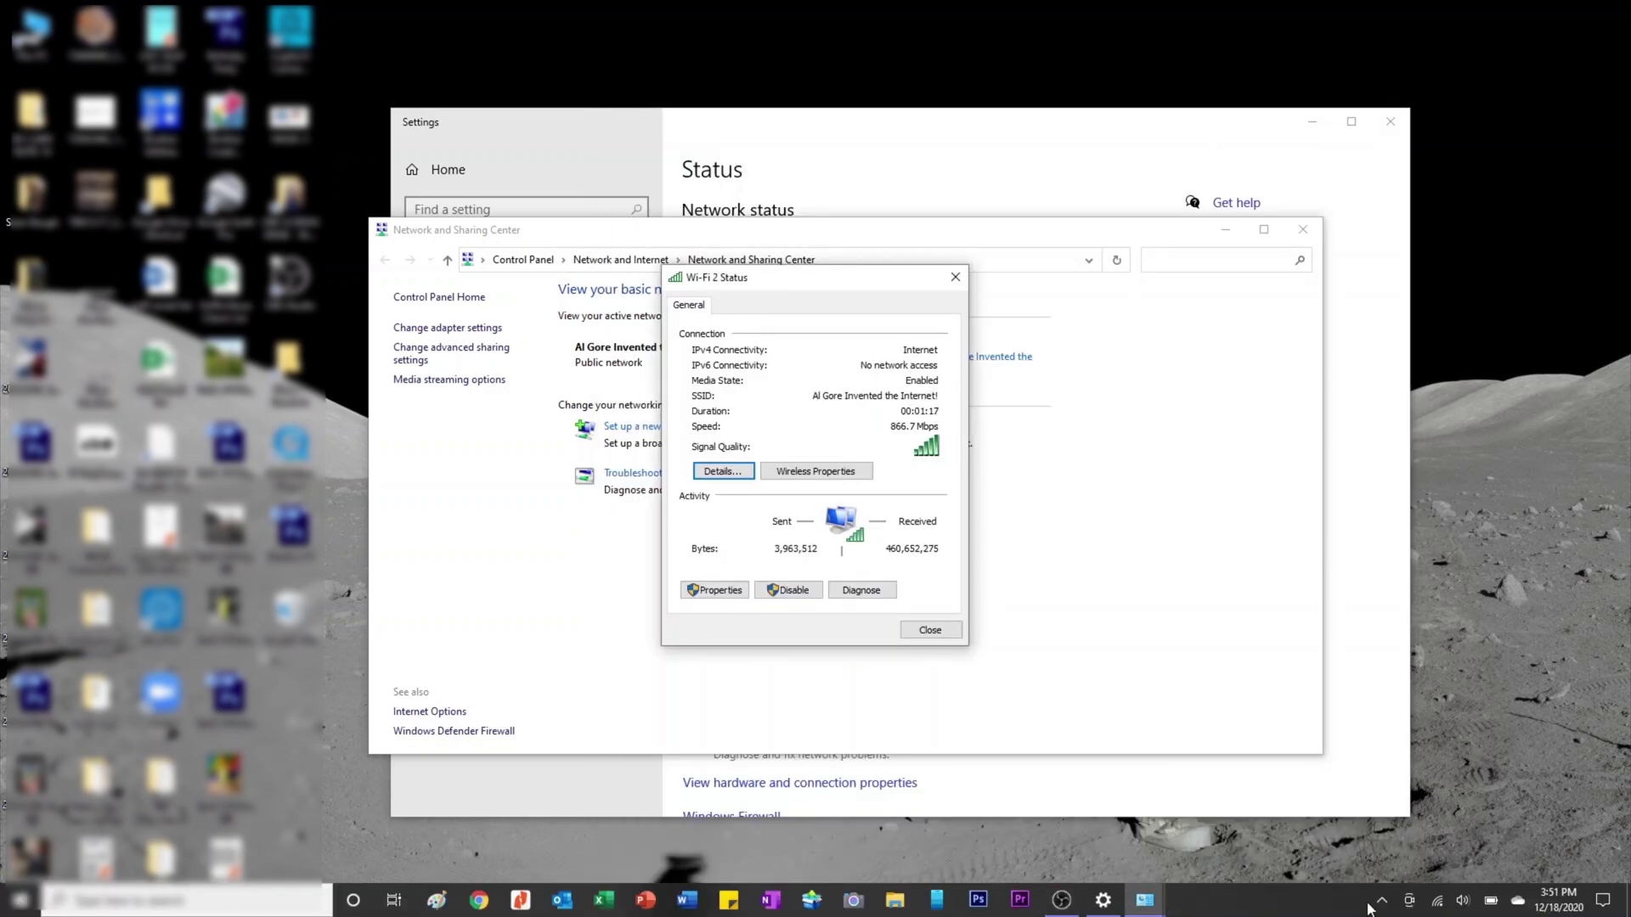
left_click(1257, 902)
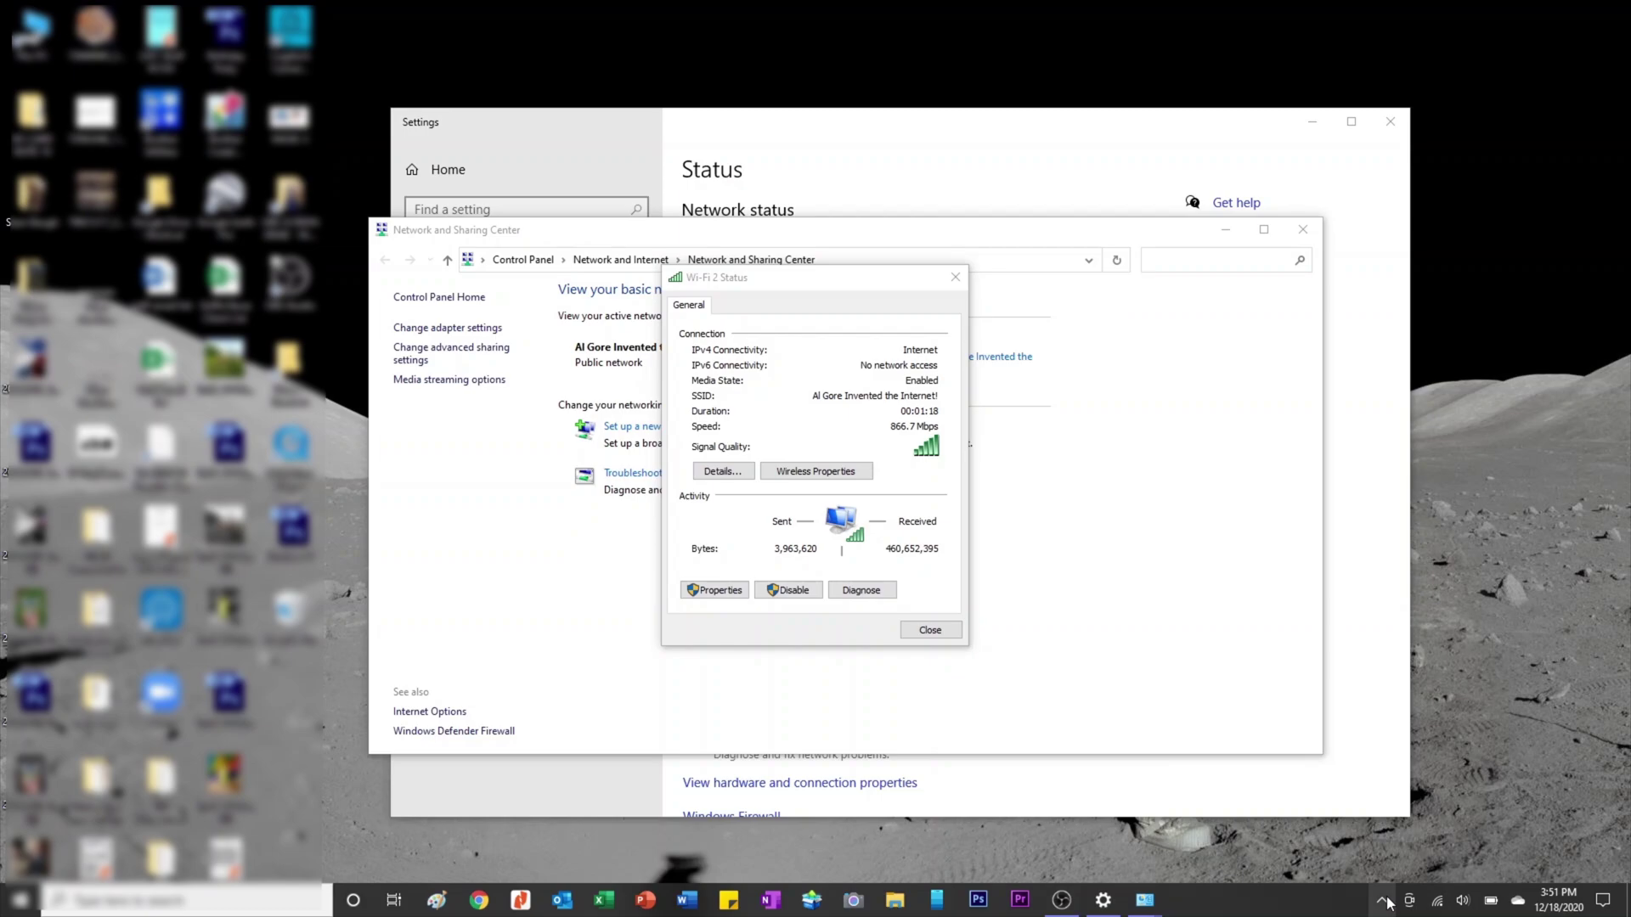
left_click(1385, 900)
right_click(1416, 798)
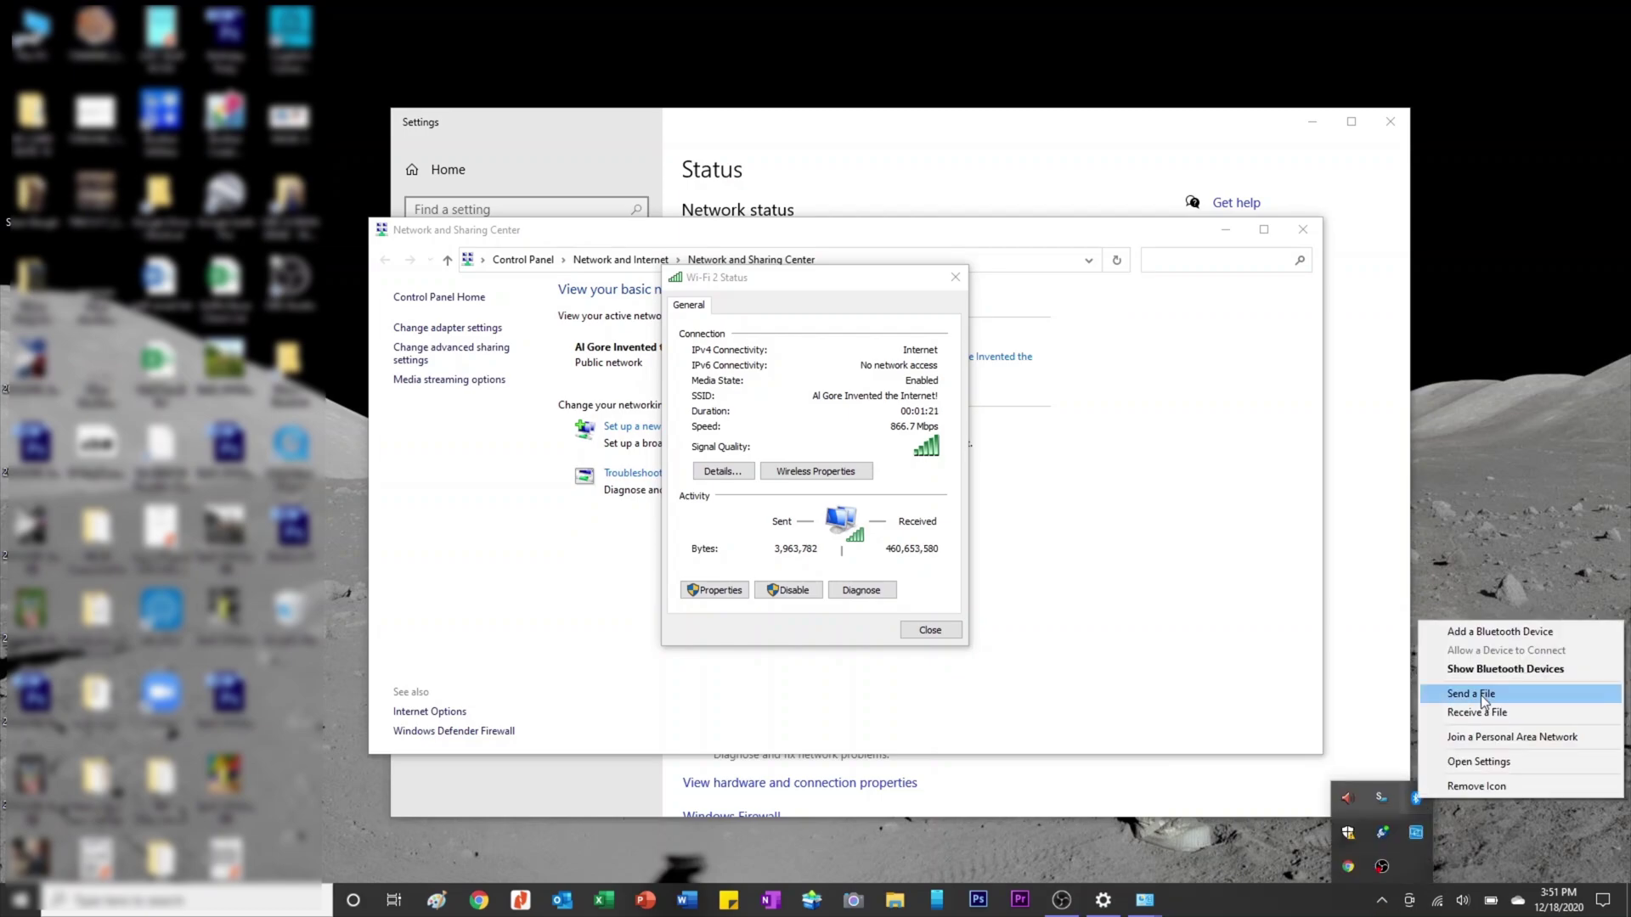
left_click(1495, 671)
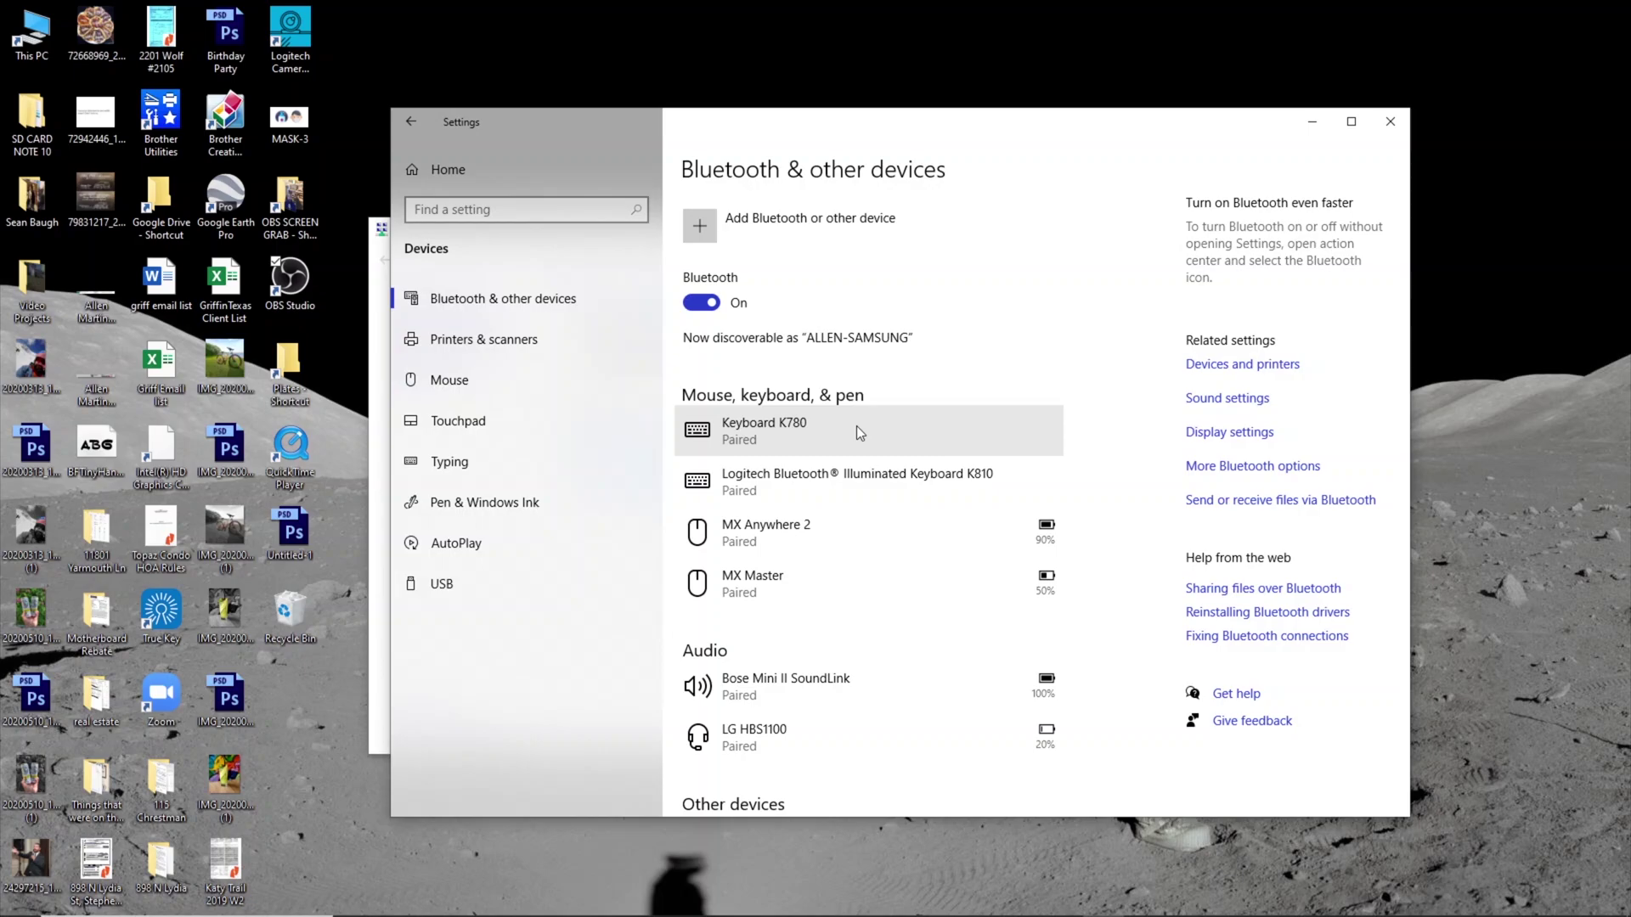
Try to remove the paired Keyboard K780 and Logitech Bluetooth Illuminated Keyboard K810, confirming each removal.
left_click(856, 425)
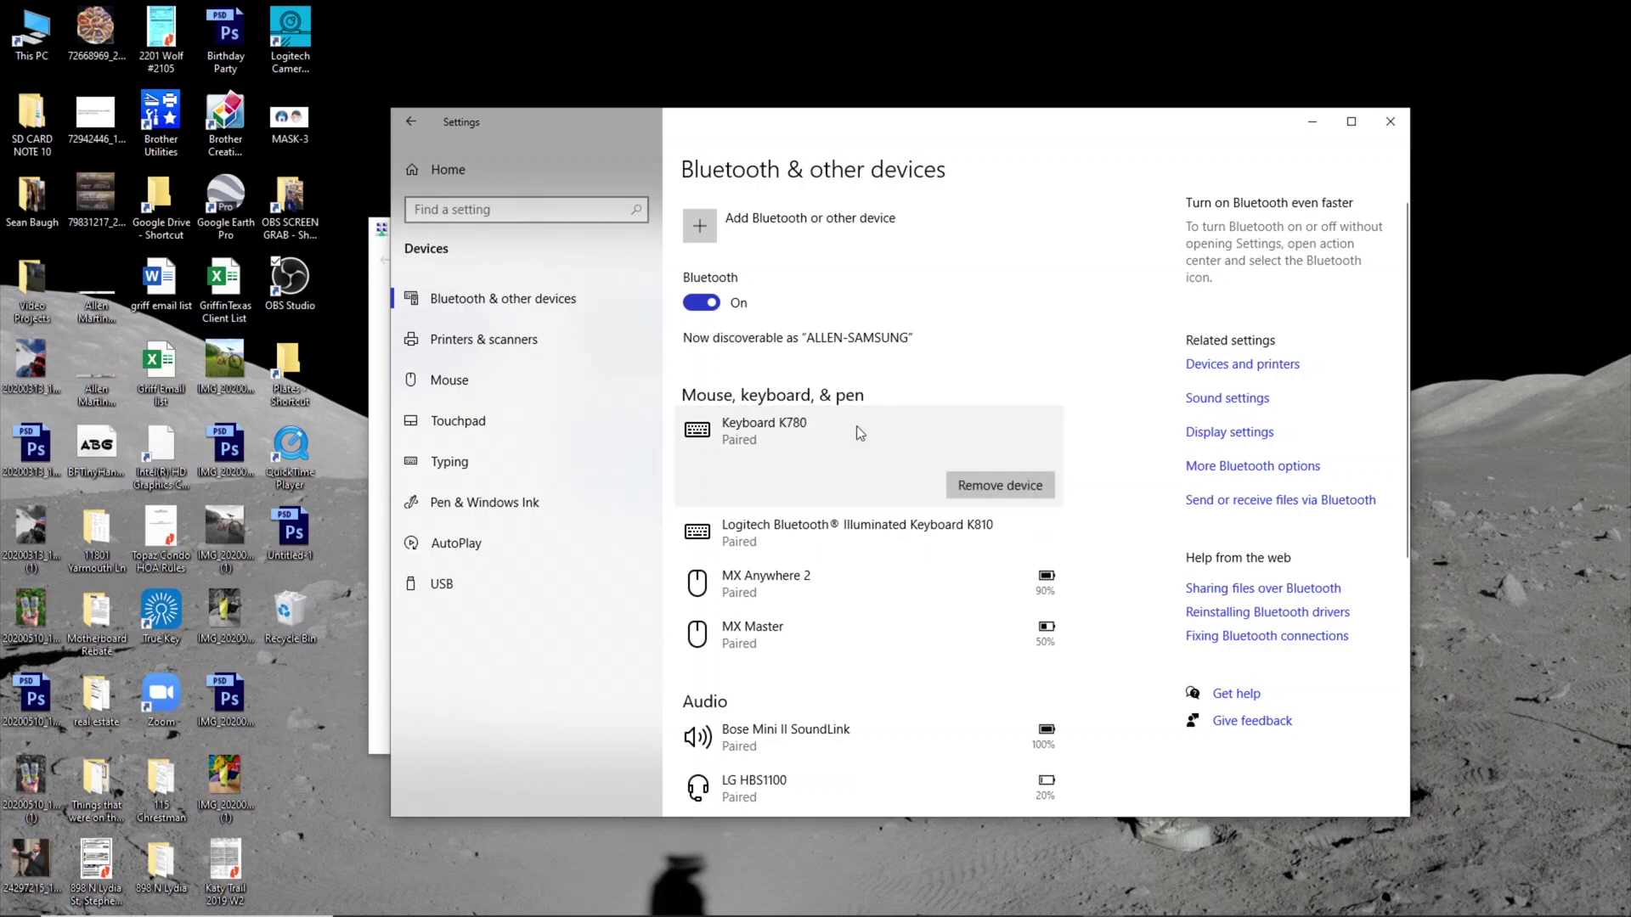
left_click(981, 485)
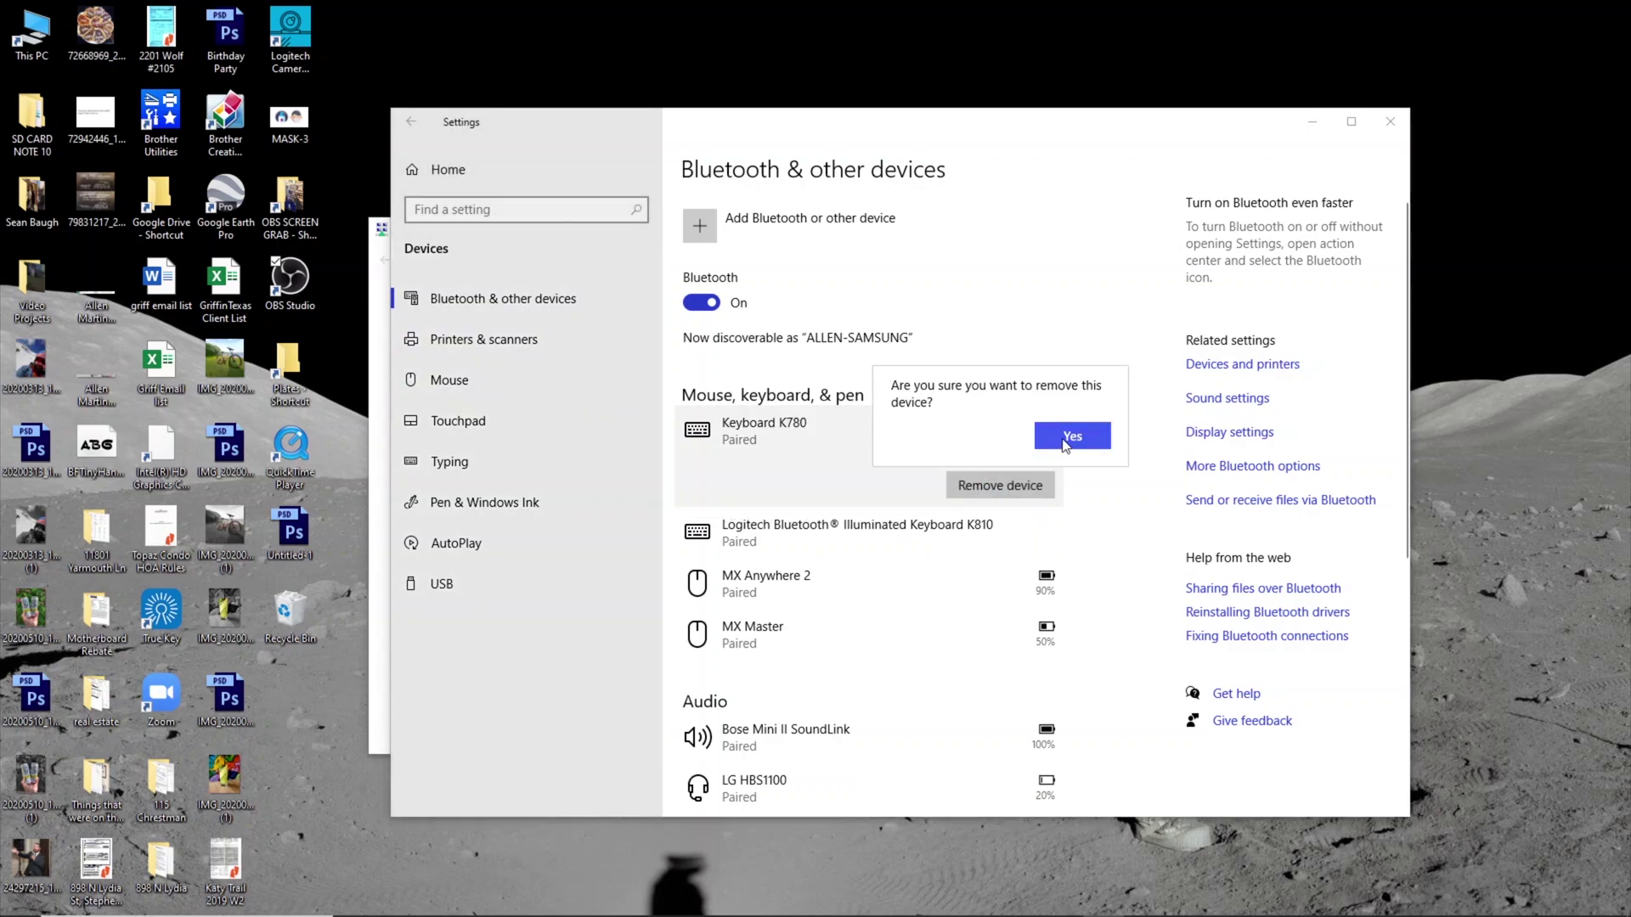
left_click(1068, 438)
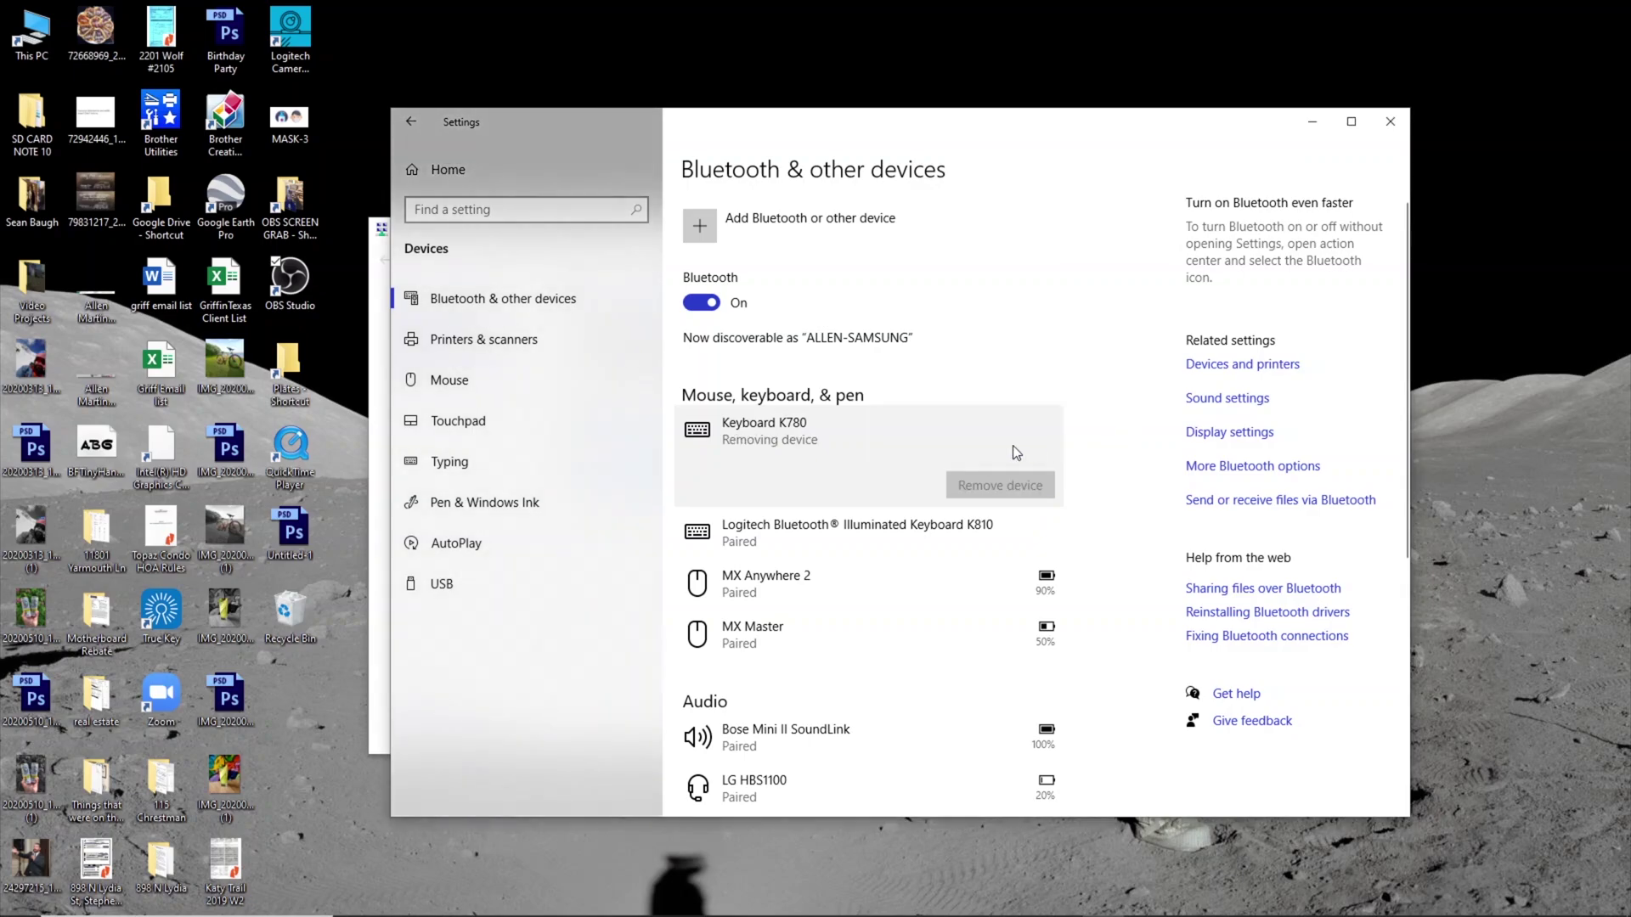
left_click(939, 535)
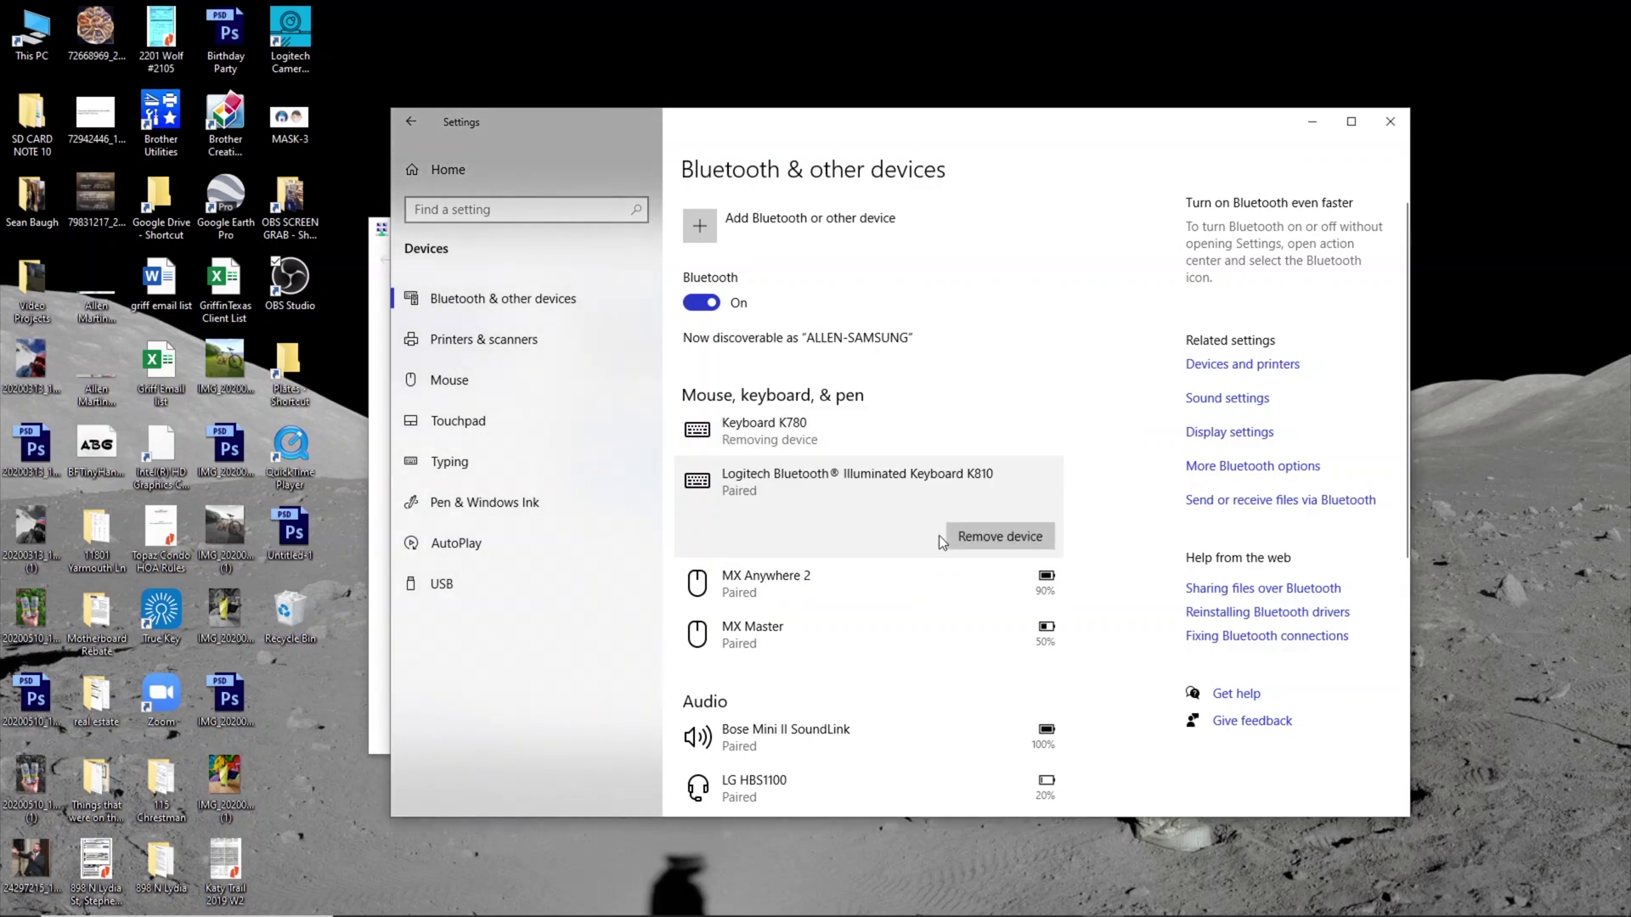
left_click(970, 545)
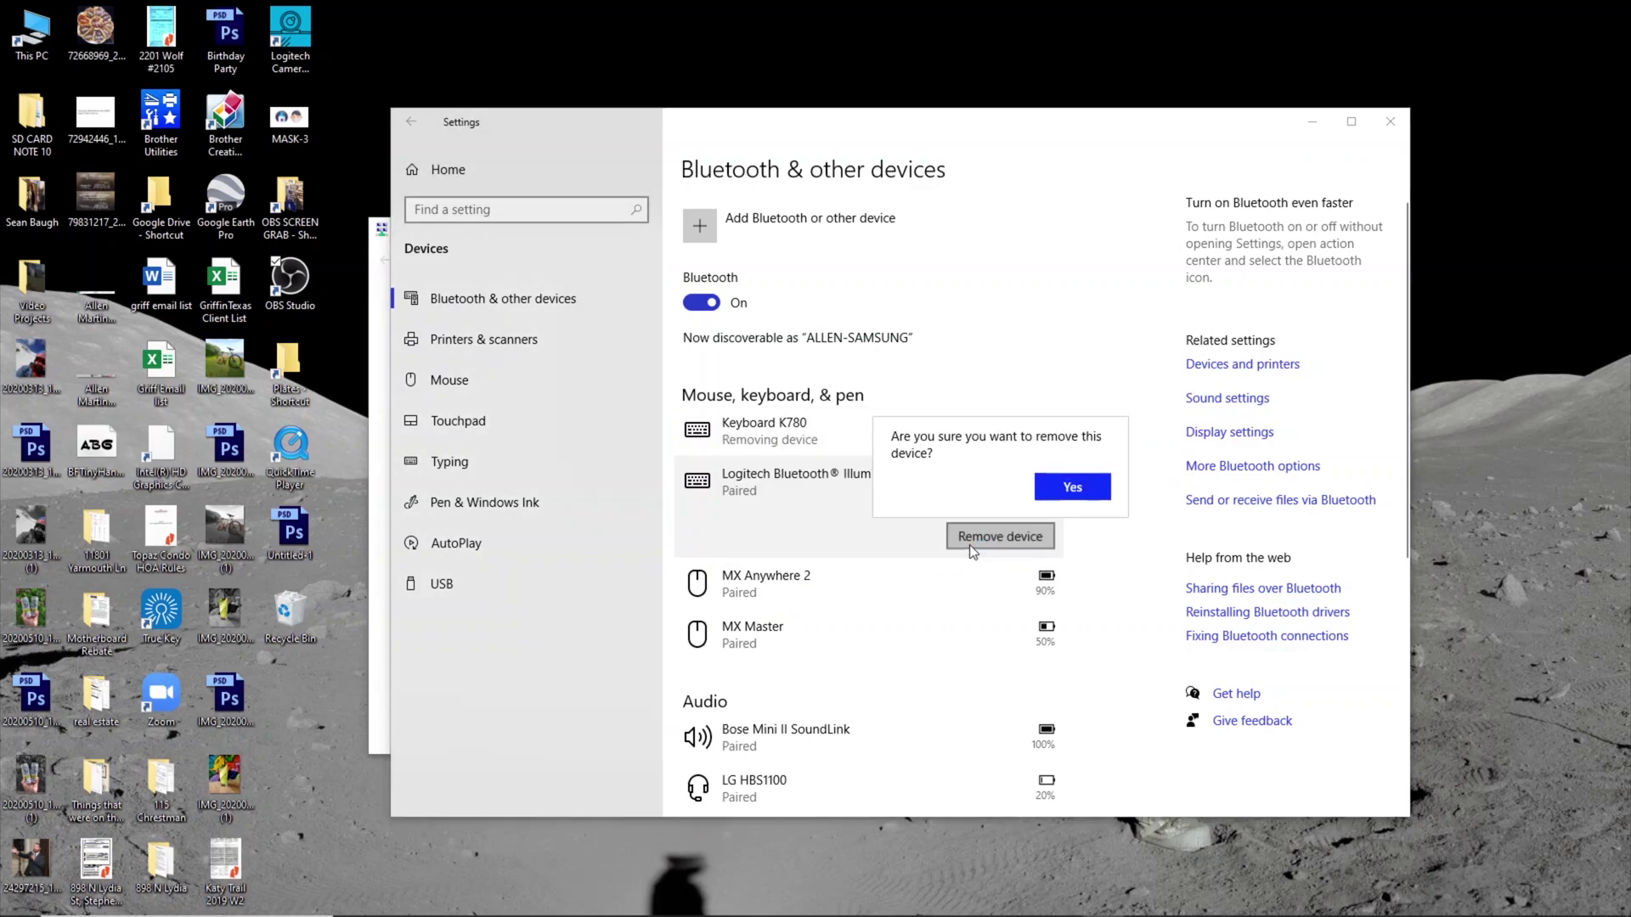
left_click(1090, 485)
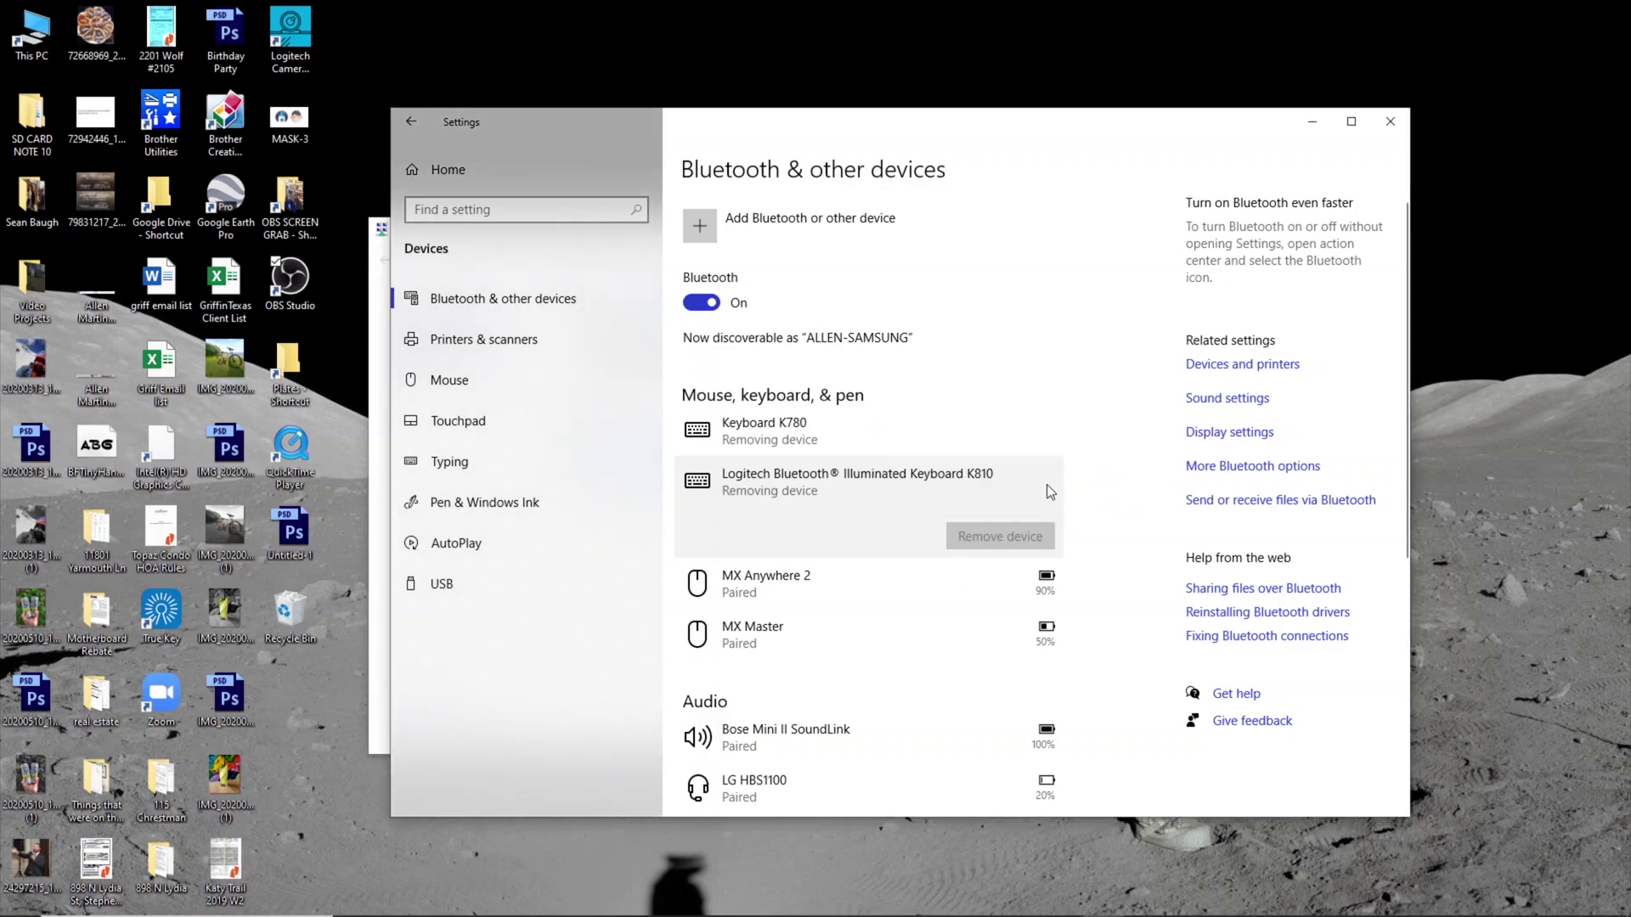
Try to remove the paired MX Anywhere 2 and MX Master mice from the Bluetooth devices.
left_click(844, 595)
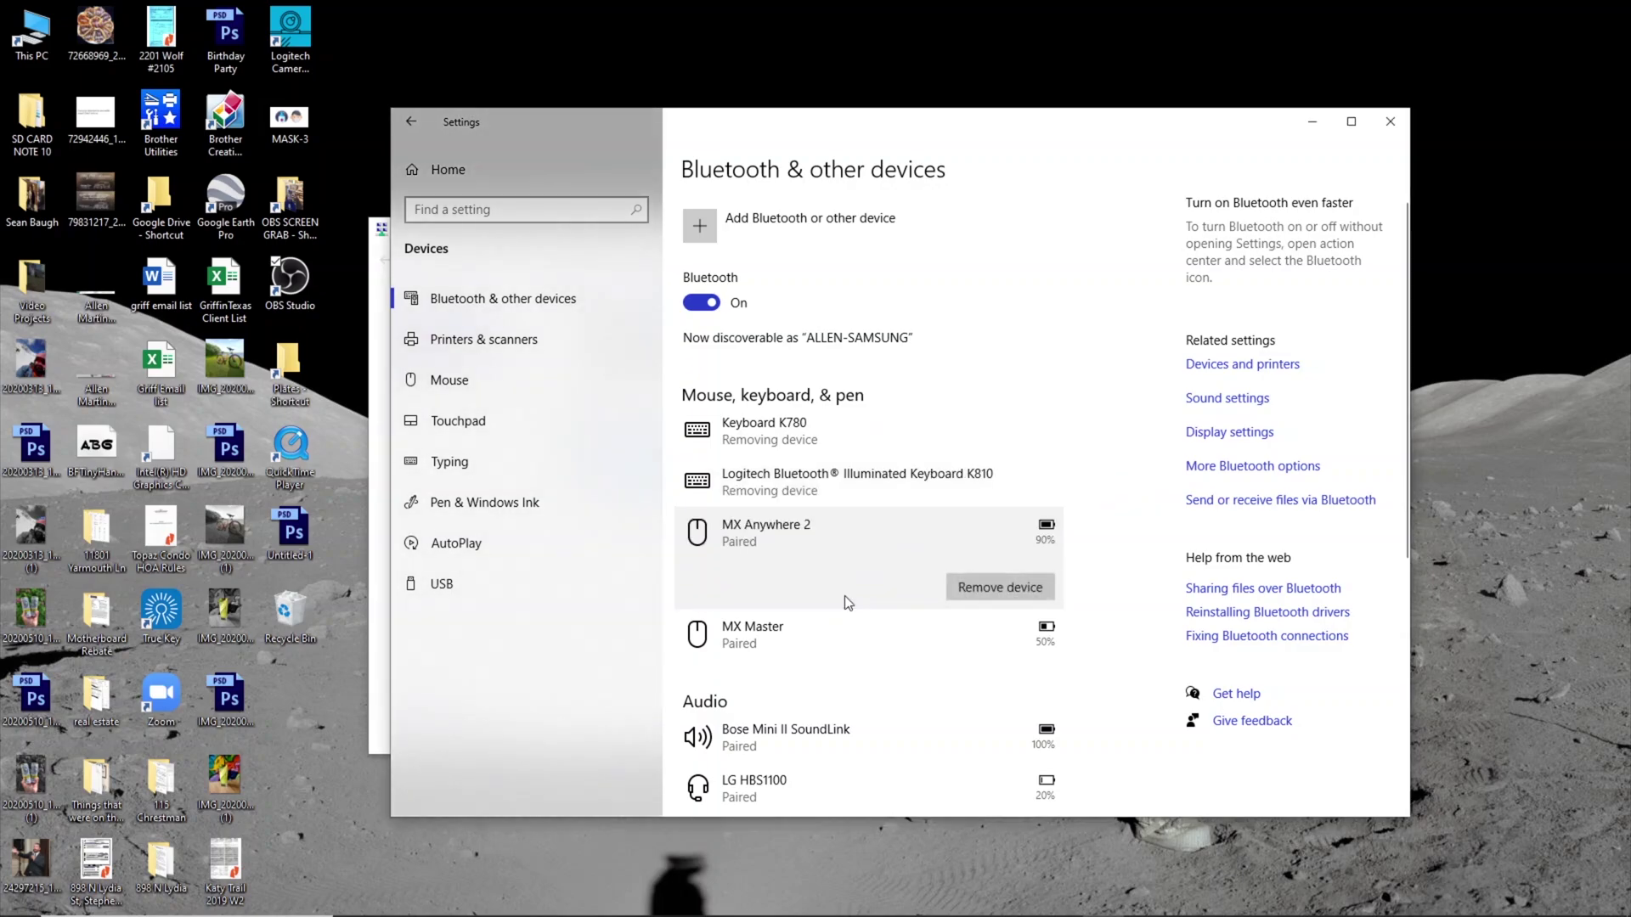
left_click(988, 589)
left_click(1073, 538)
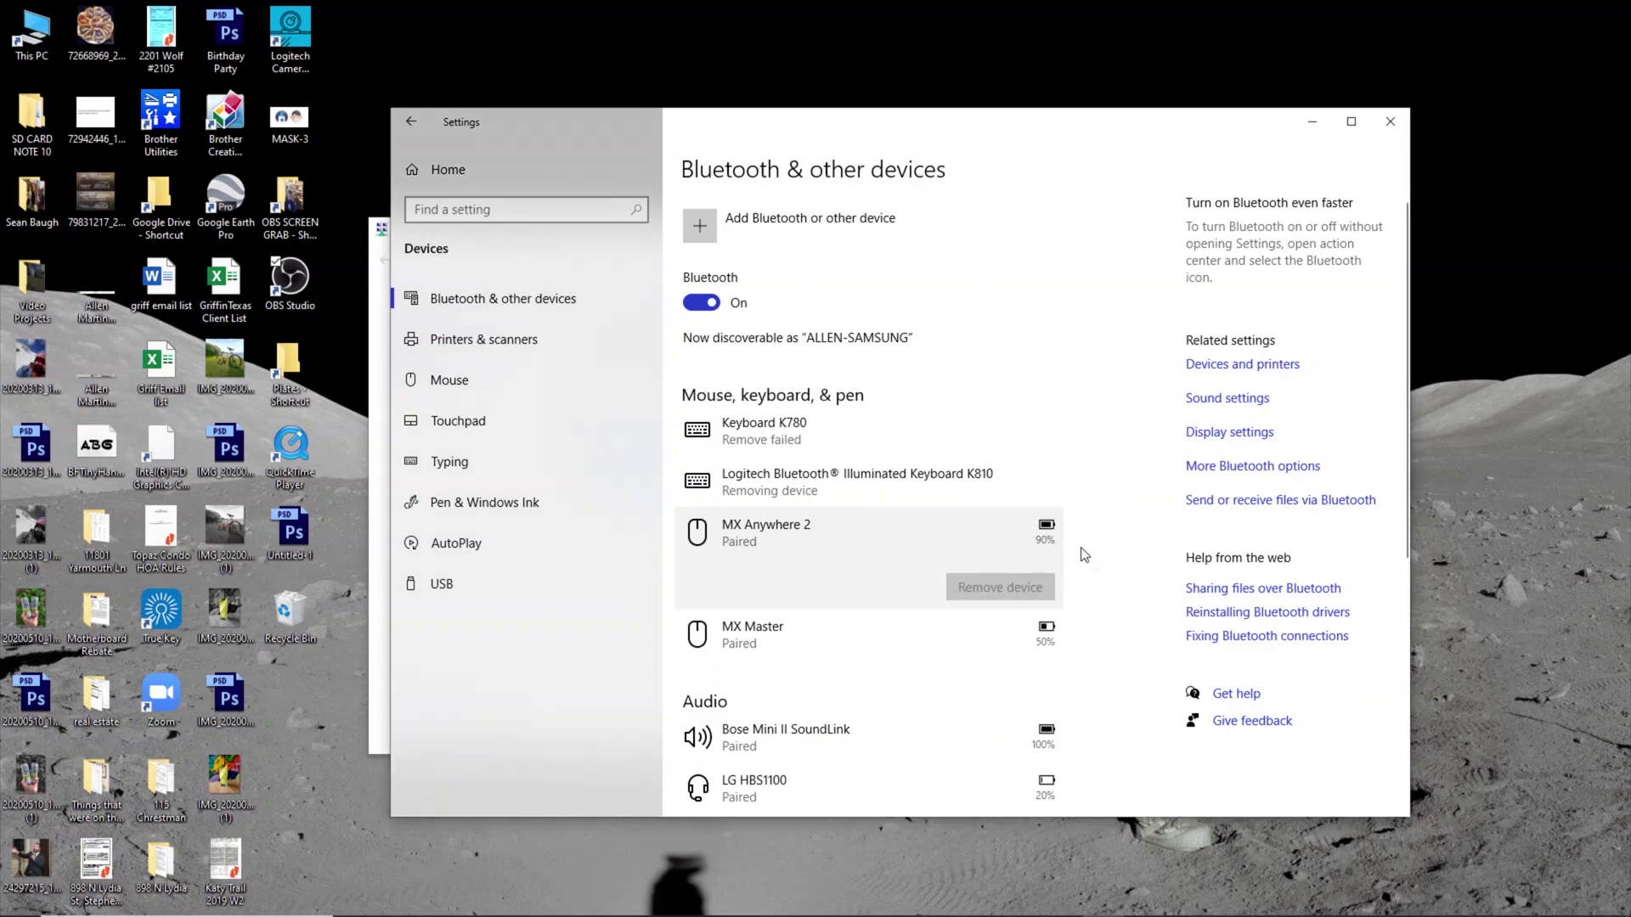
left_click(991, 639)
left_click(1034, 631)
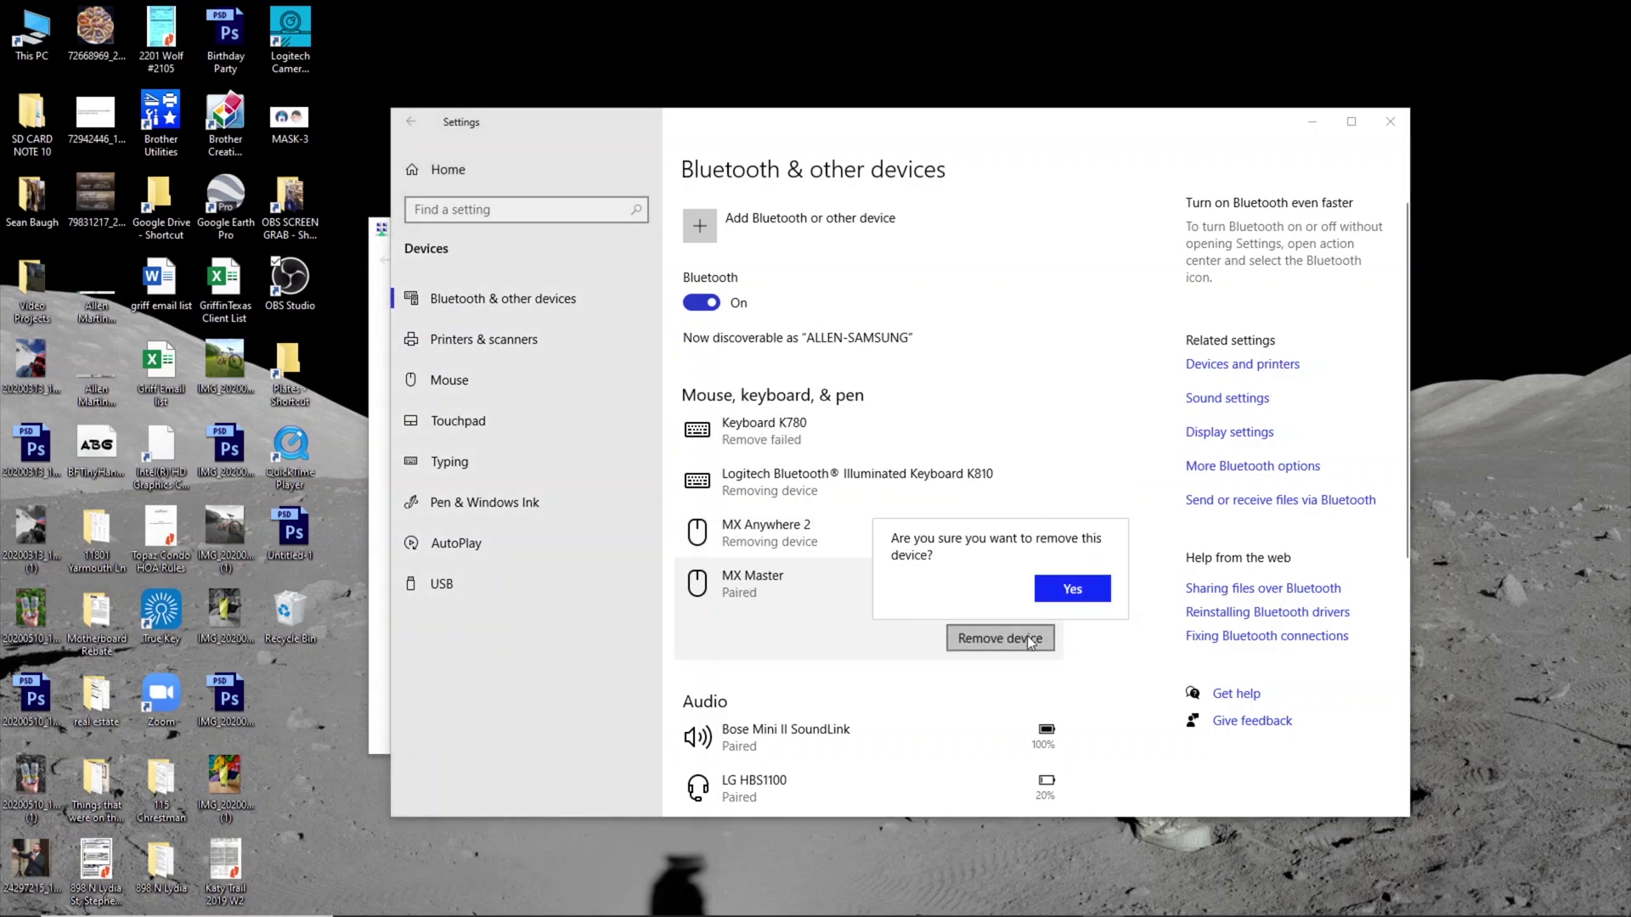
left_click(945, 732)
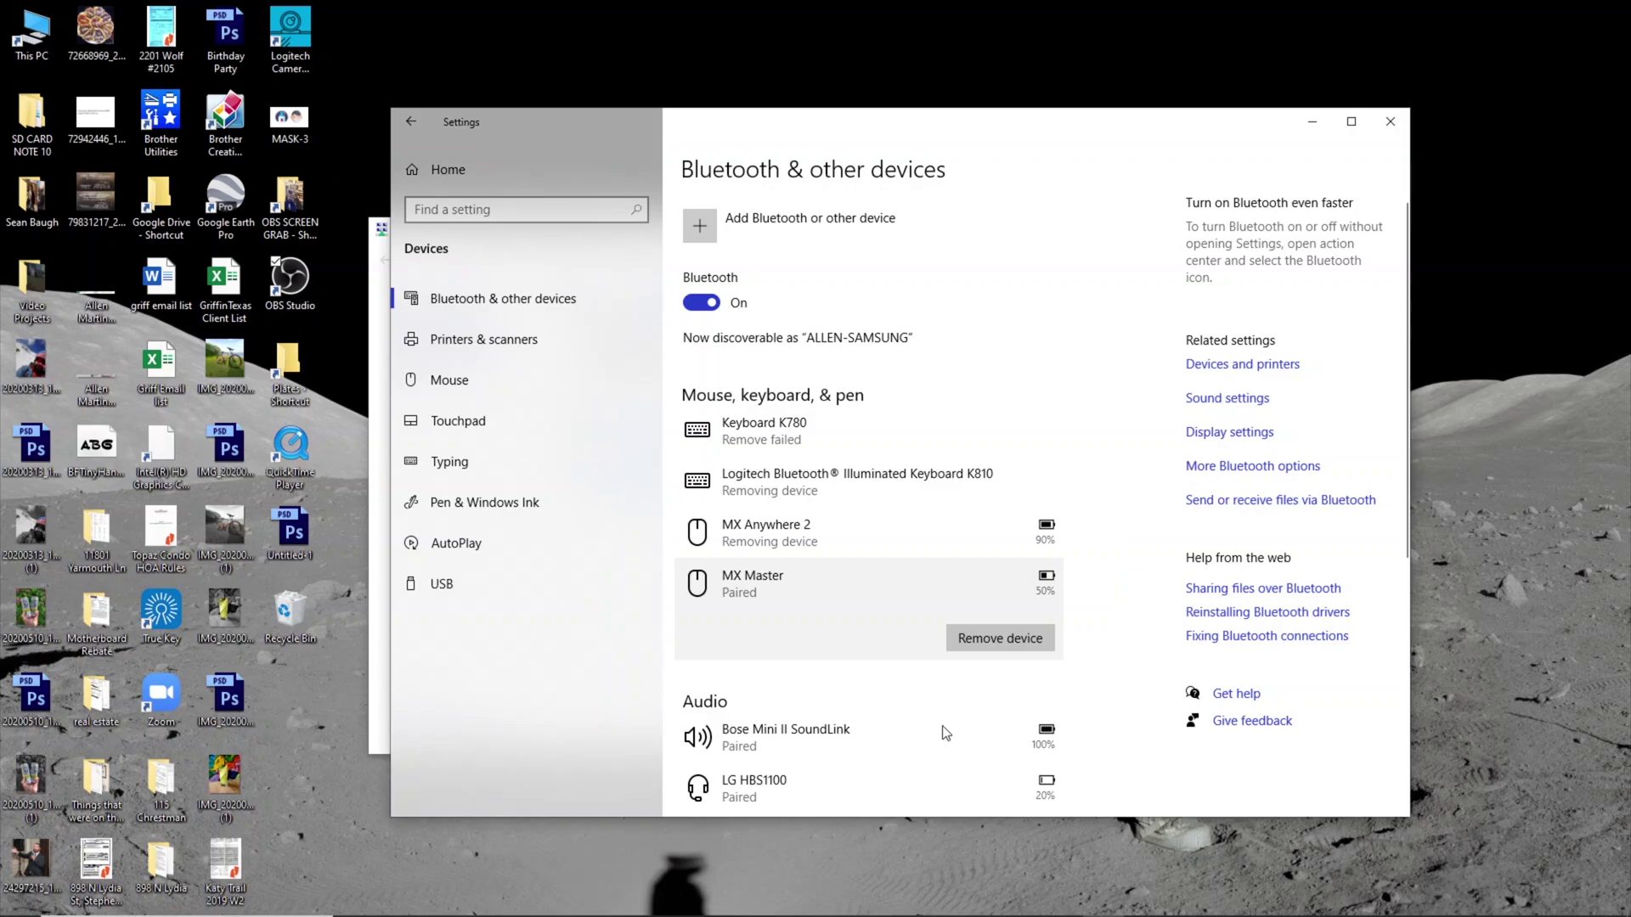
Try to remove the Bose Mini II SoundLink and LG HBS1100 audio devices, confirming each removal.
left_click(943, 727)
left_click(1032, 787)
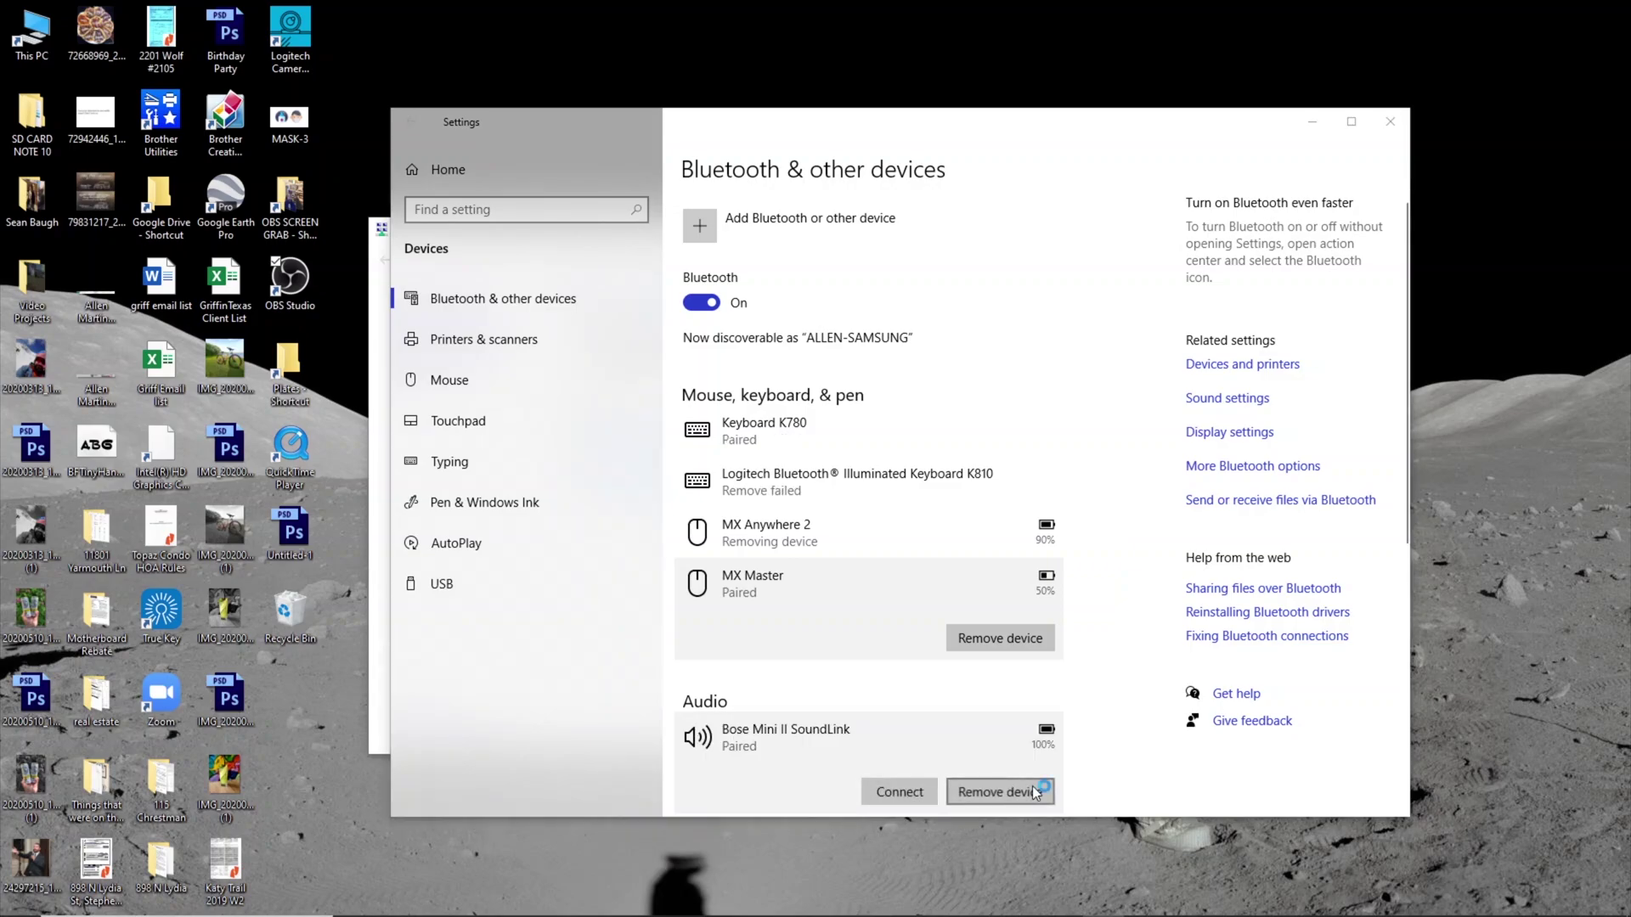
left_click(1068, 736)
scroll(1072, 742, "down", 1)
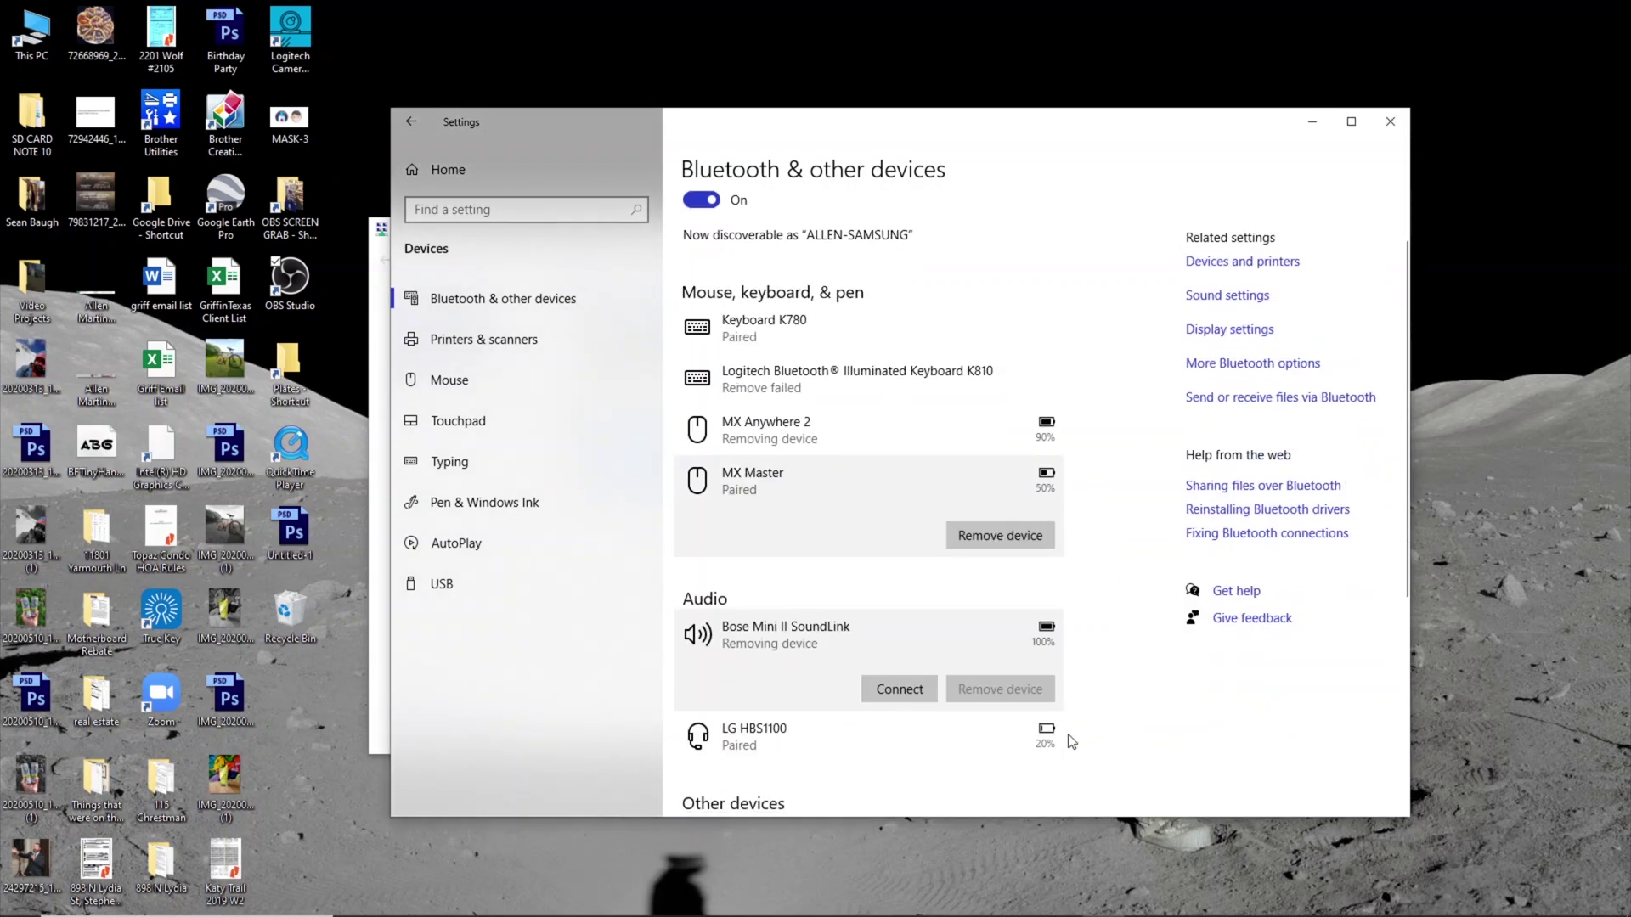
left_click(951, 727)
left_click(1021, 737)
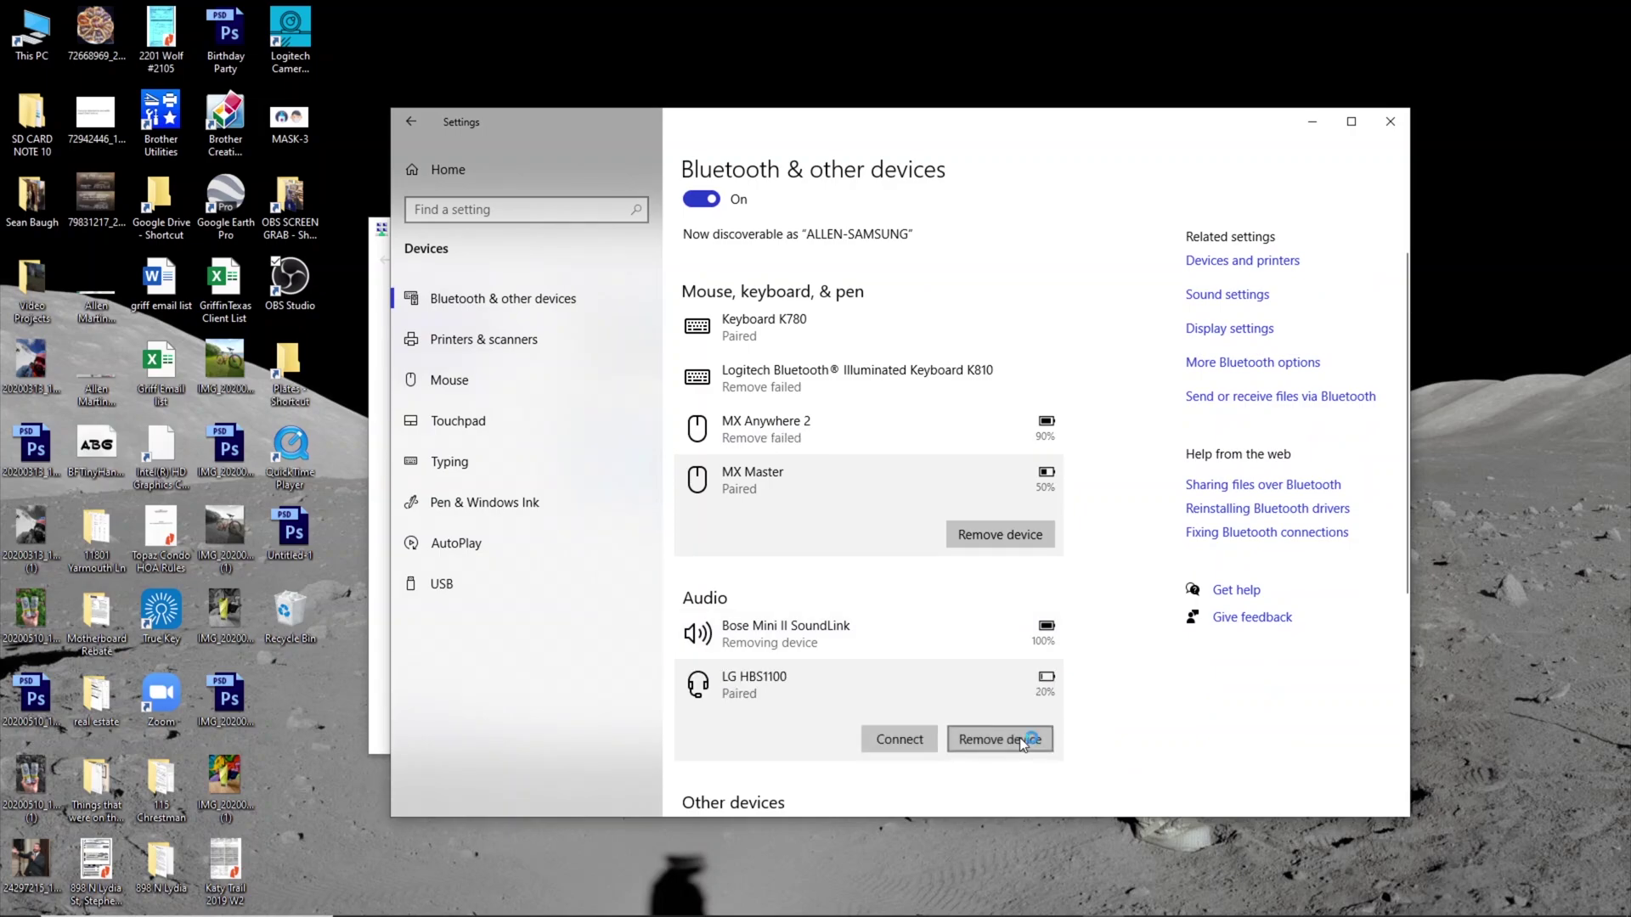
left_click(1069, 690)
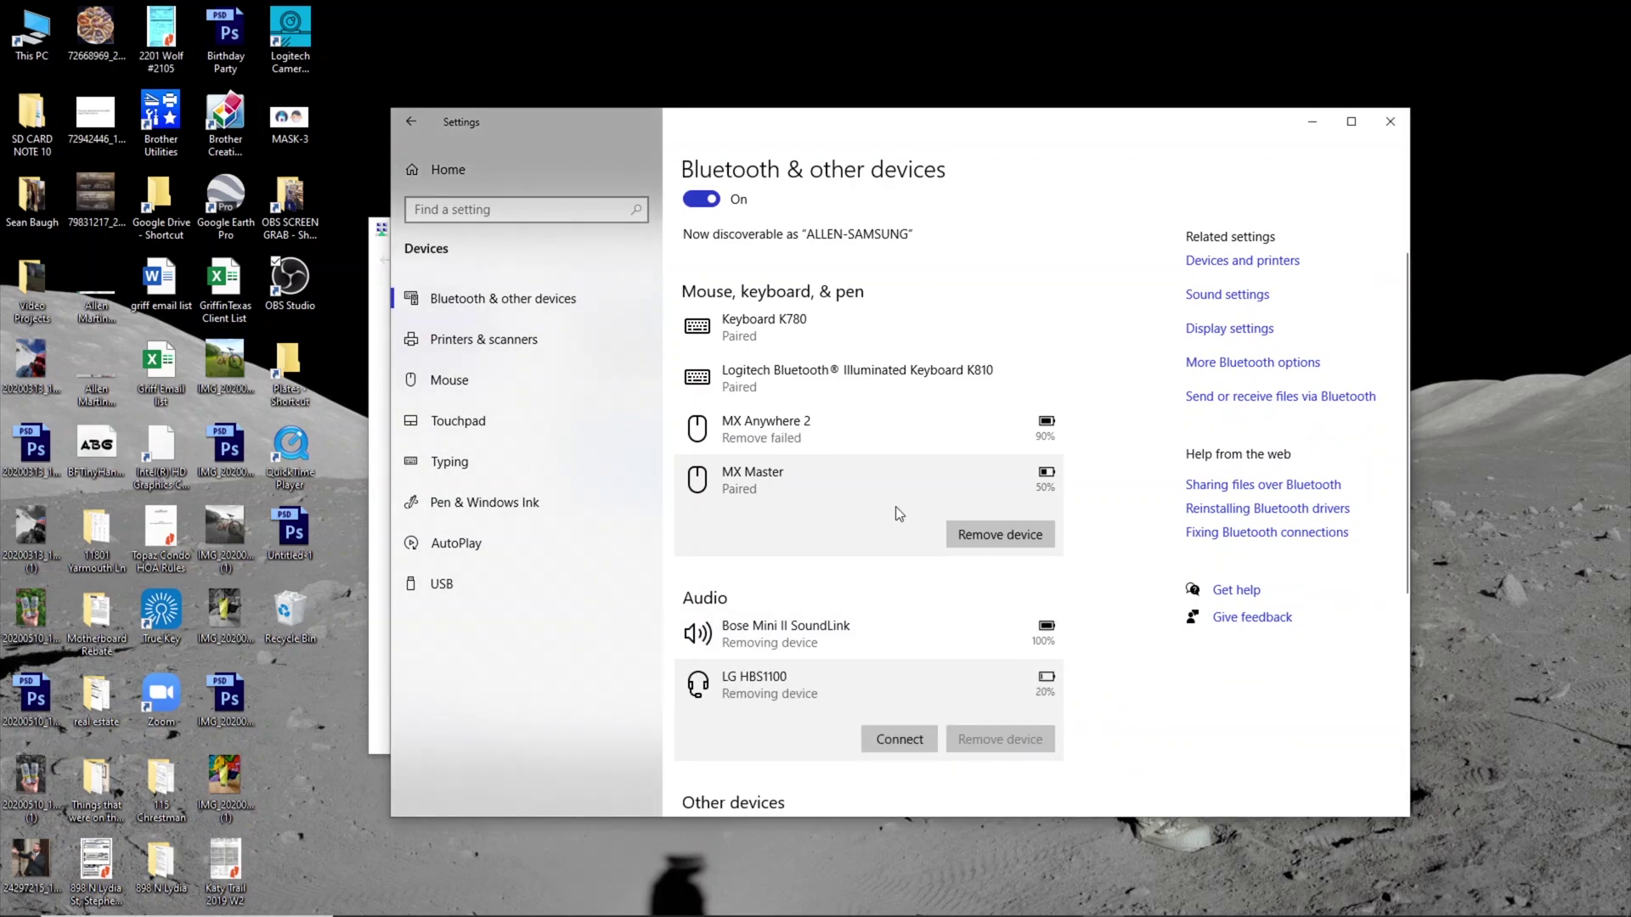
Add the MX Master mouse as a new Bluetooth device and finish the pairing.
scroll(895, 506, "up", 2)
left_click(738, 223)
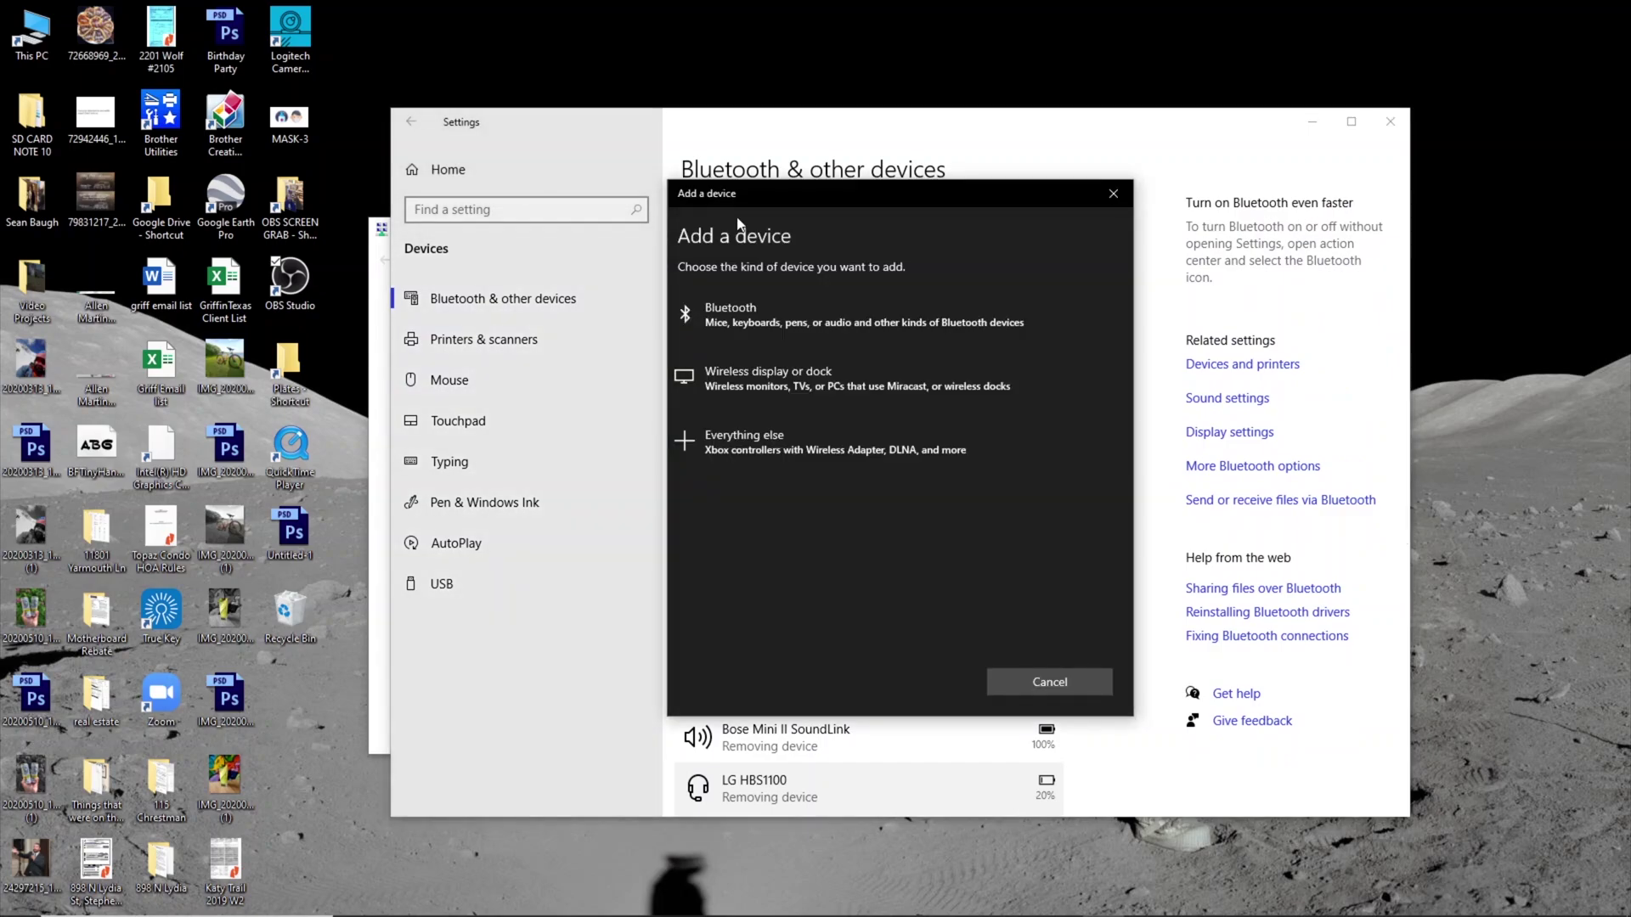
left_click(742, 291)
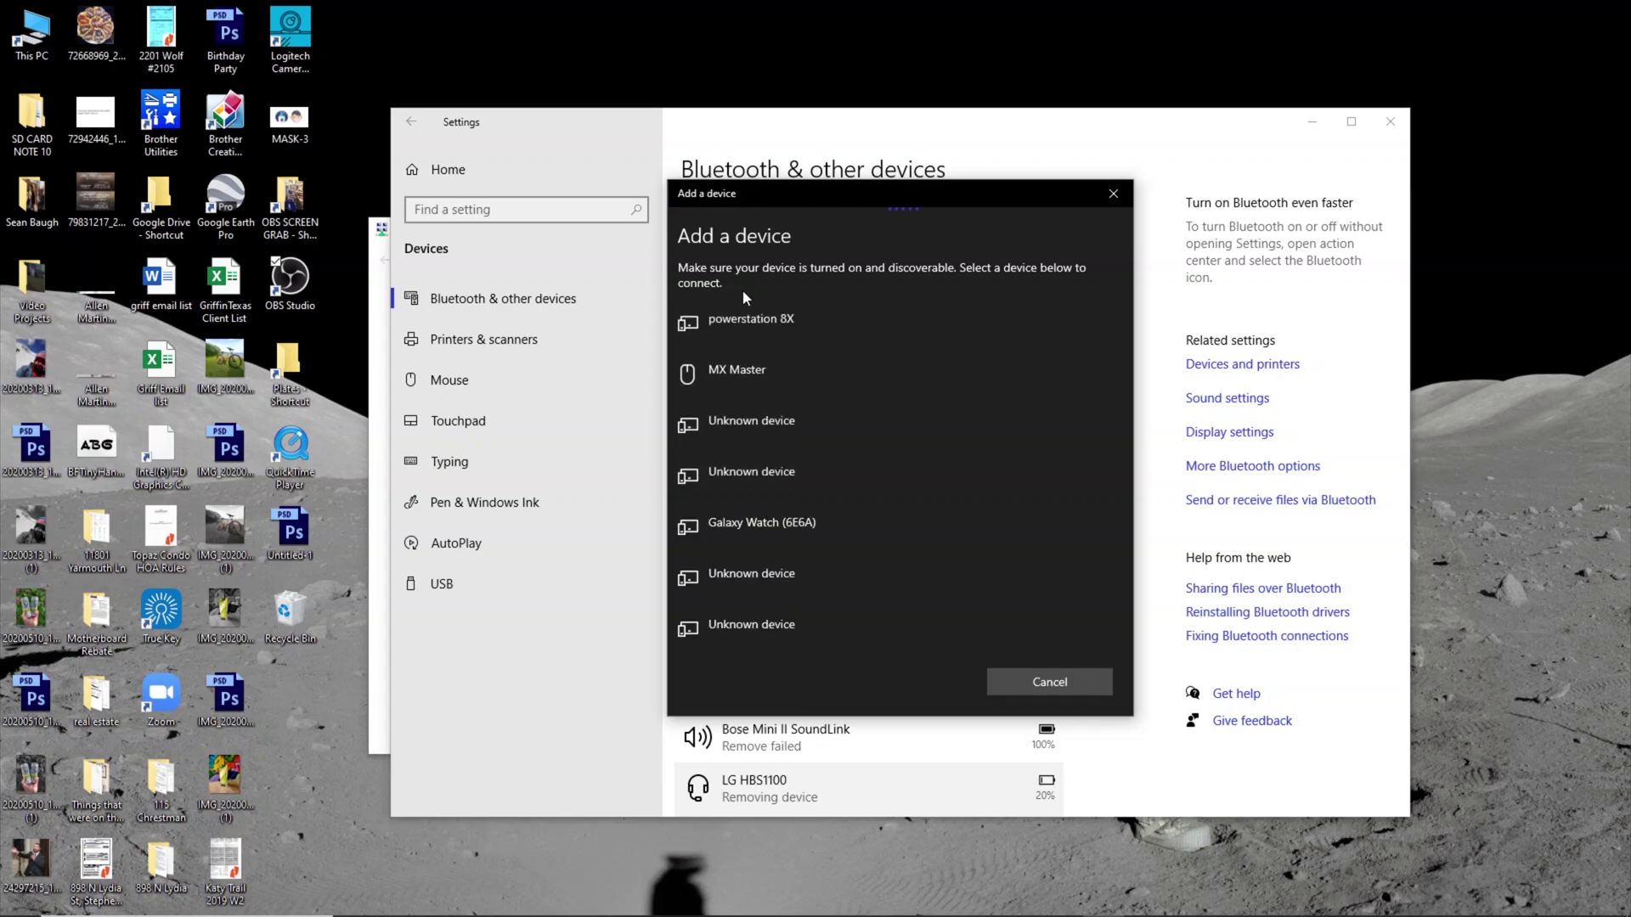
left_click(731, 376)
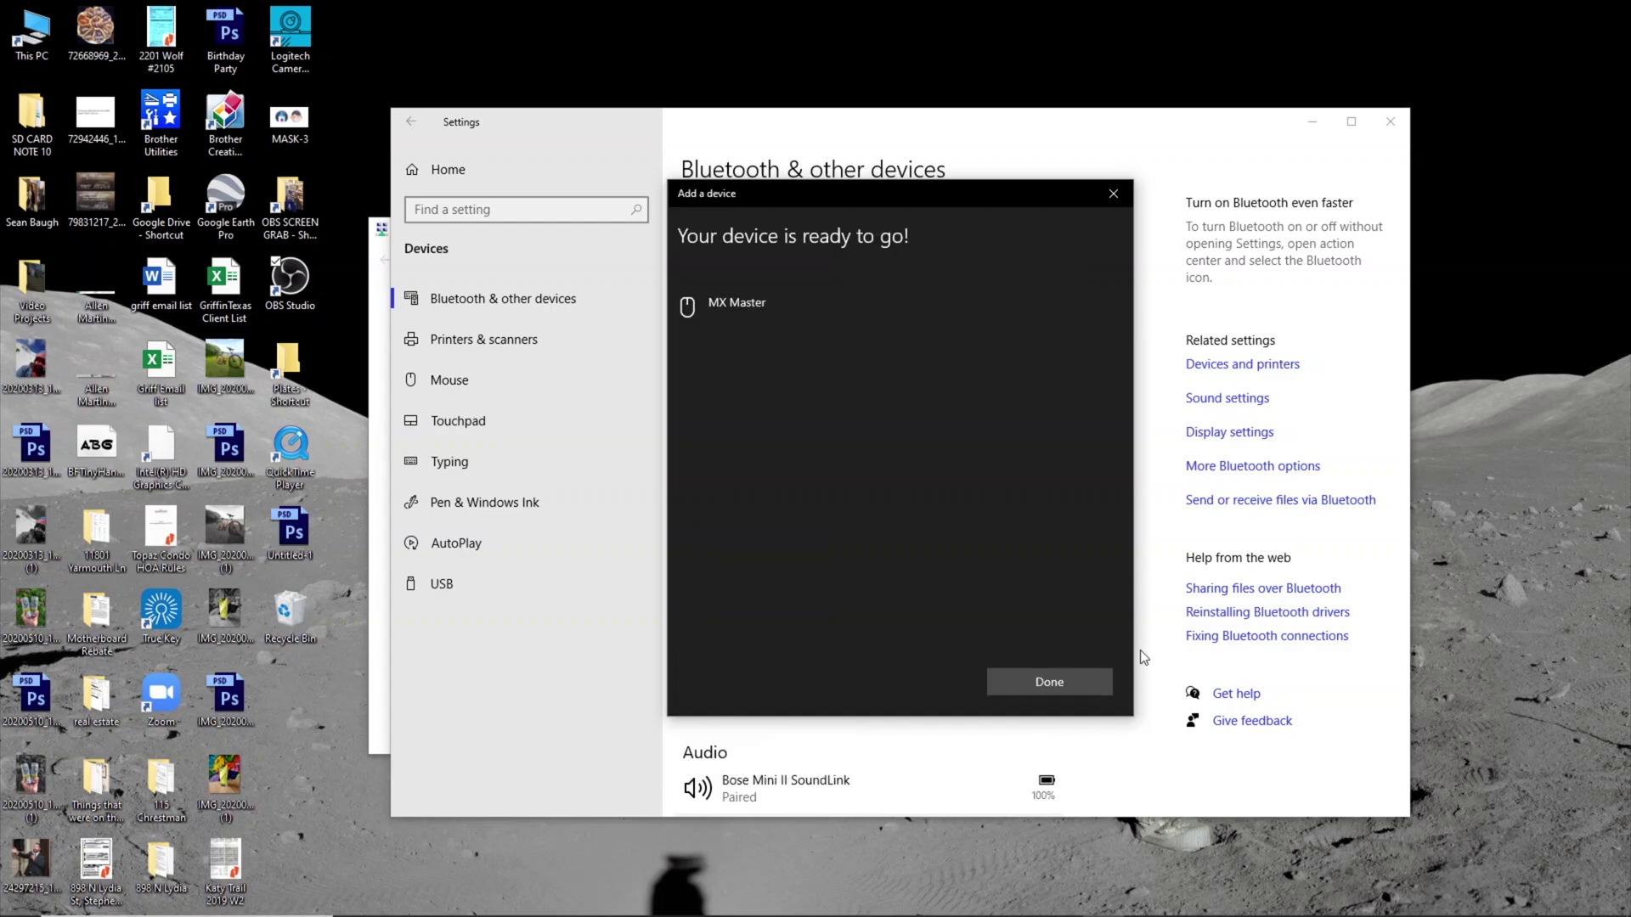
left_click(1049, 684)
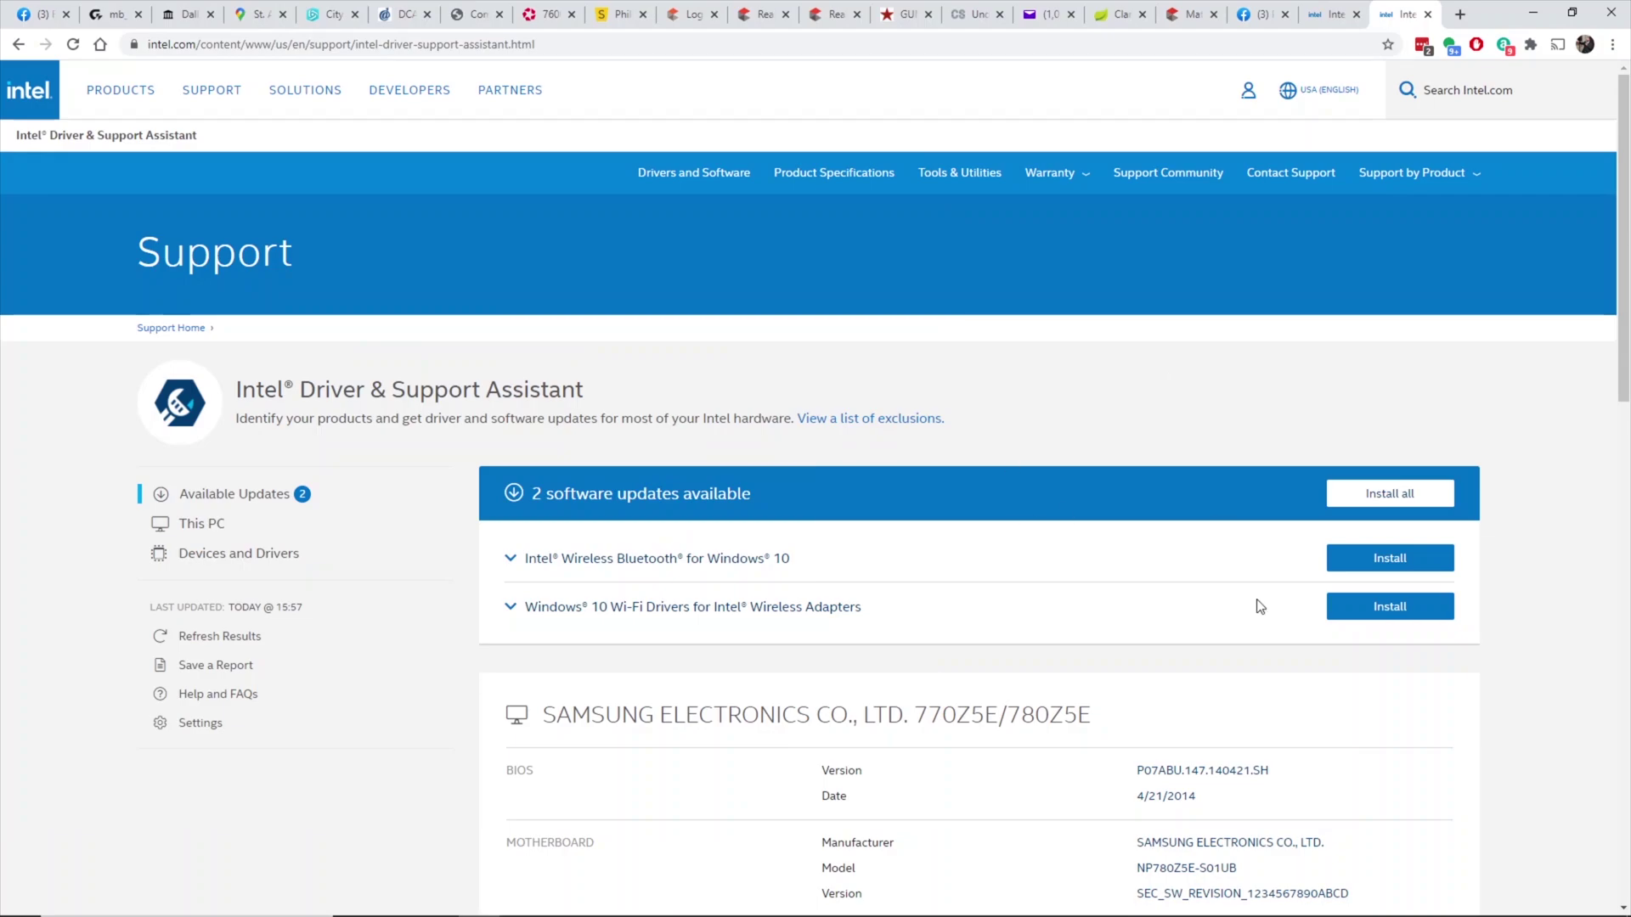
Start the Intel Wireless Bluetooth for Windows 10 update, approve the upgrade to version 22.10.0.2 and launch the setup wizard.
mouse_move(1283, 913)
left_click(1365, 565)
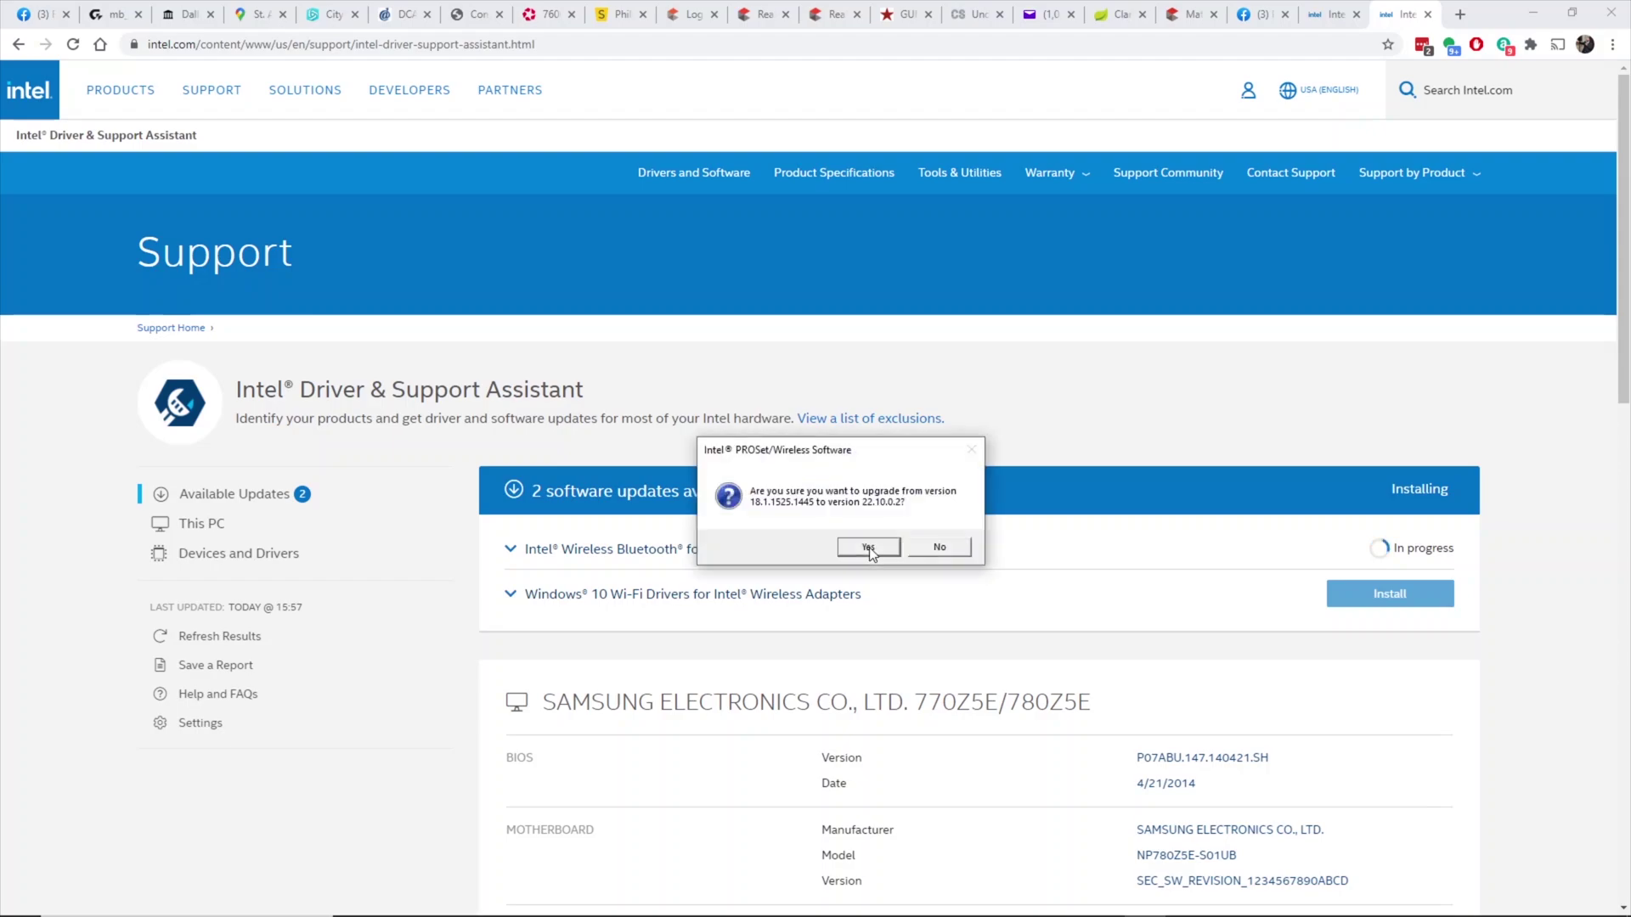
left_click(868, 548)
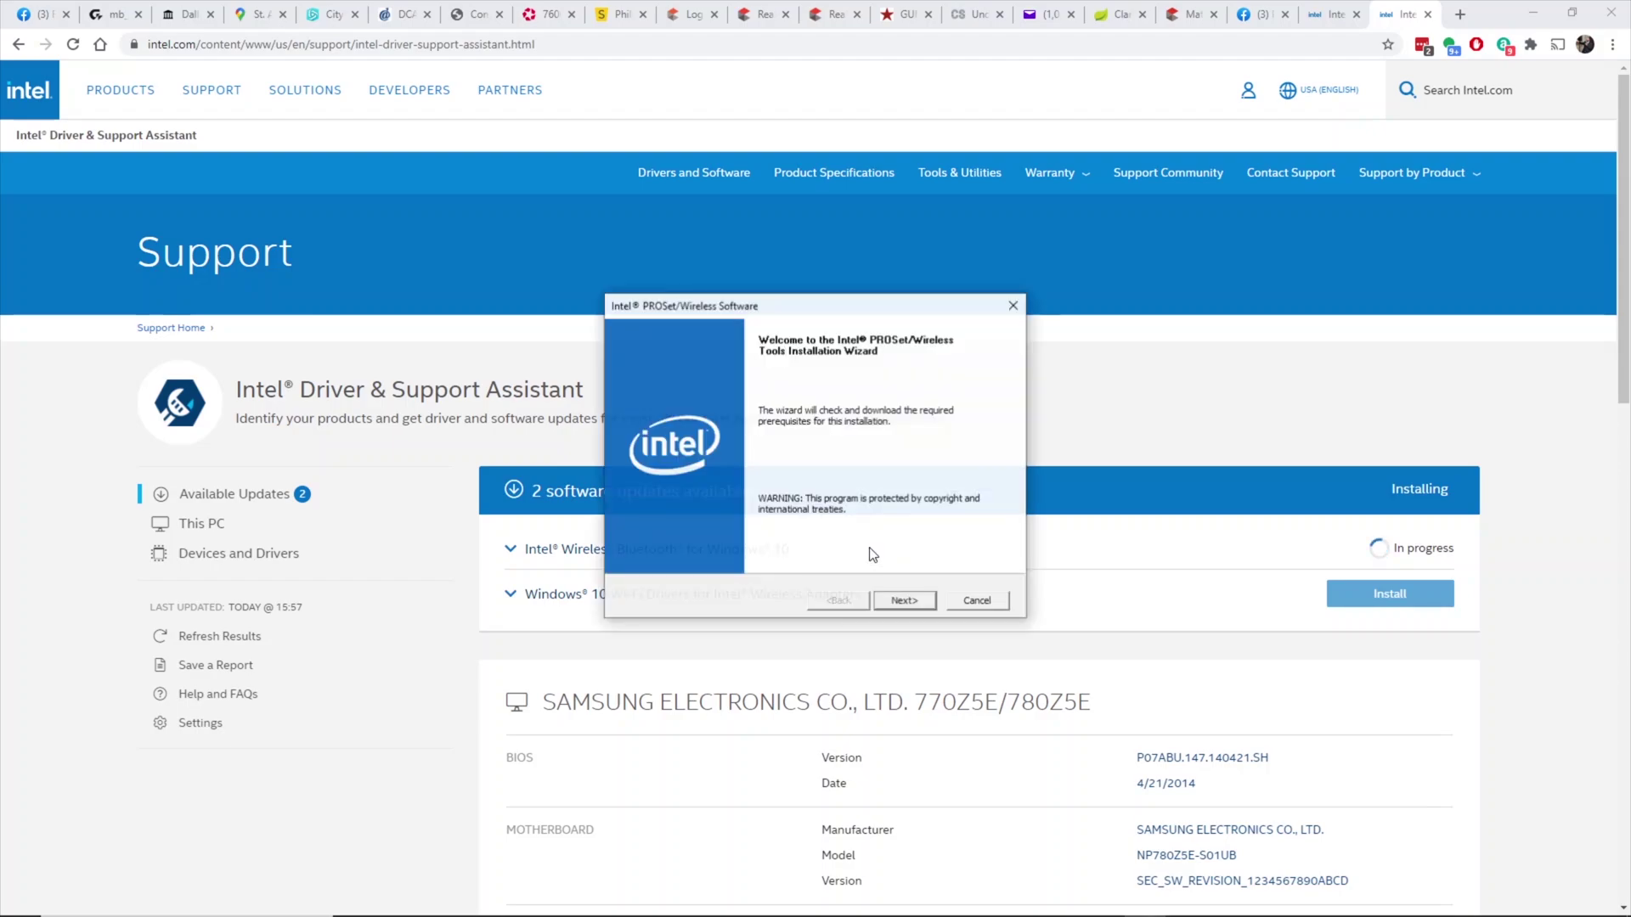
left_click(905, 600)
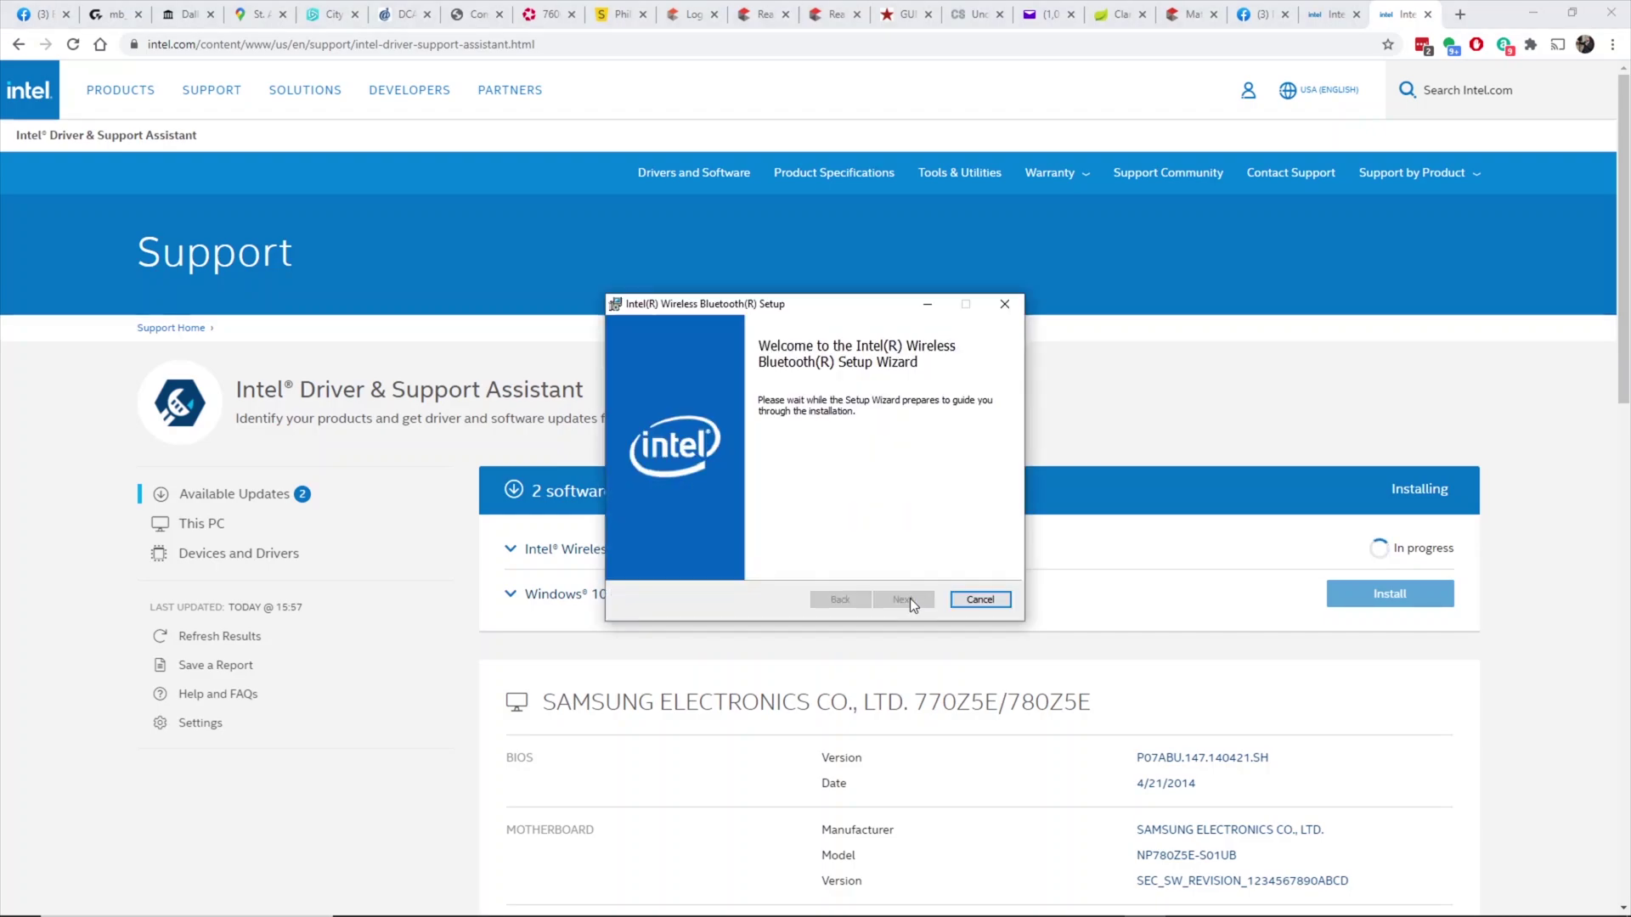
Accept the license agreement in the Intel Wireless Bluetooth setup and install with the Custom setup type.
left_click(903, 600)
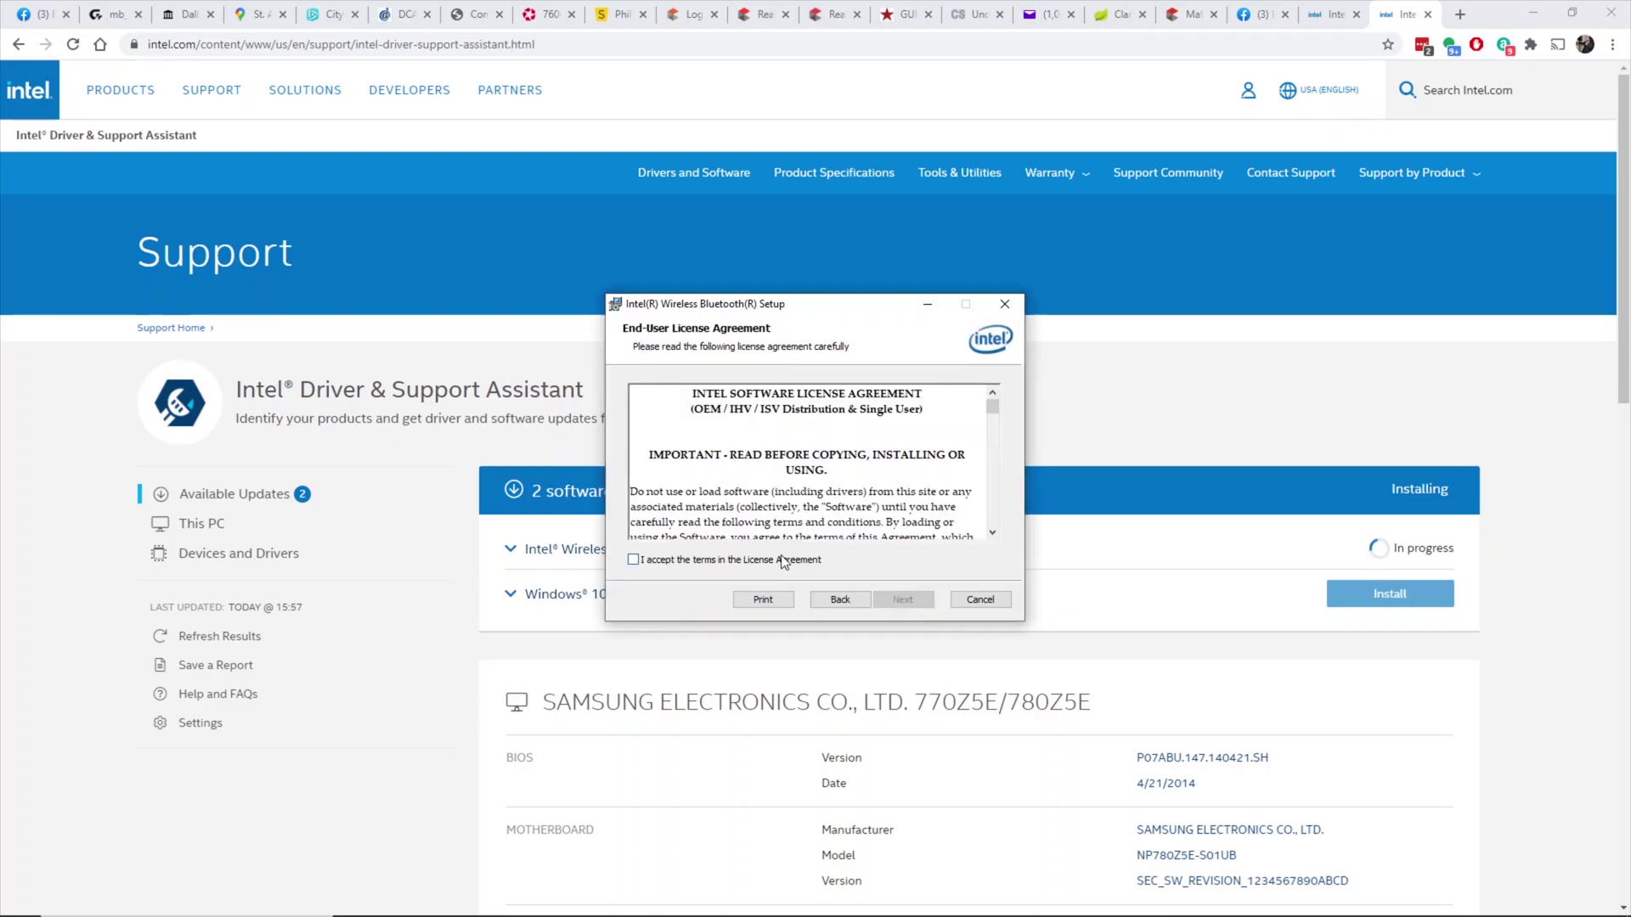
left_click(783, 560)
left_click(893, 600)
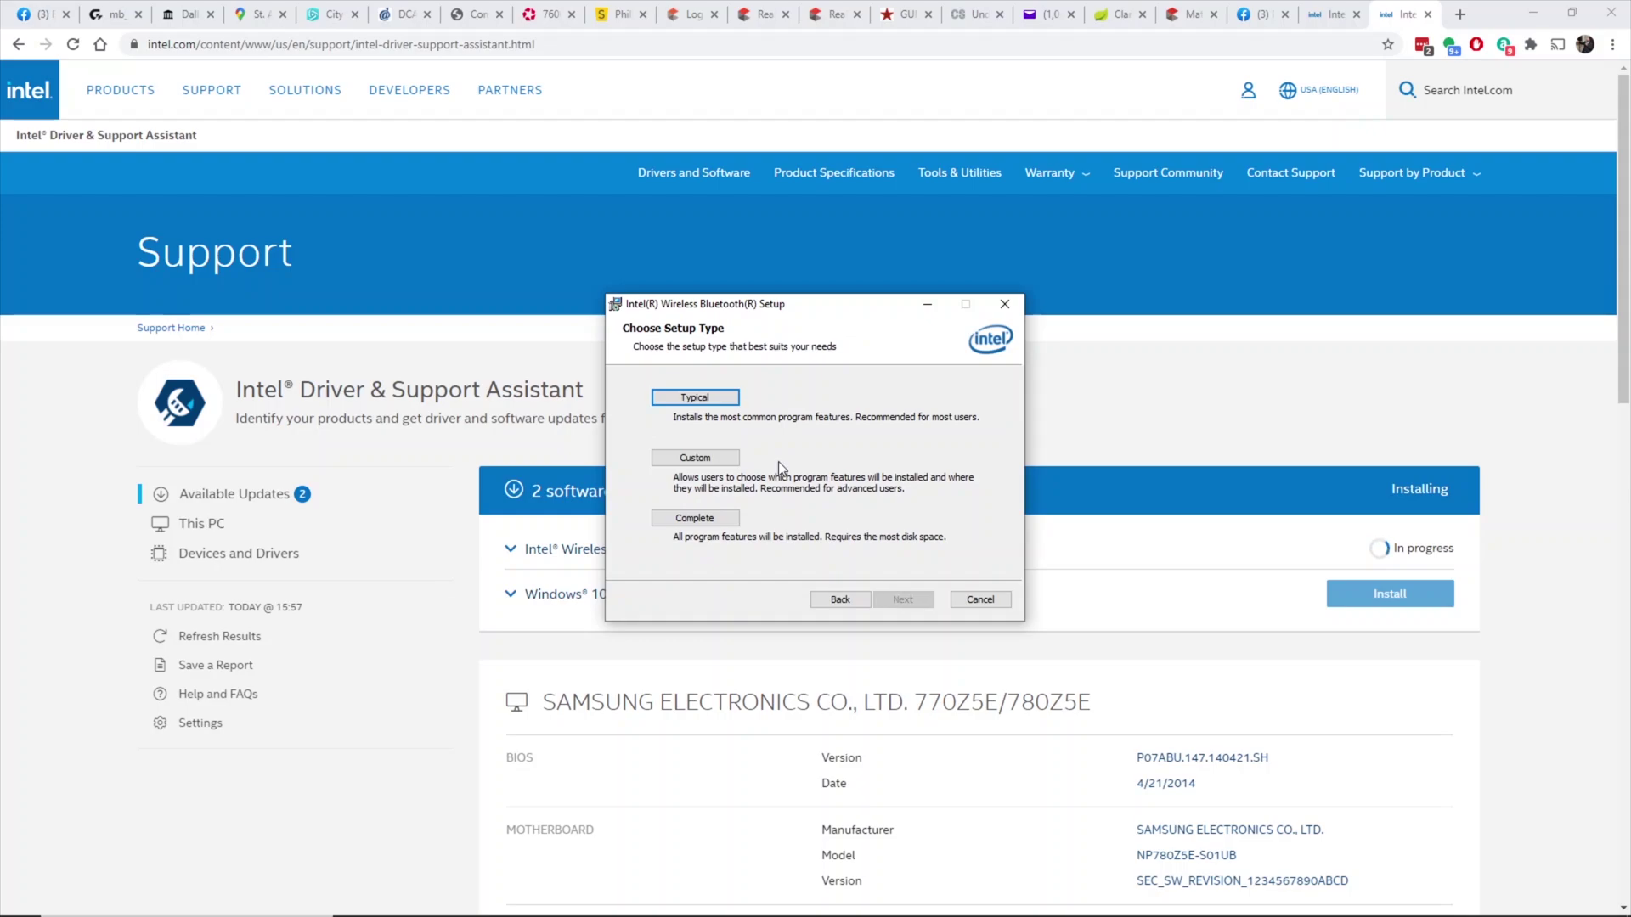
left_click(712, 459)
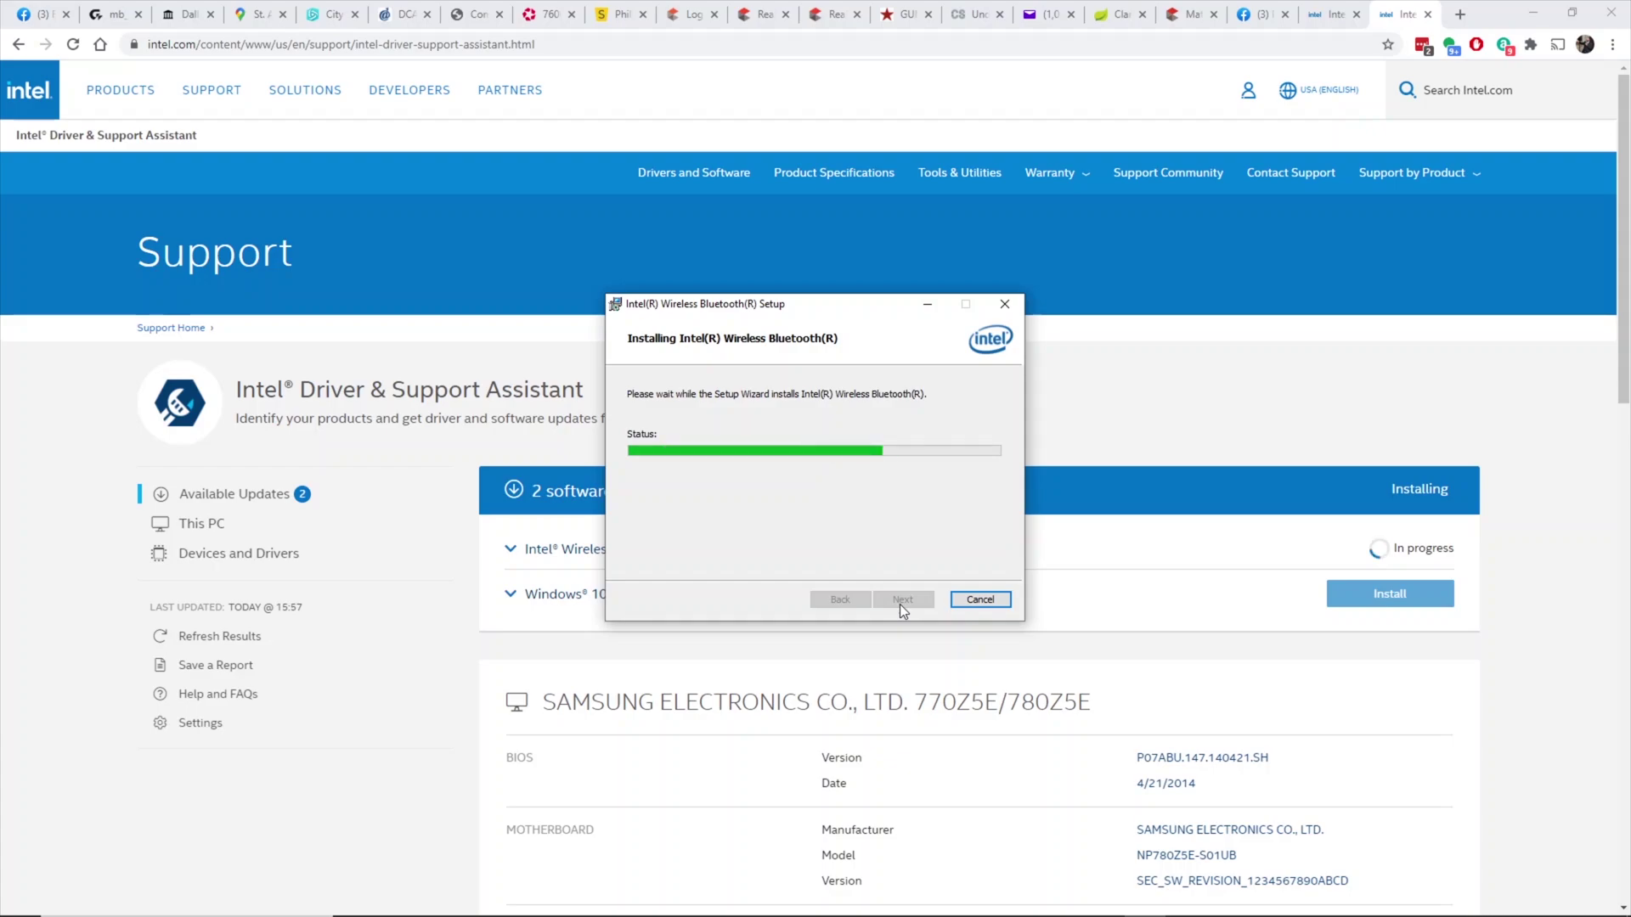
Examine the driver details of Intel Wireless Bluetooth and Intel Wi-Fi 6 AX200 160MHz in the Devices and Drivers list.
scroll(971, 698, "down", 5)
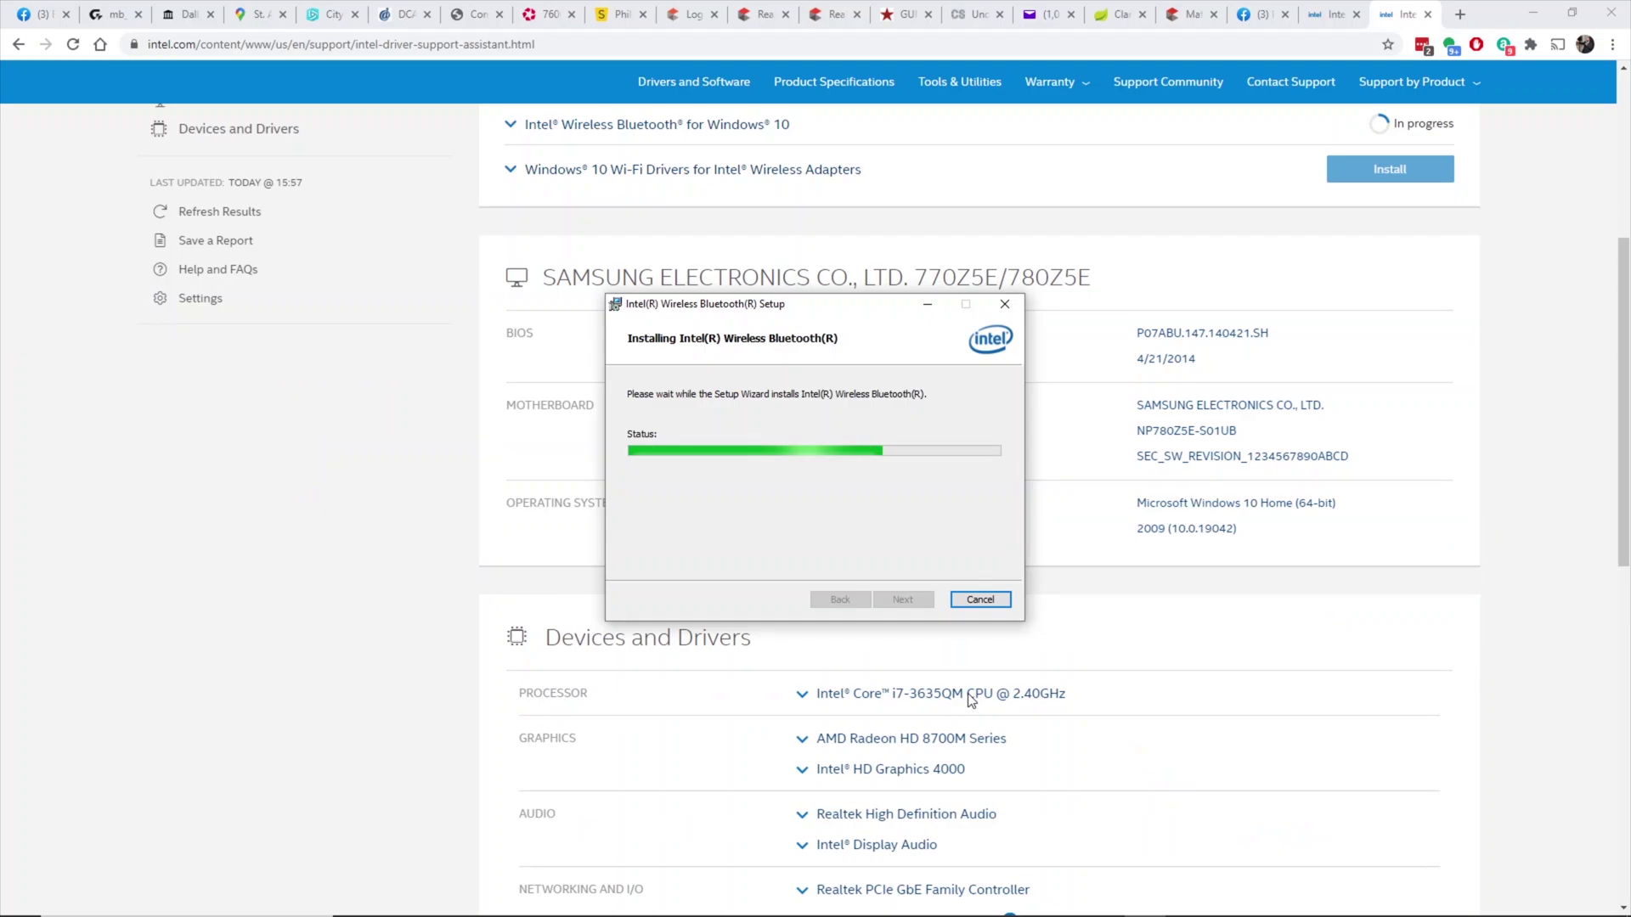
scroll(971, 699, "down", 3)
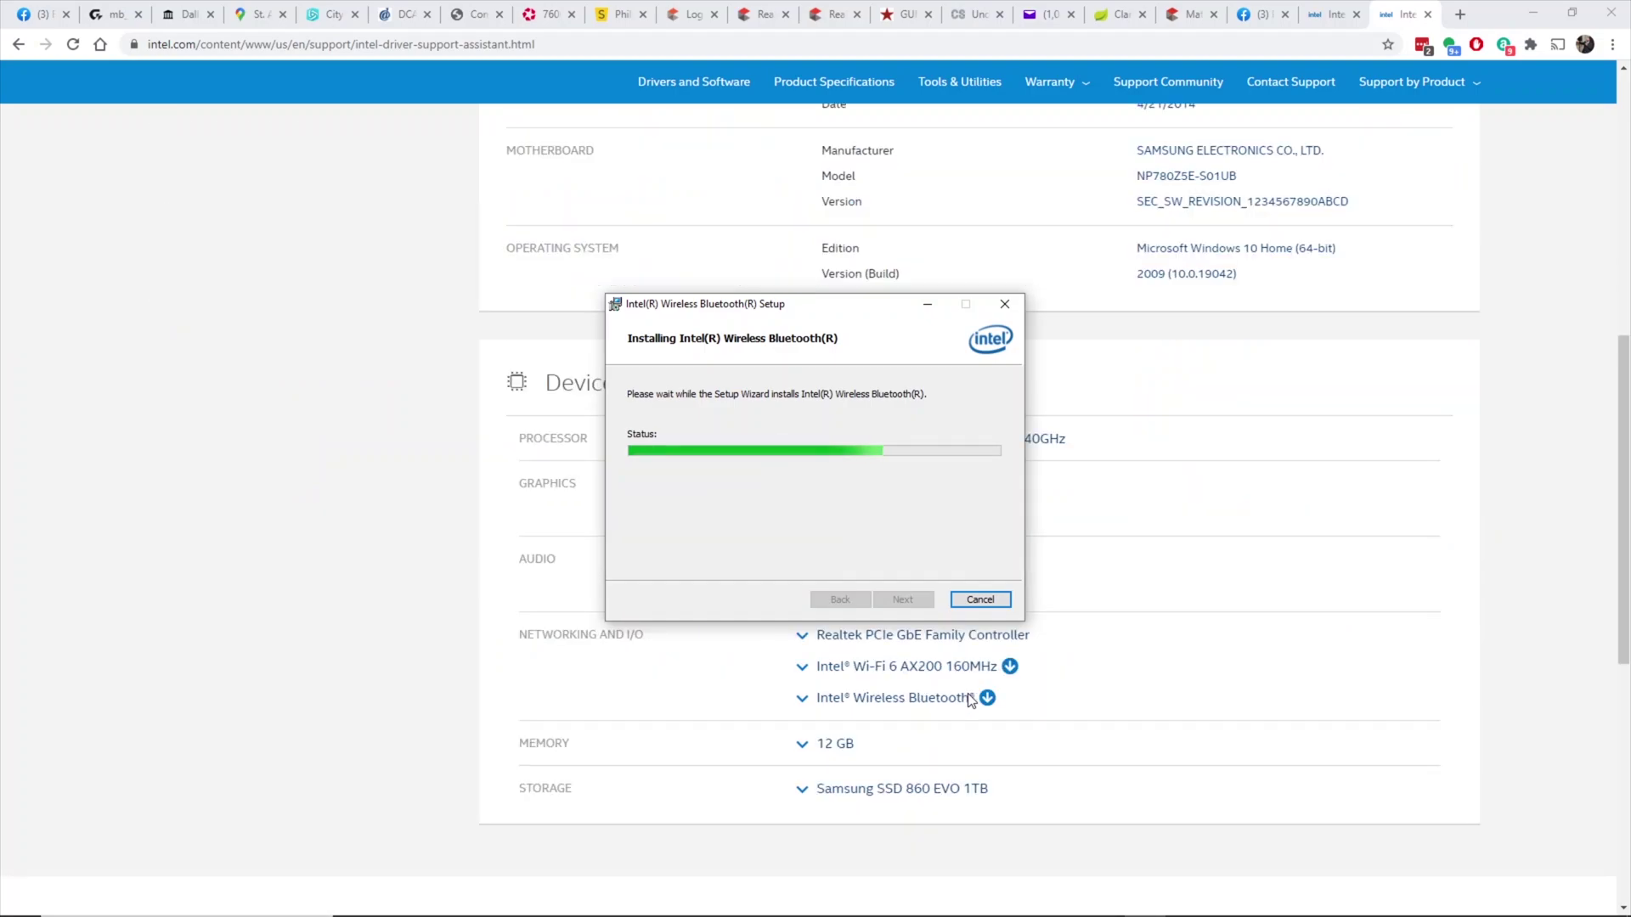
scroll(971, 698, "up", 1)
left_click(929, 786)
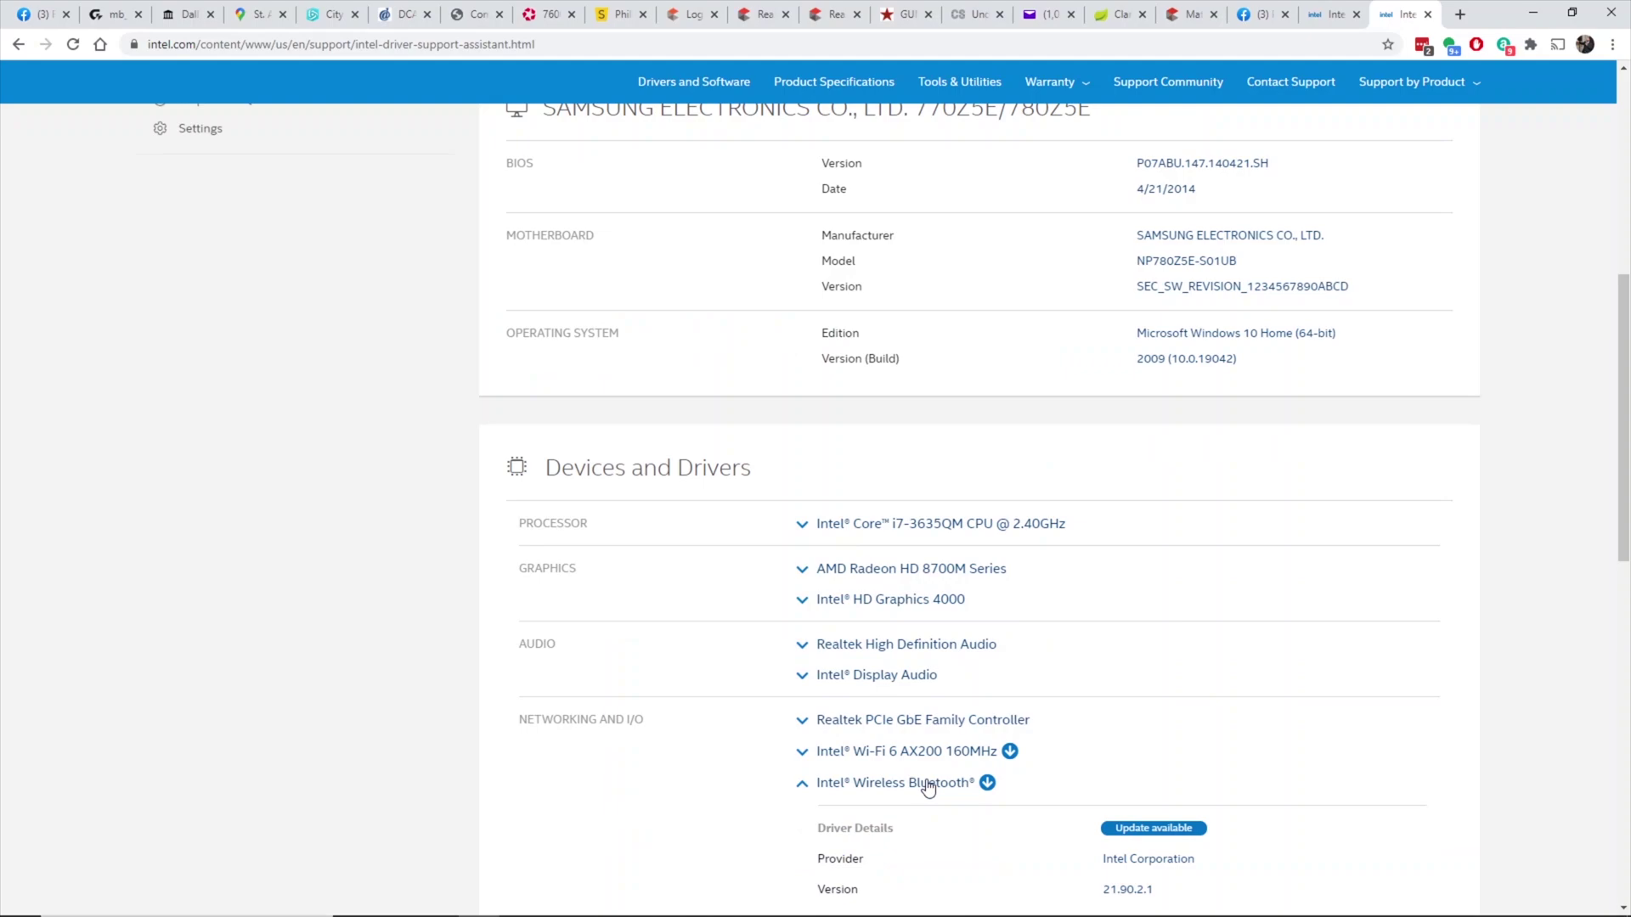
scroll(930, 786, "down", 3)
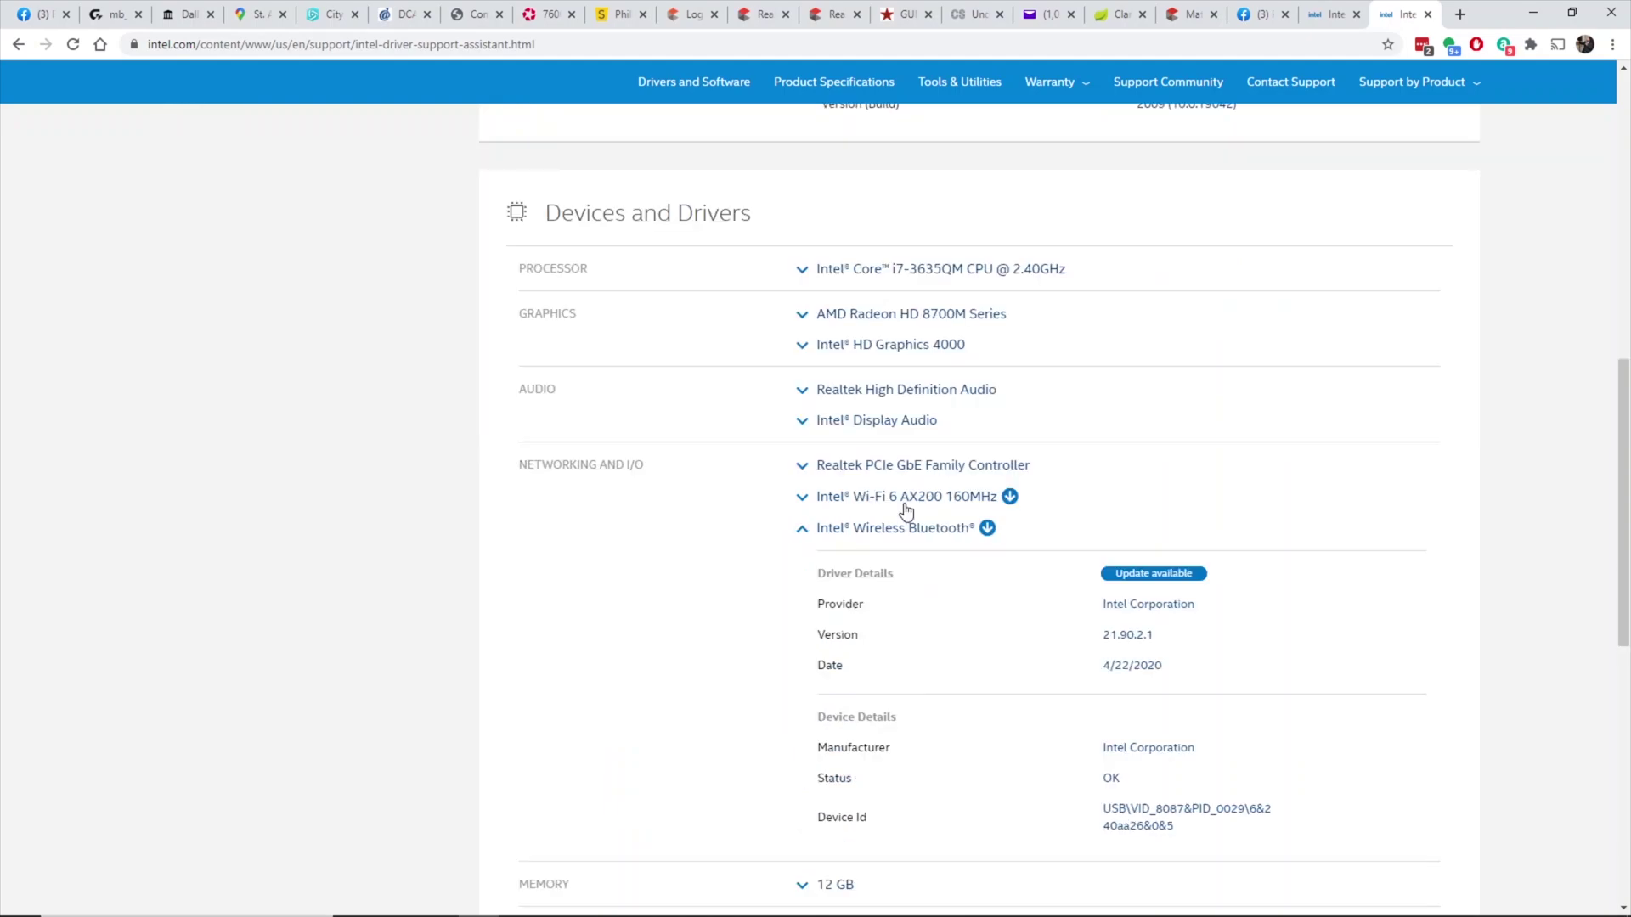
left_click(906, 501)
scroll(954, 541, "down", 3)
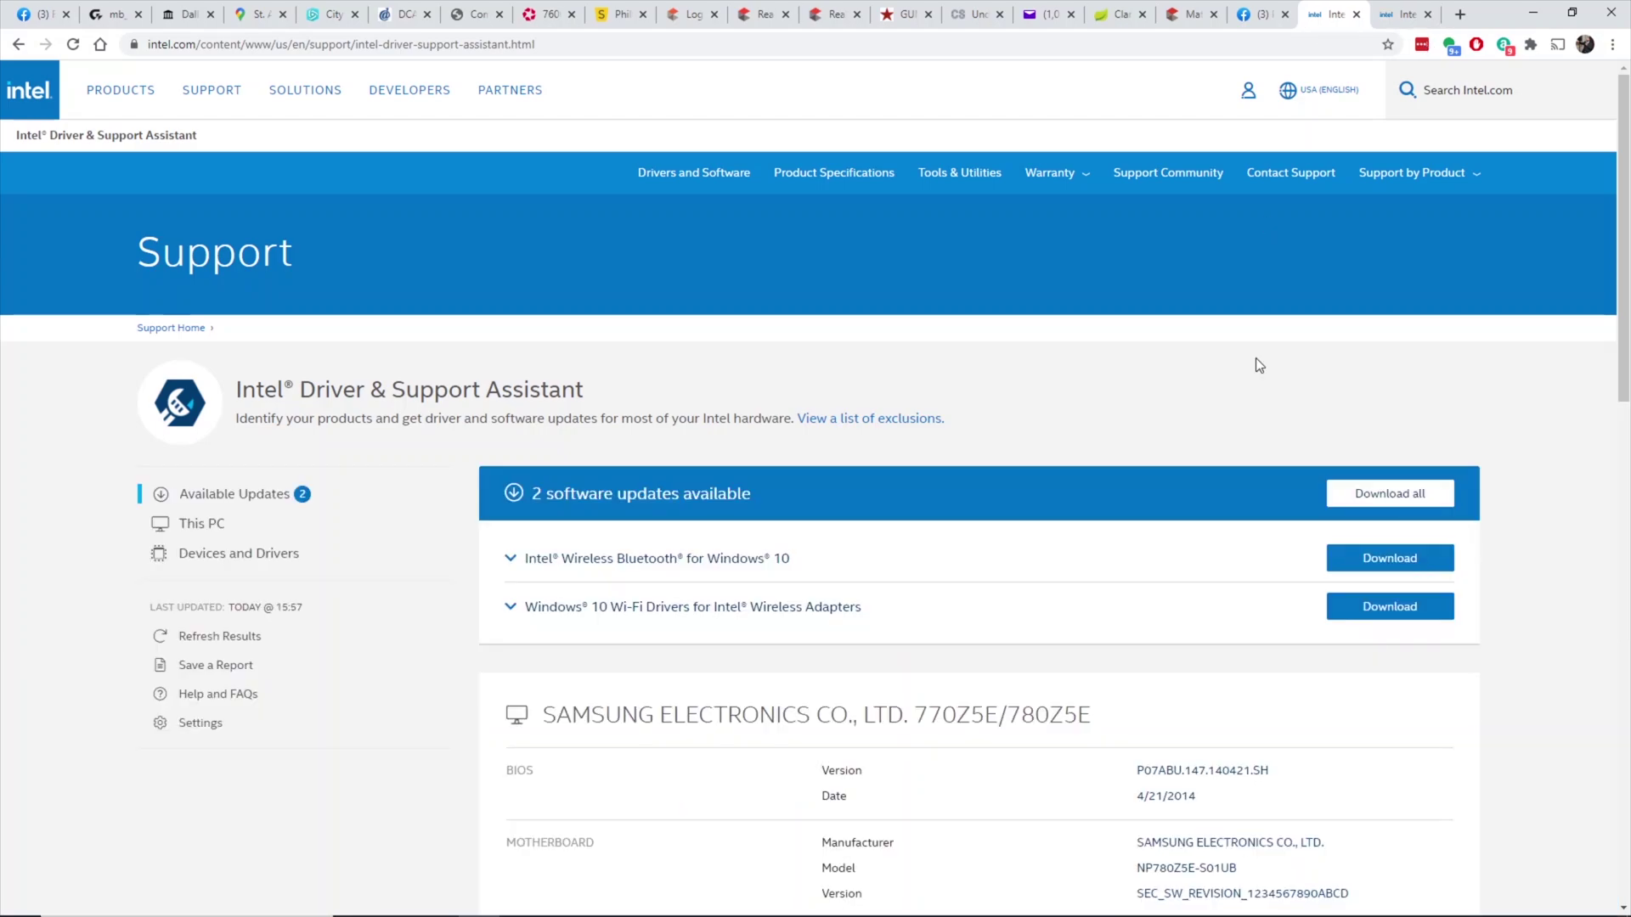
scroll(1259, 365, "down", 7)
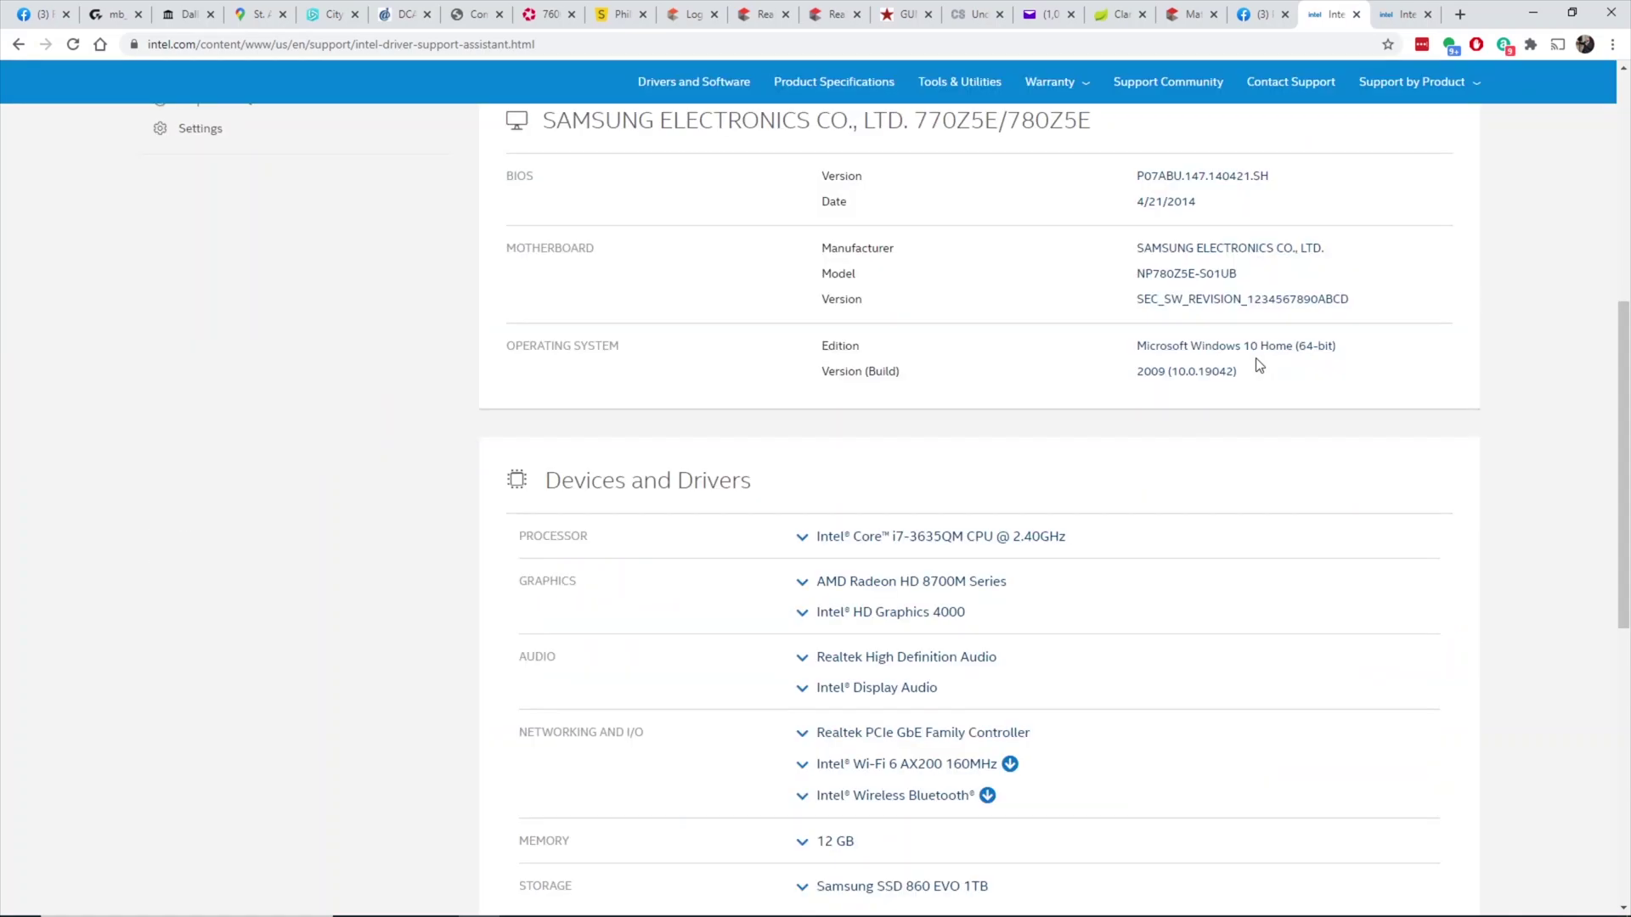
scroll(1259, 365, "down", 1)
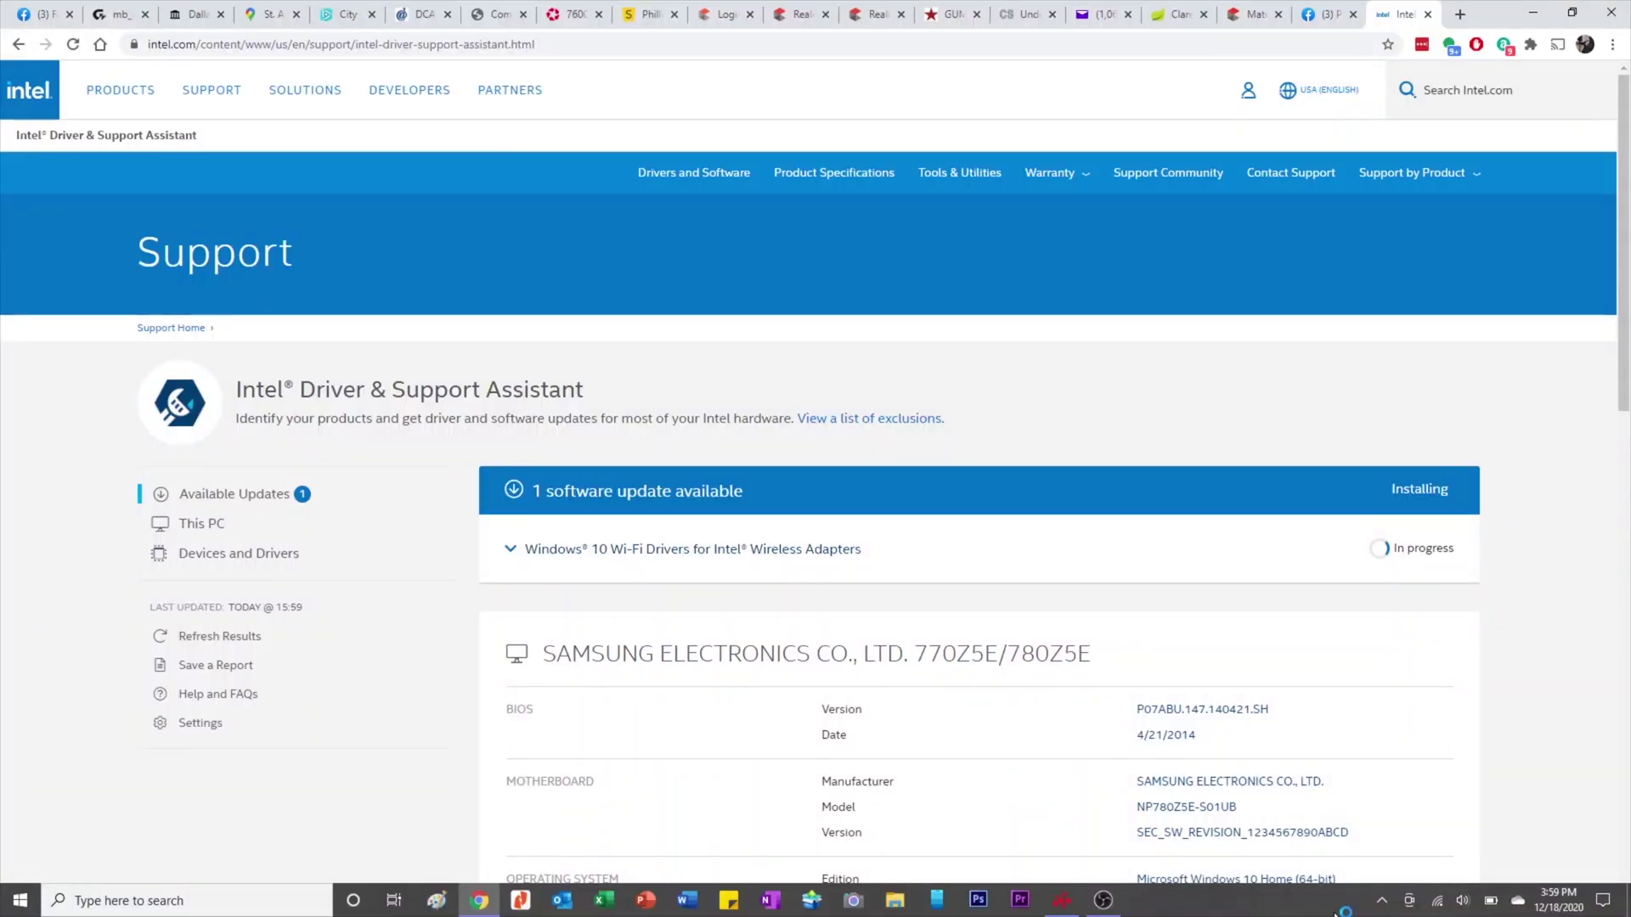
Try to remove the paired Keyboard K780 from the Bluetooth devices, confirming the removal.
left_click(1381, 901)
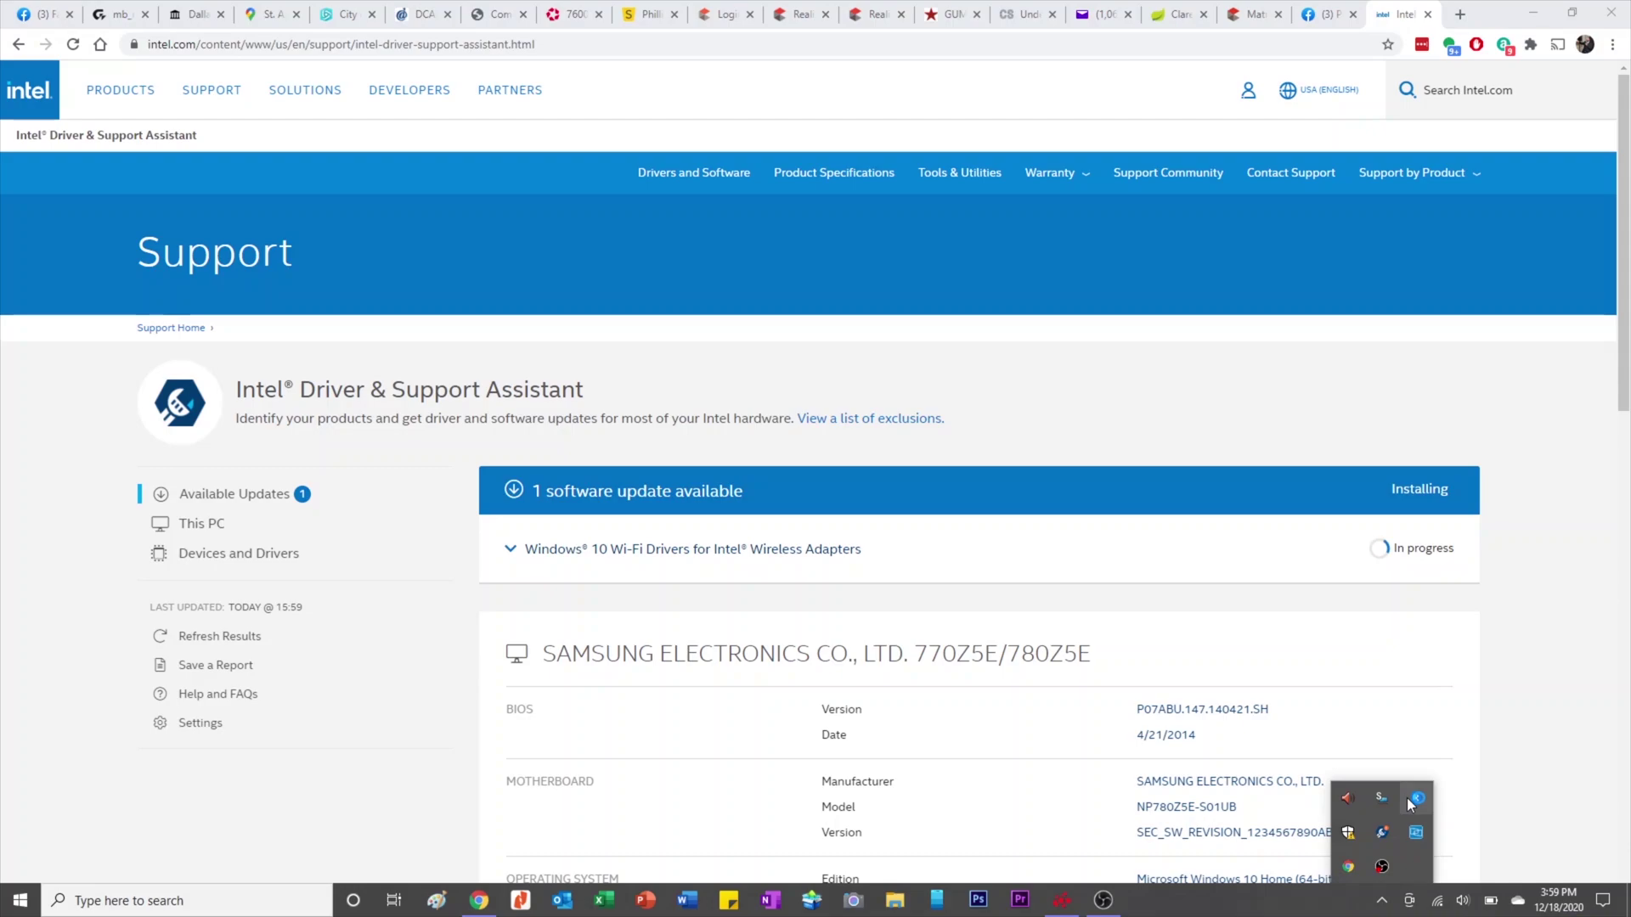
left_click(1414, 800)
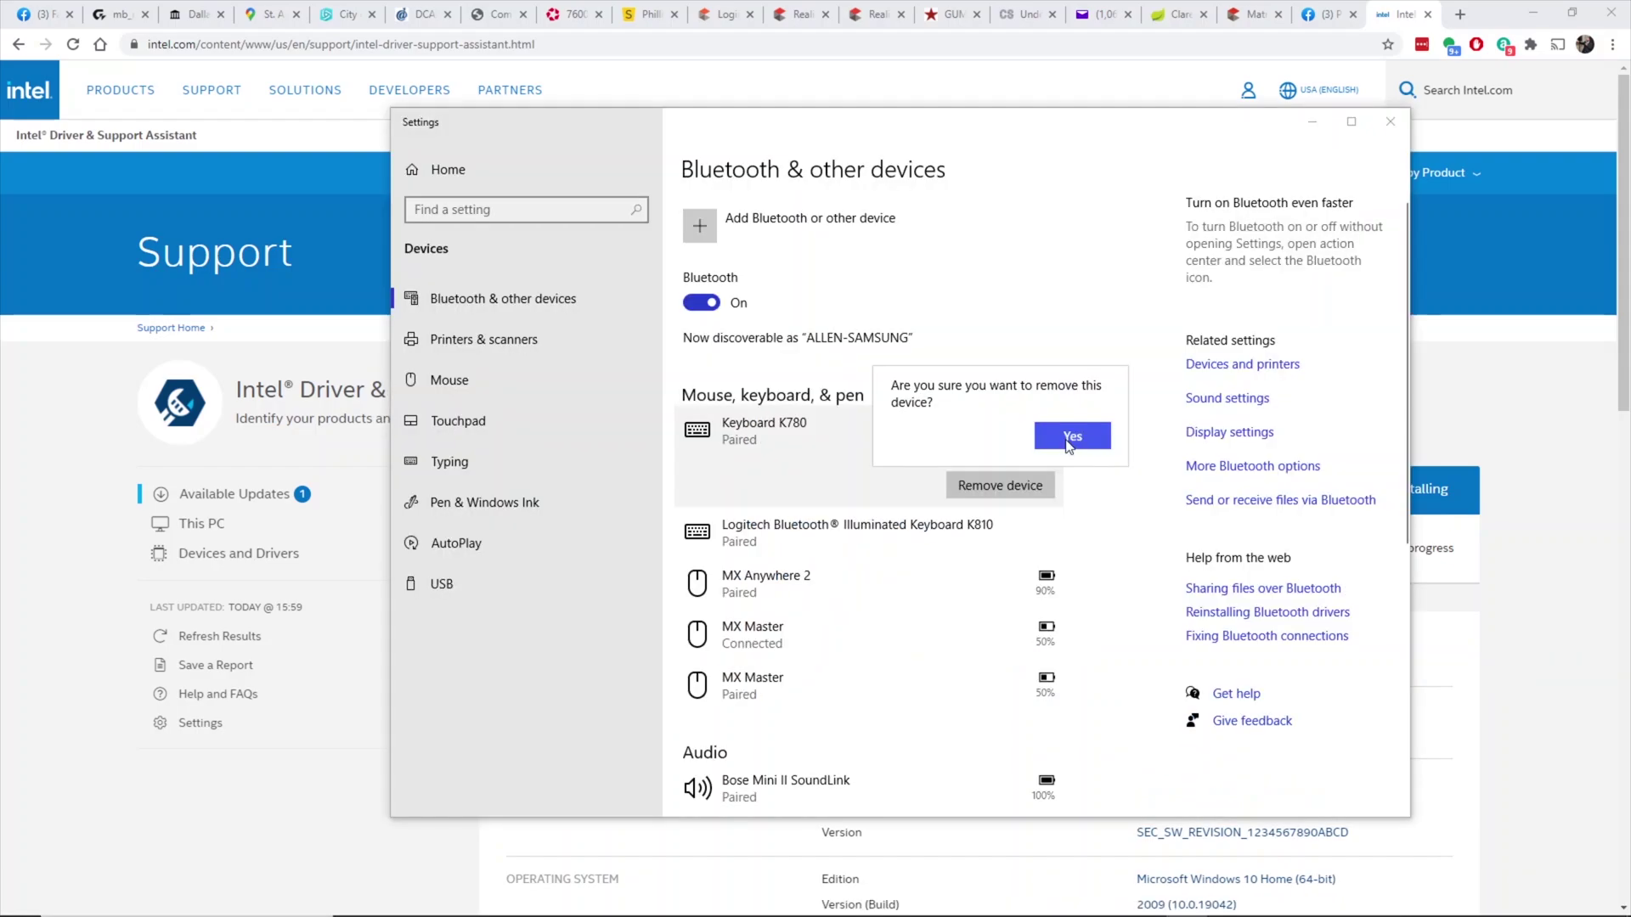
left_click(1068, 437)
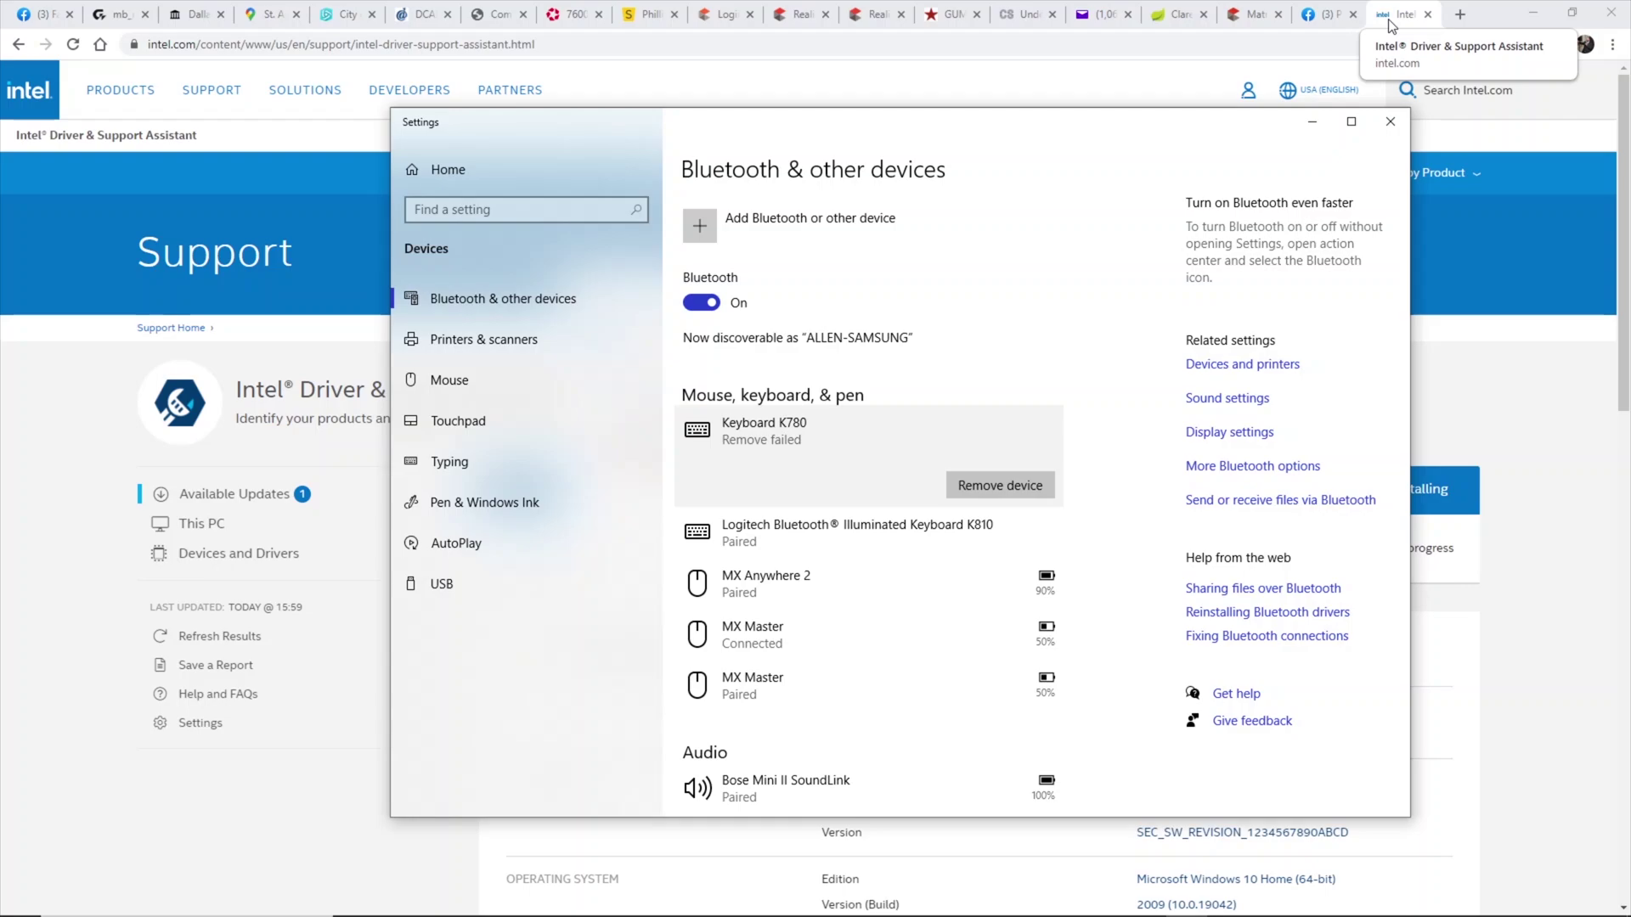
Return to the Intel Driver & Support Assistant page and start installing the Intel PROSet/Wireless WiFi driver.
left_click(1390, 24)
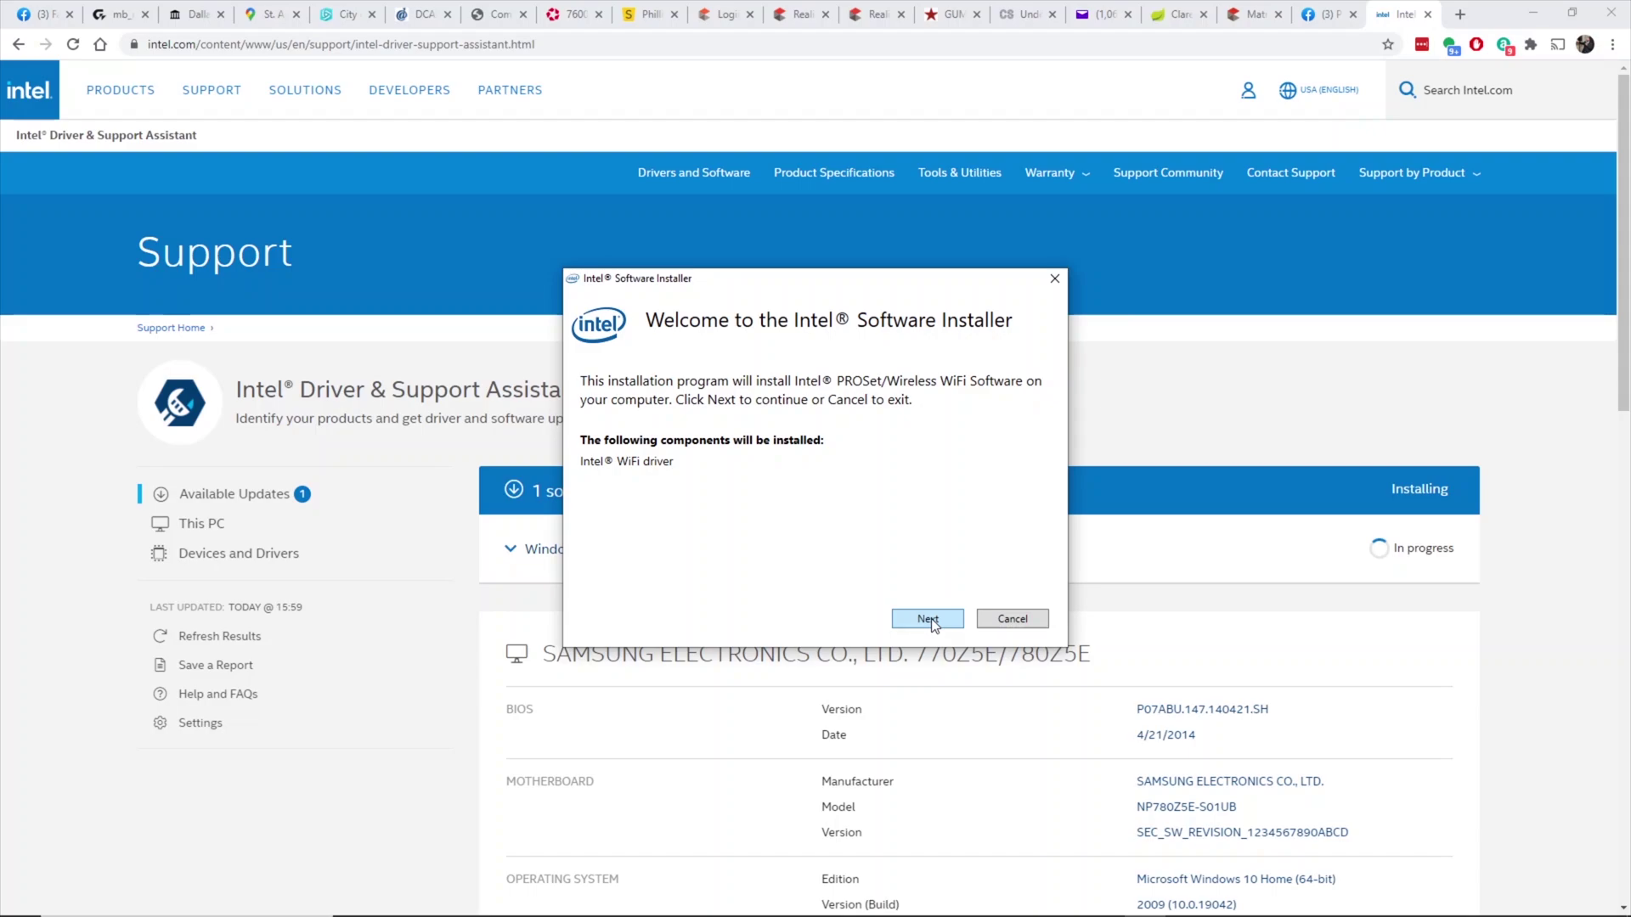
left_click(931, 618)
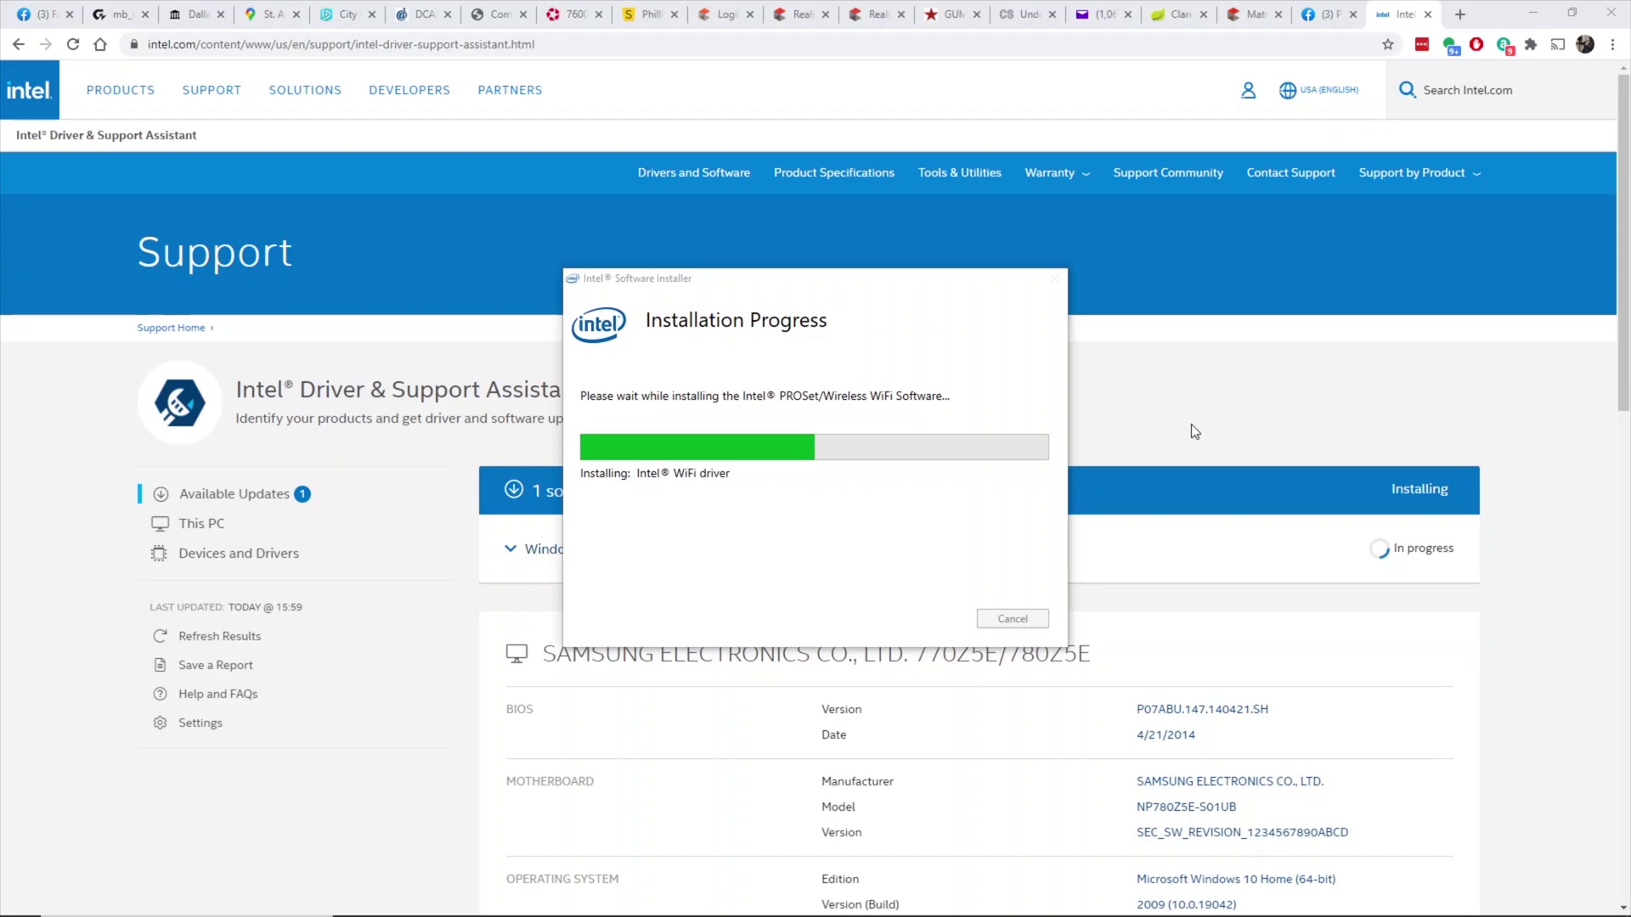
scroll(1253, 732, "down", 3)
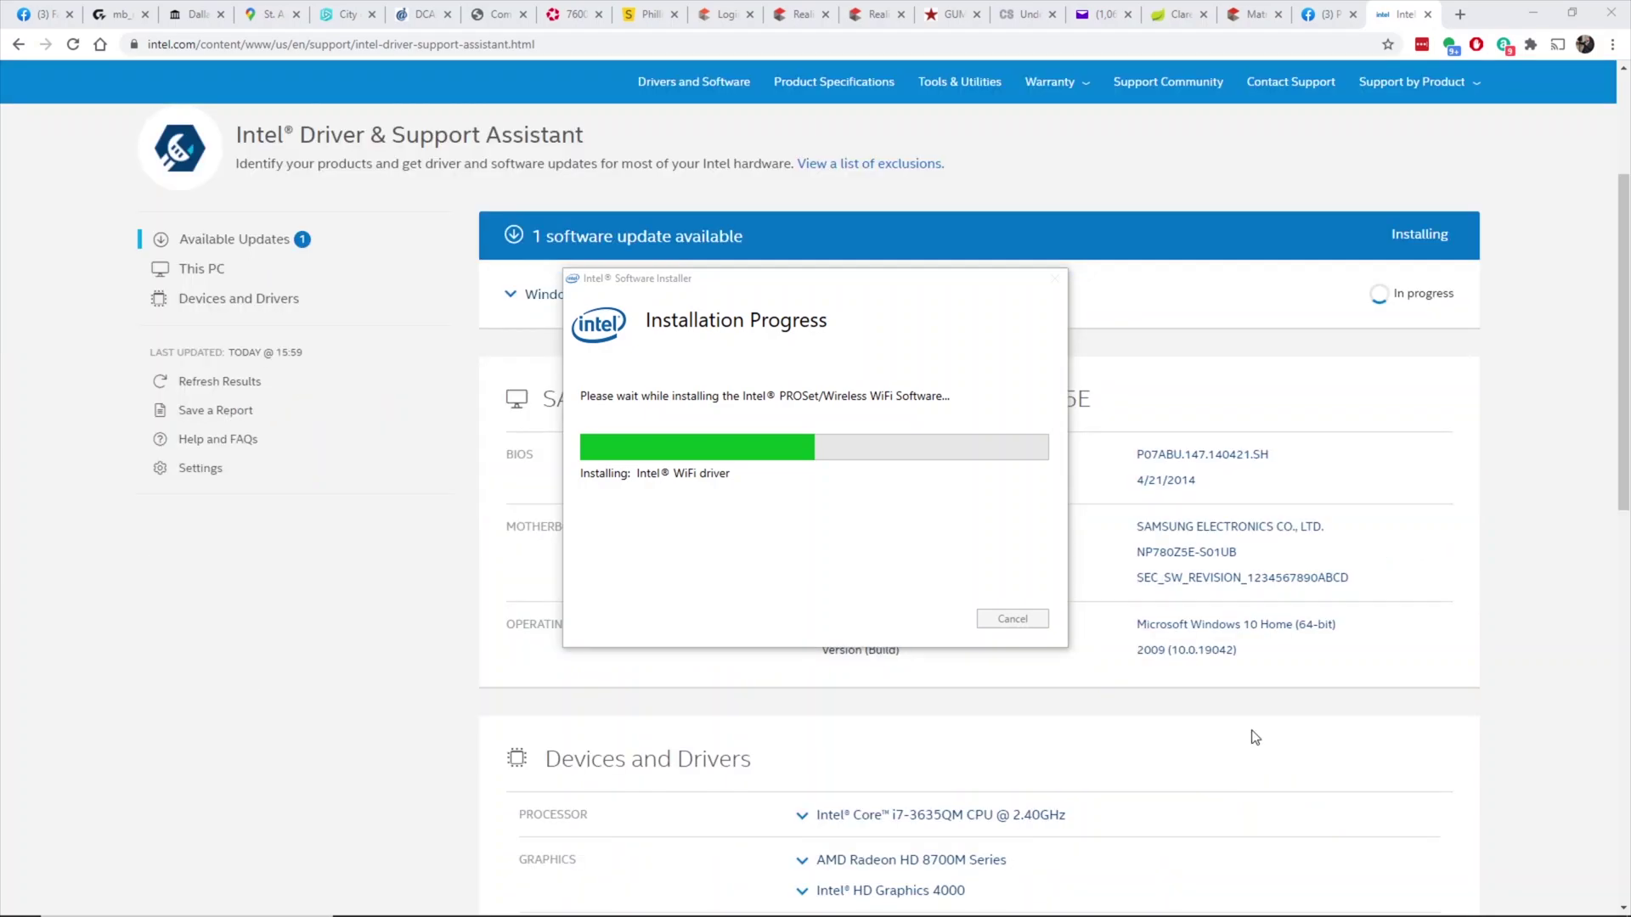
mouse_move(1361, 902)
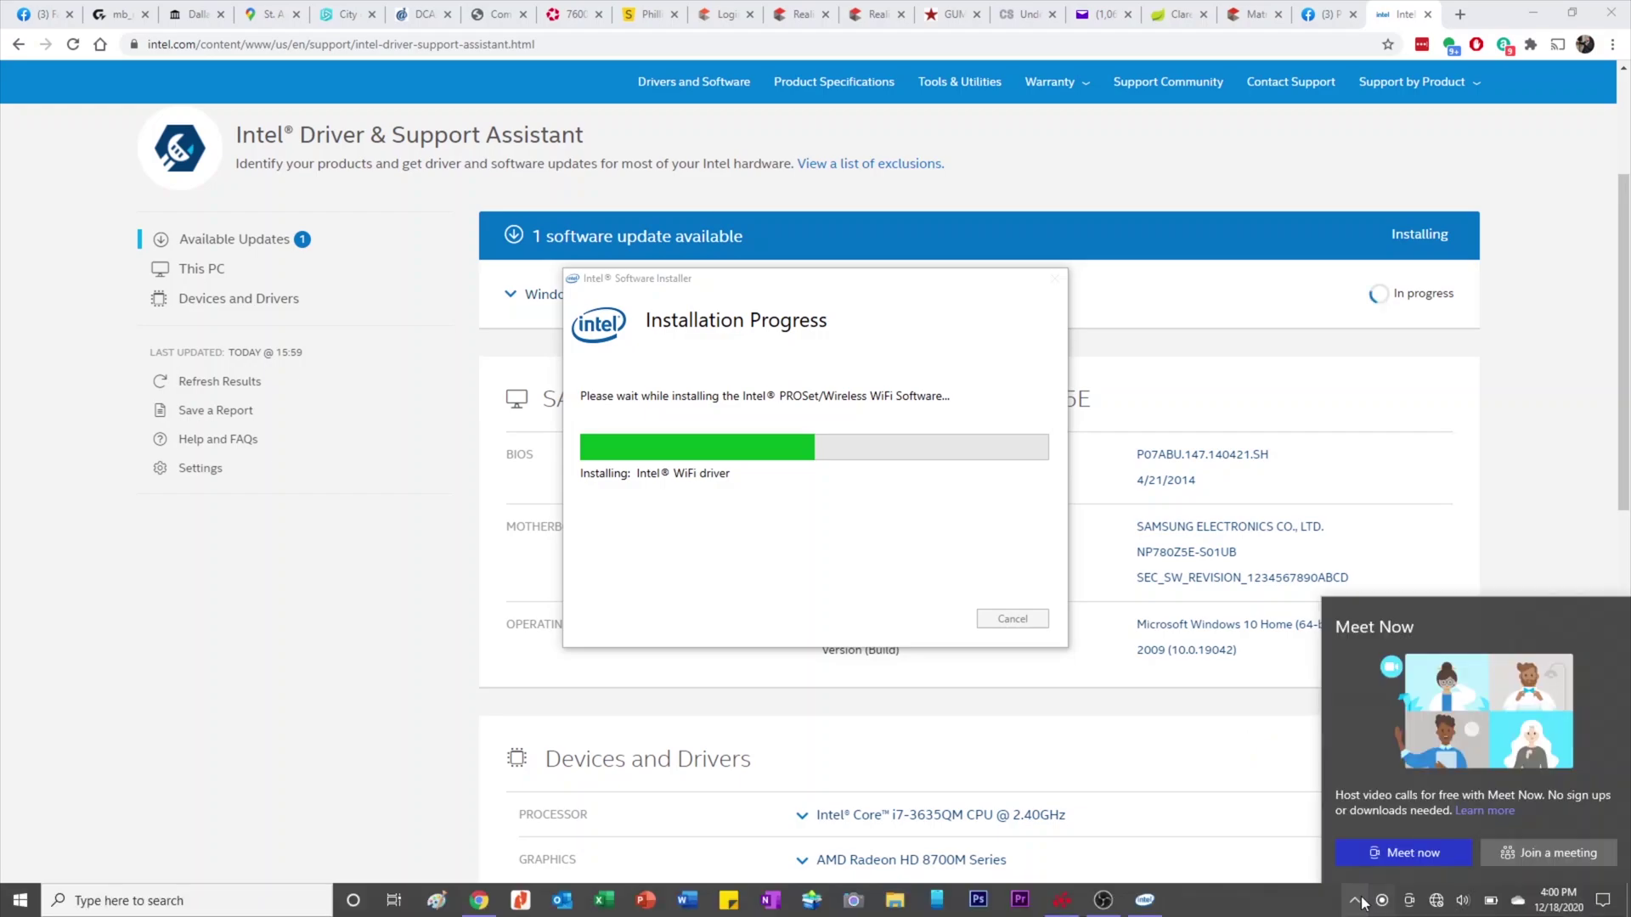